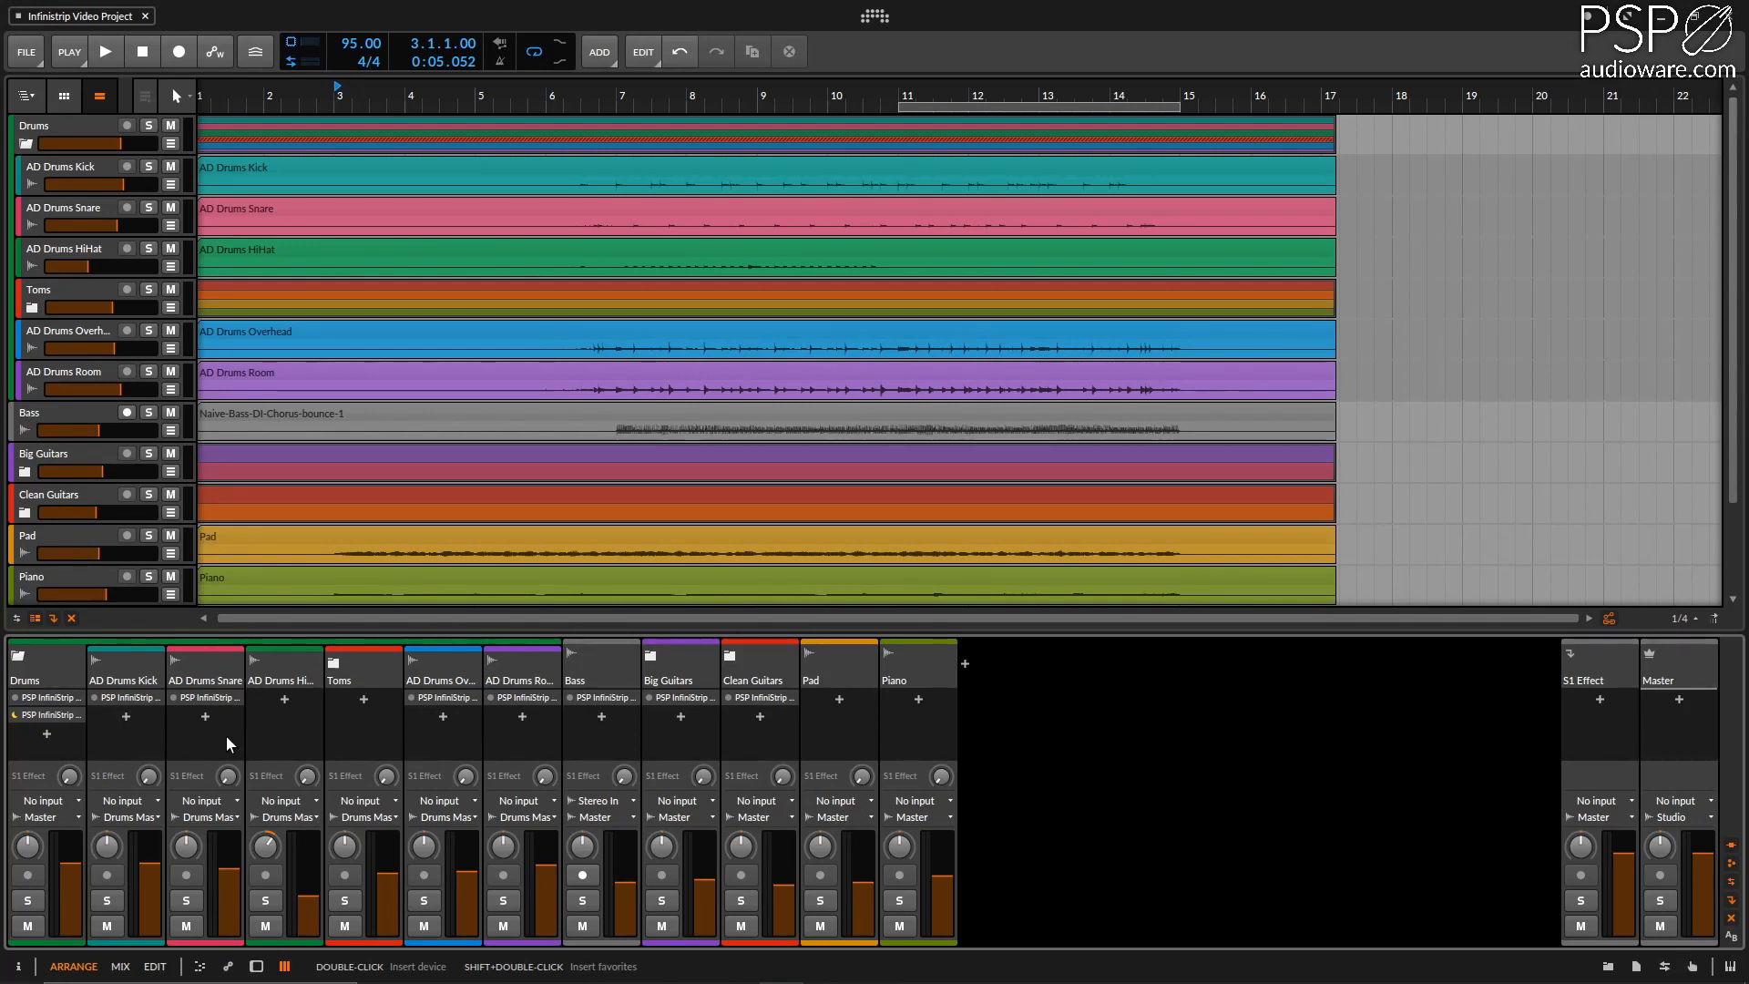
Select the second PSP InfiniStrip on the Drums group track and play back the full mix.
click(78, 716)
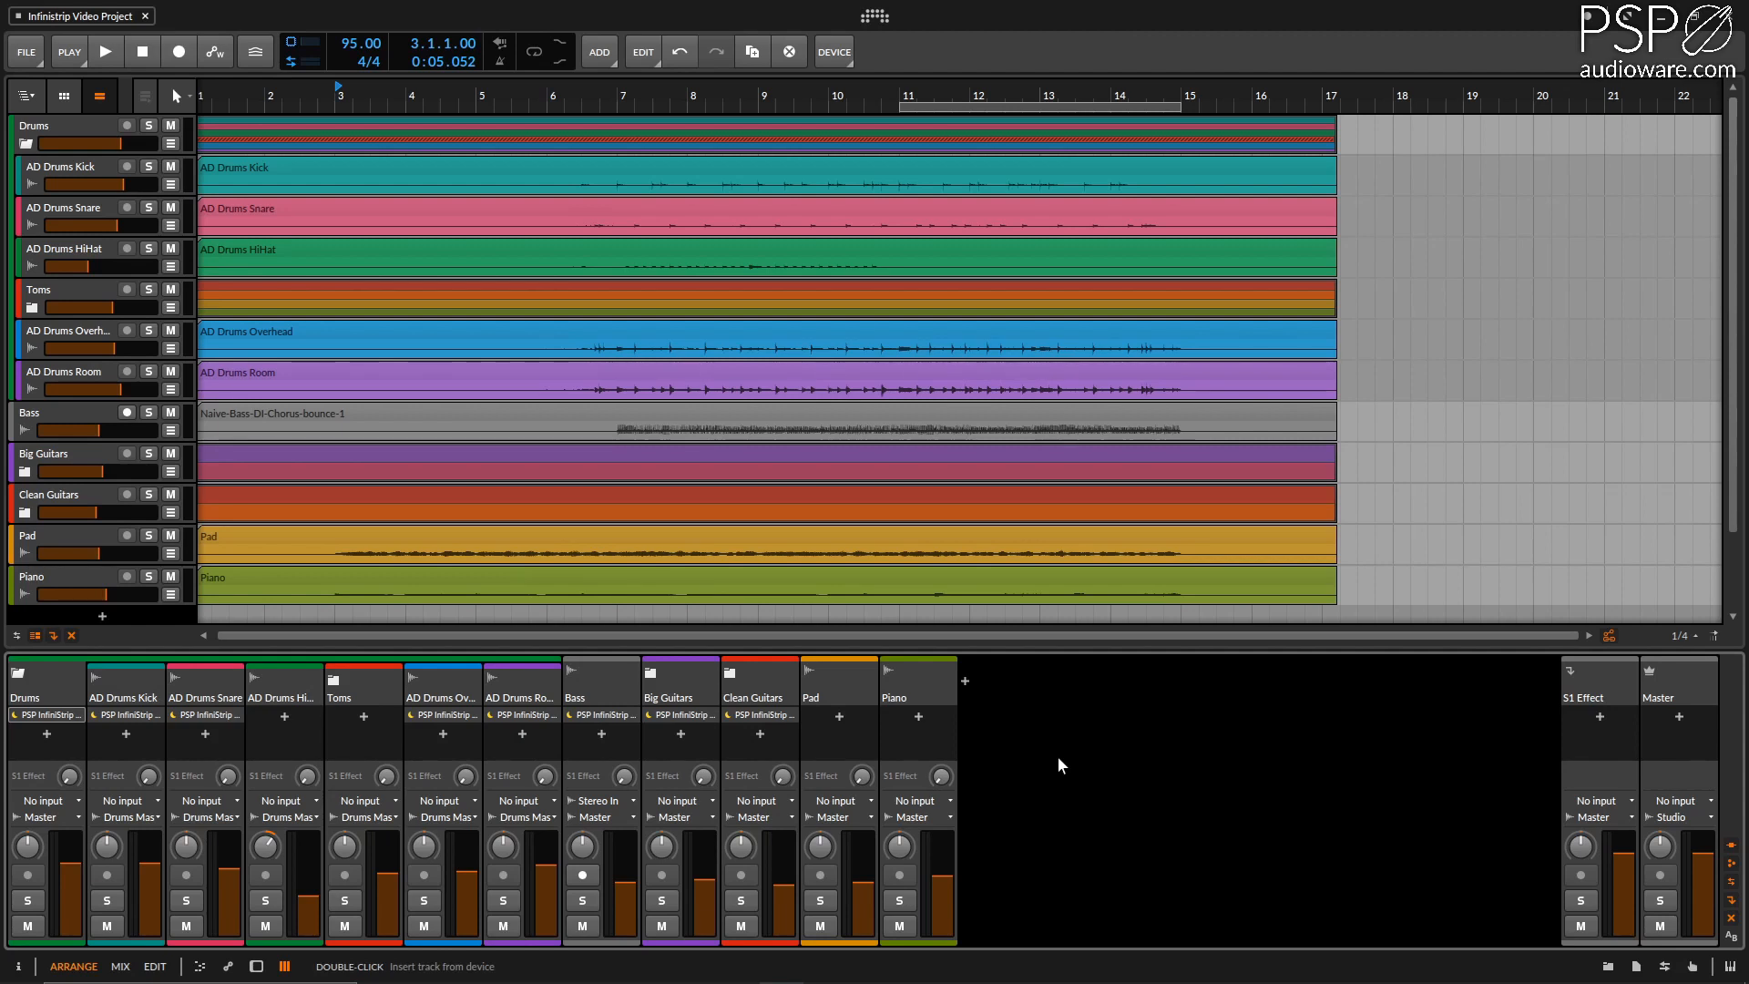
key(space)
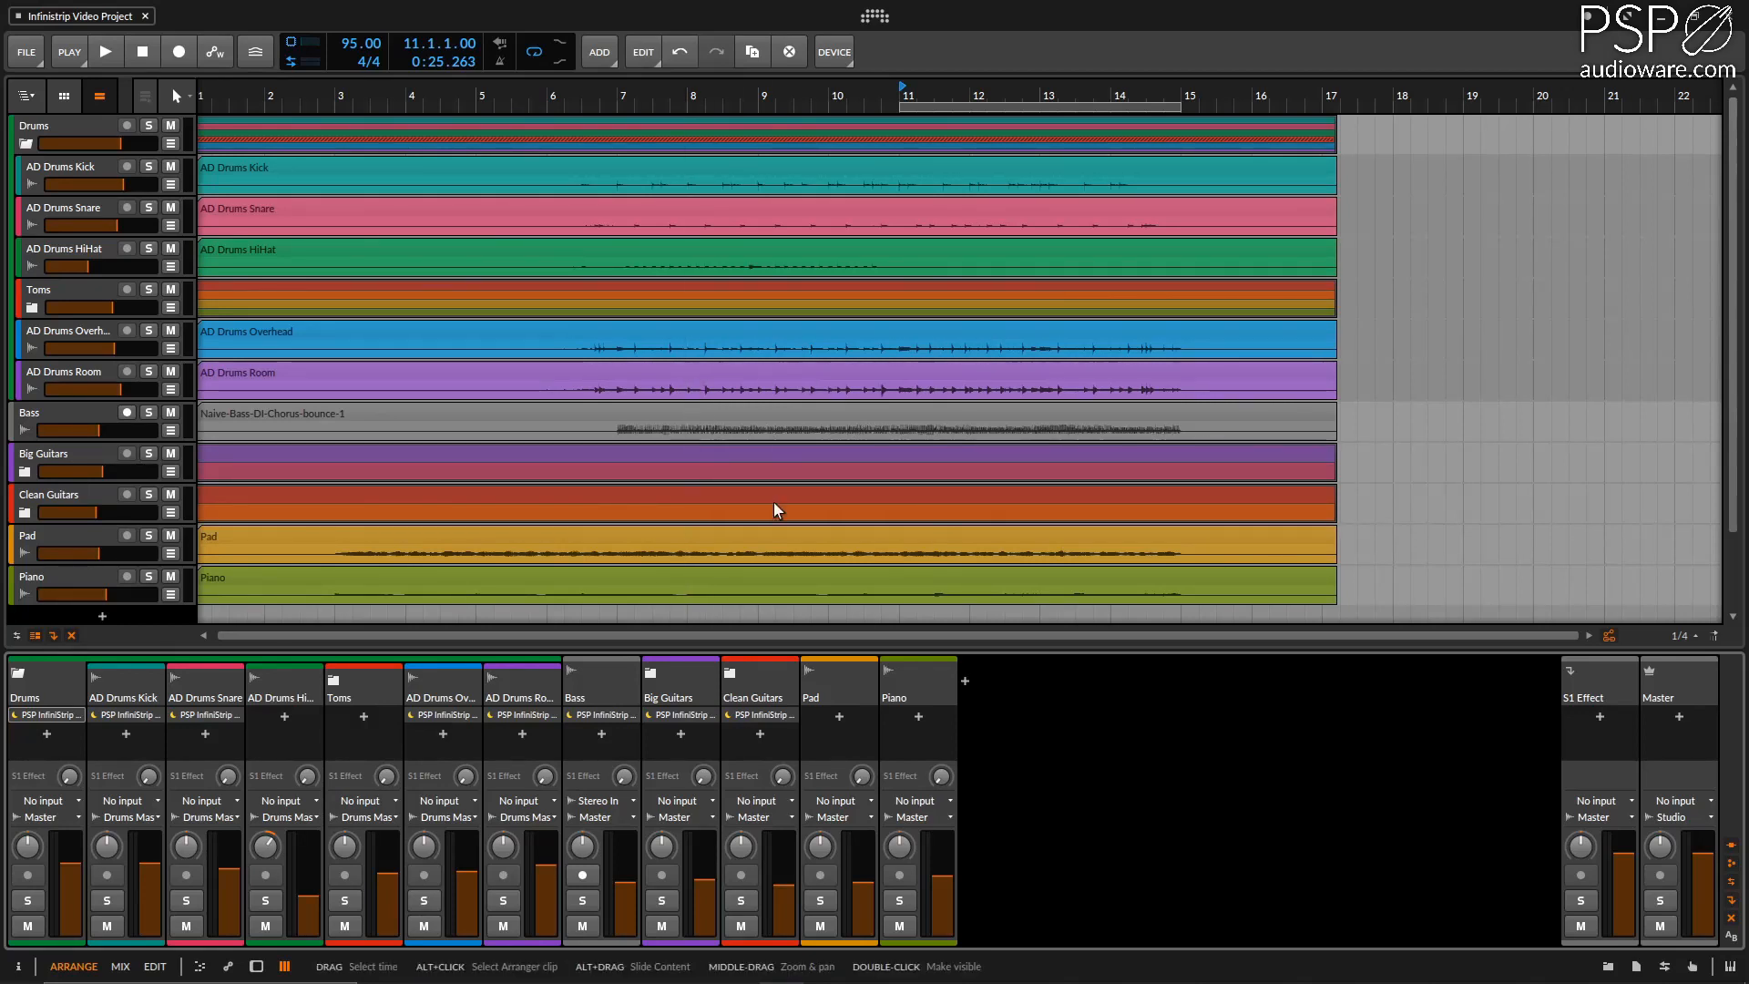
Solo the Clean Guitars track and audition it with its PSP InfiniStrip's Pre 70s, Basic Filters and RetroQ modules muted.
click(742, 900)
click(793, 714)
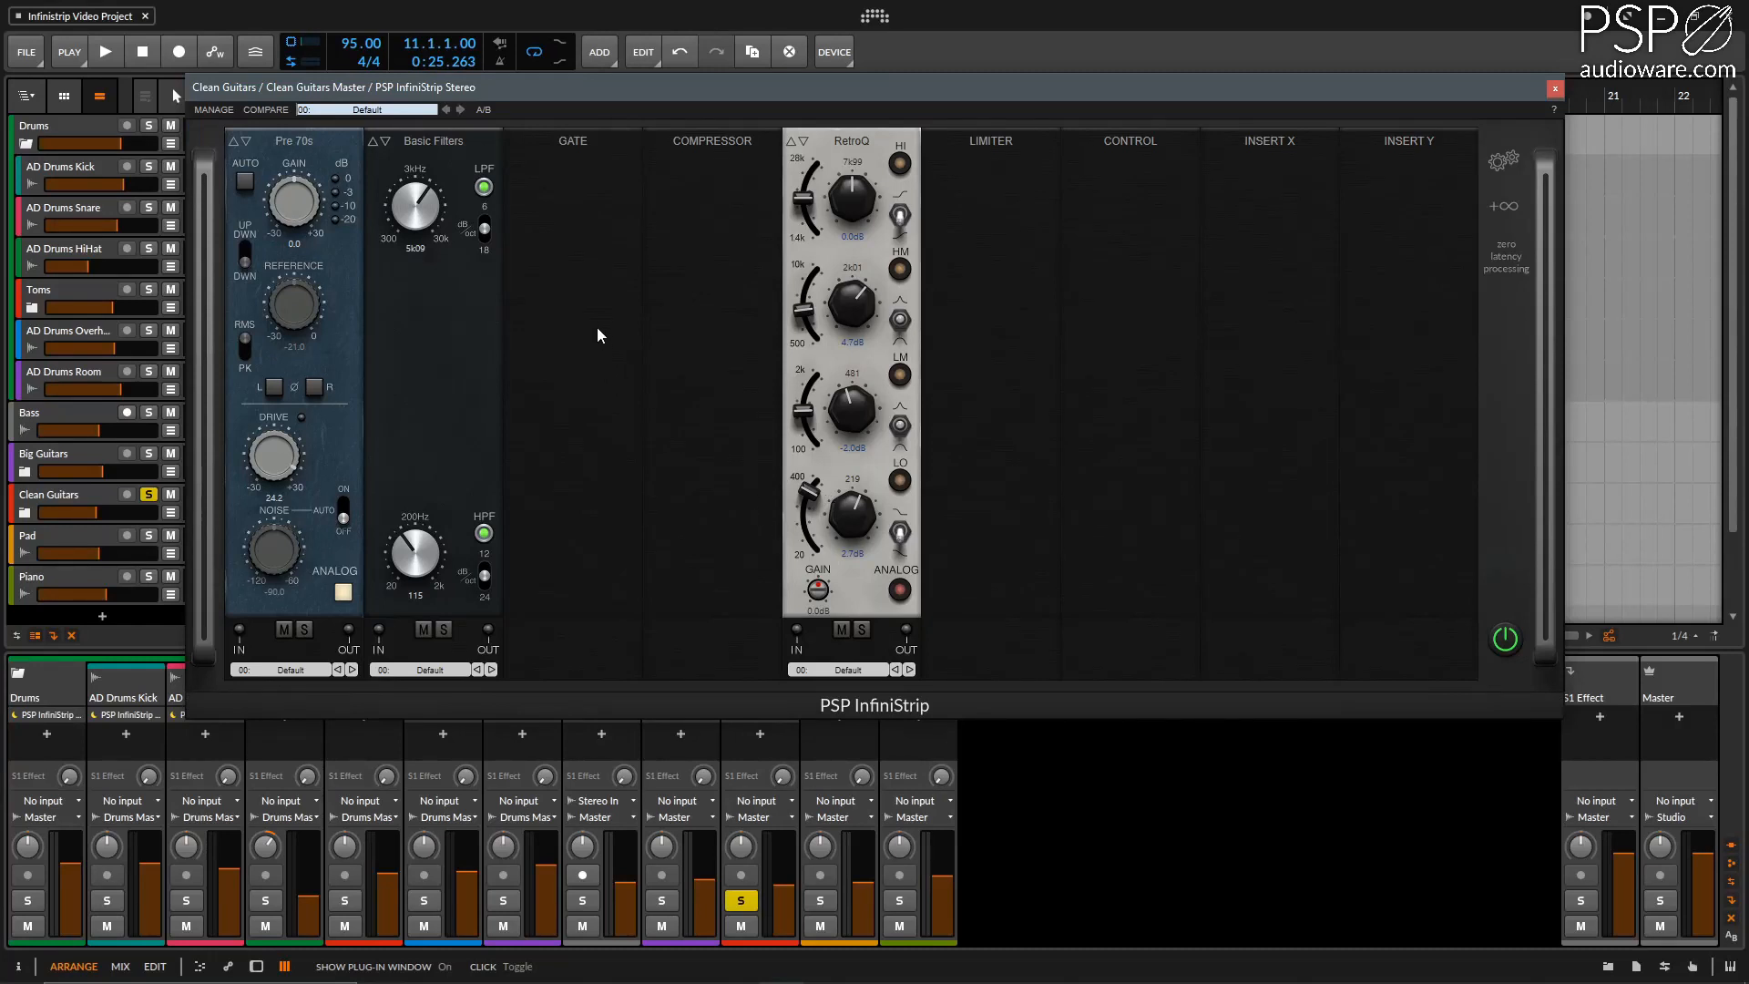
click(284, 631)
click(424, 630)
click(842, 630)
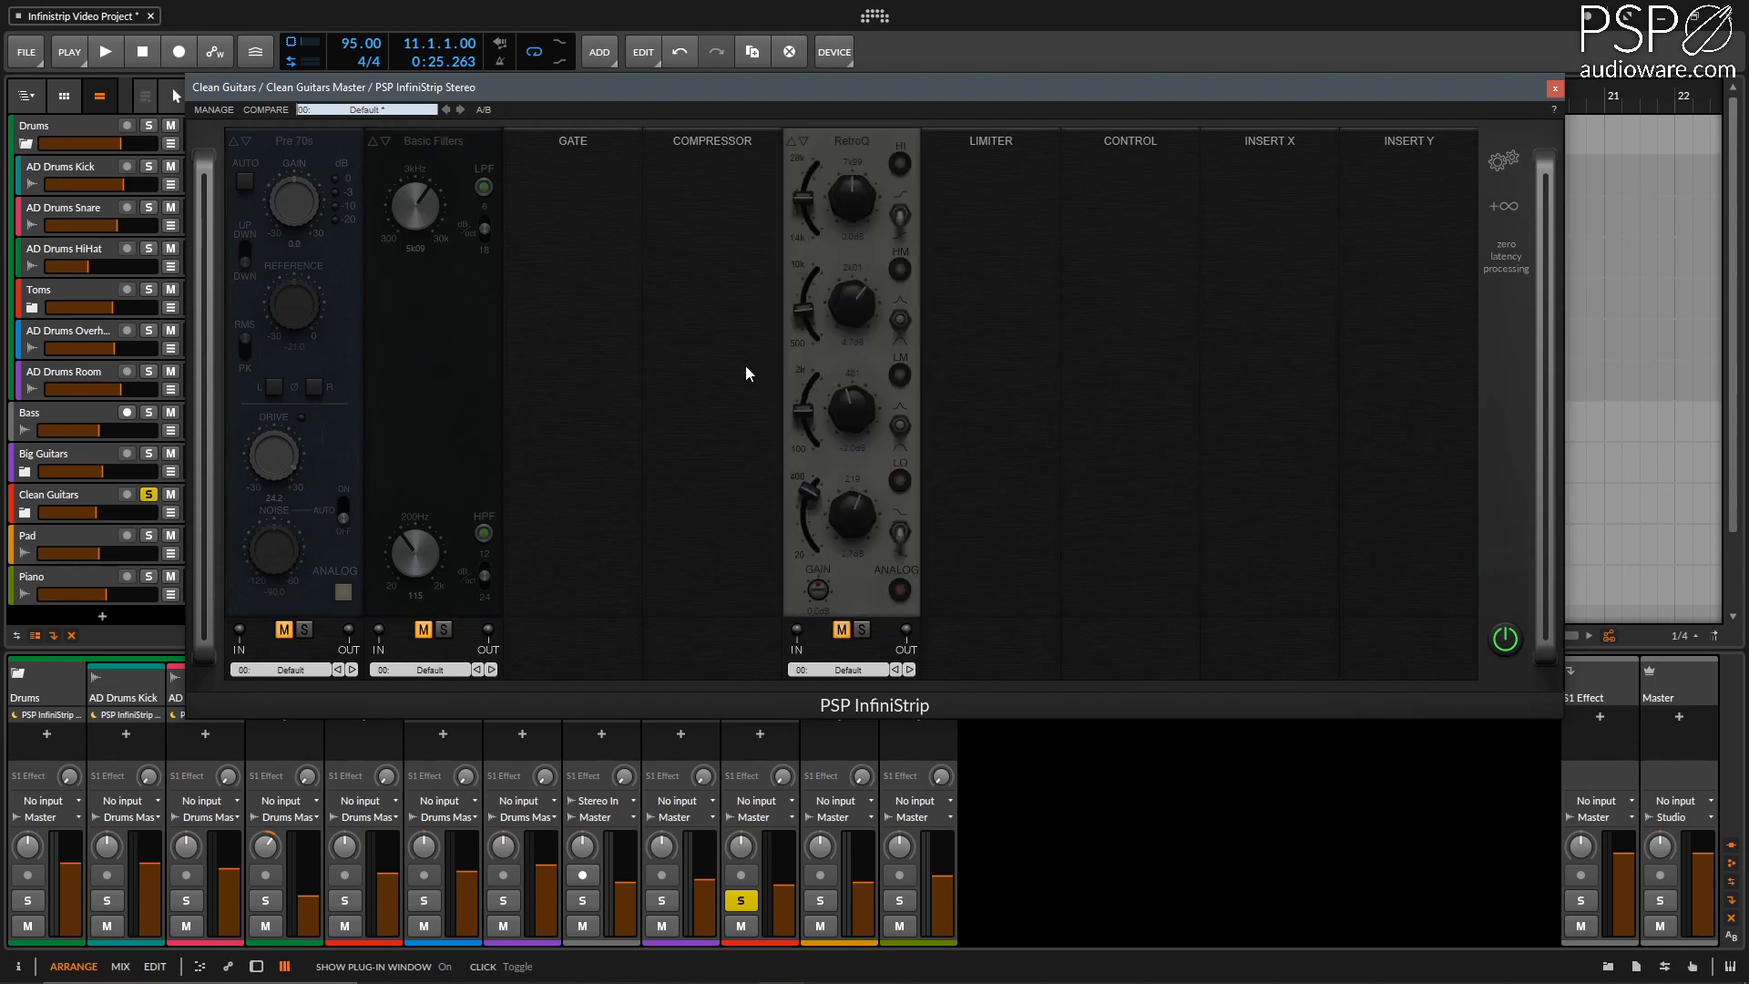
key(space)
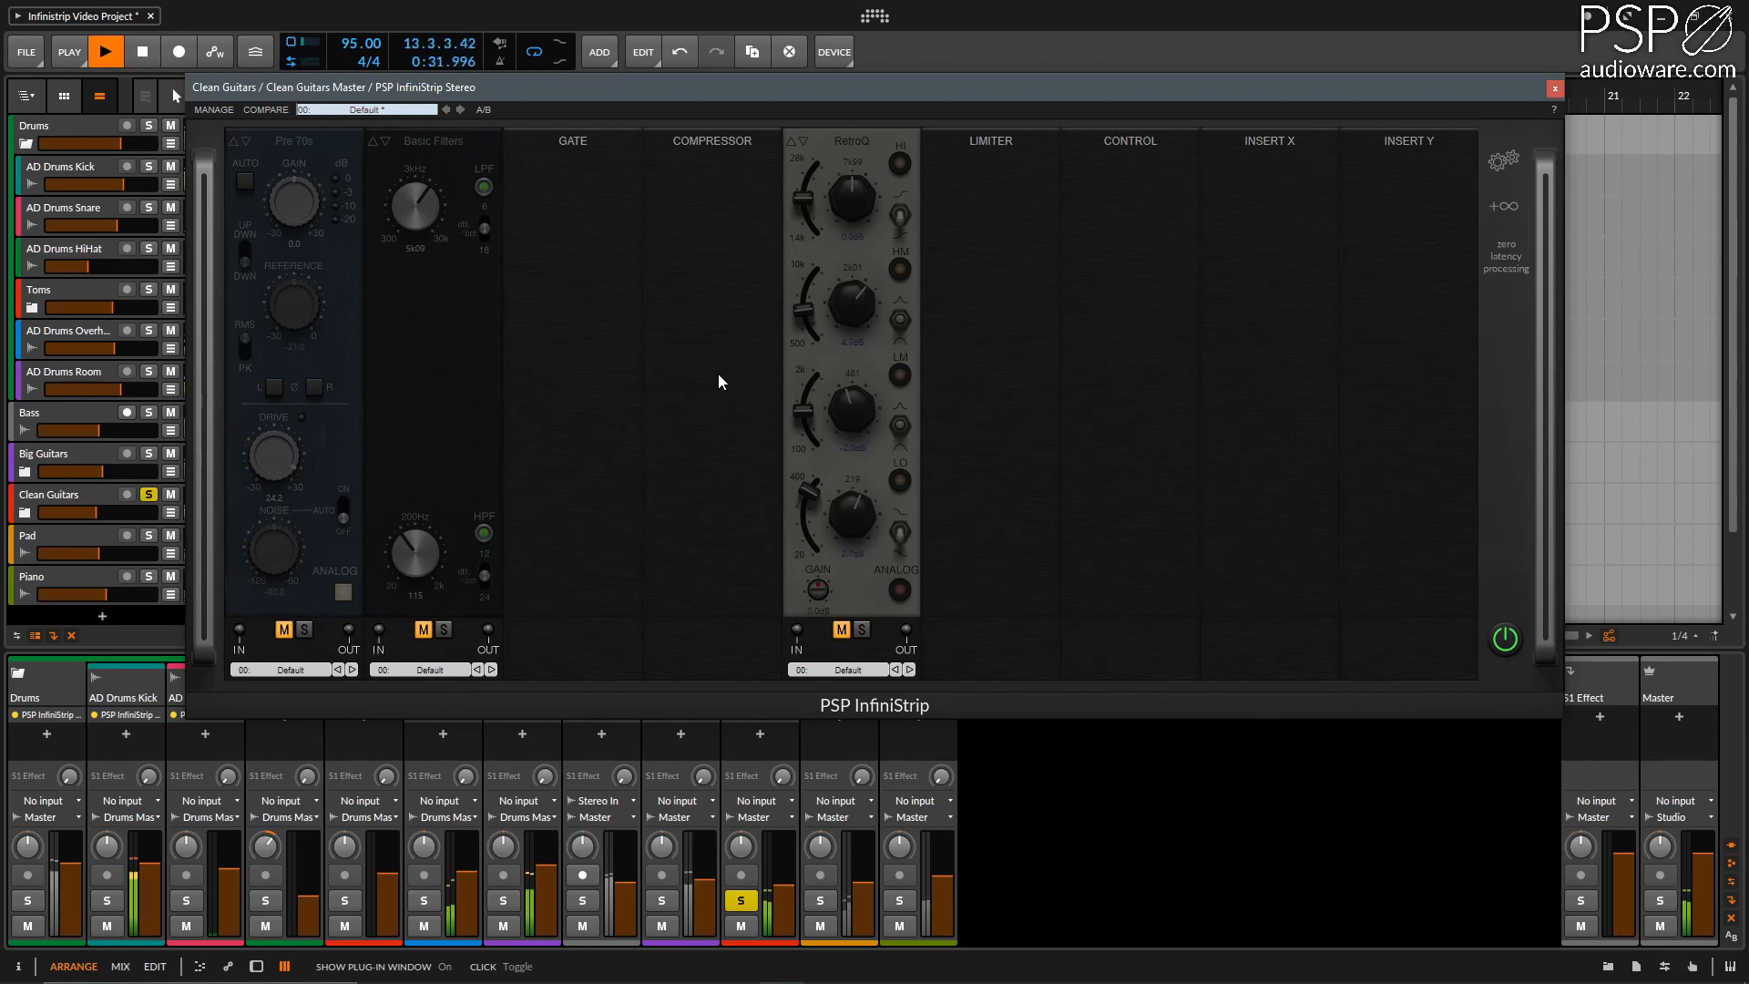
key(space)
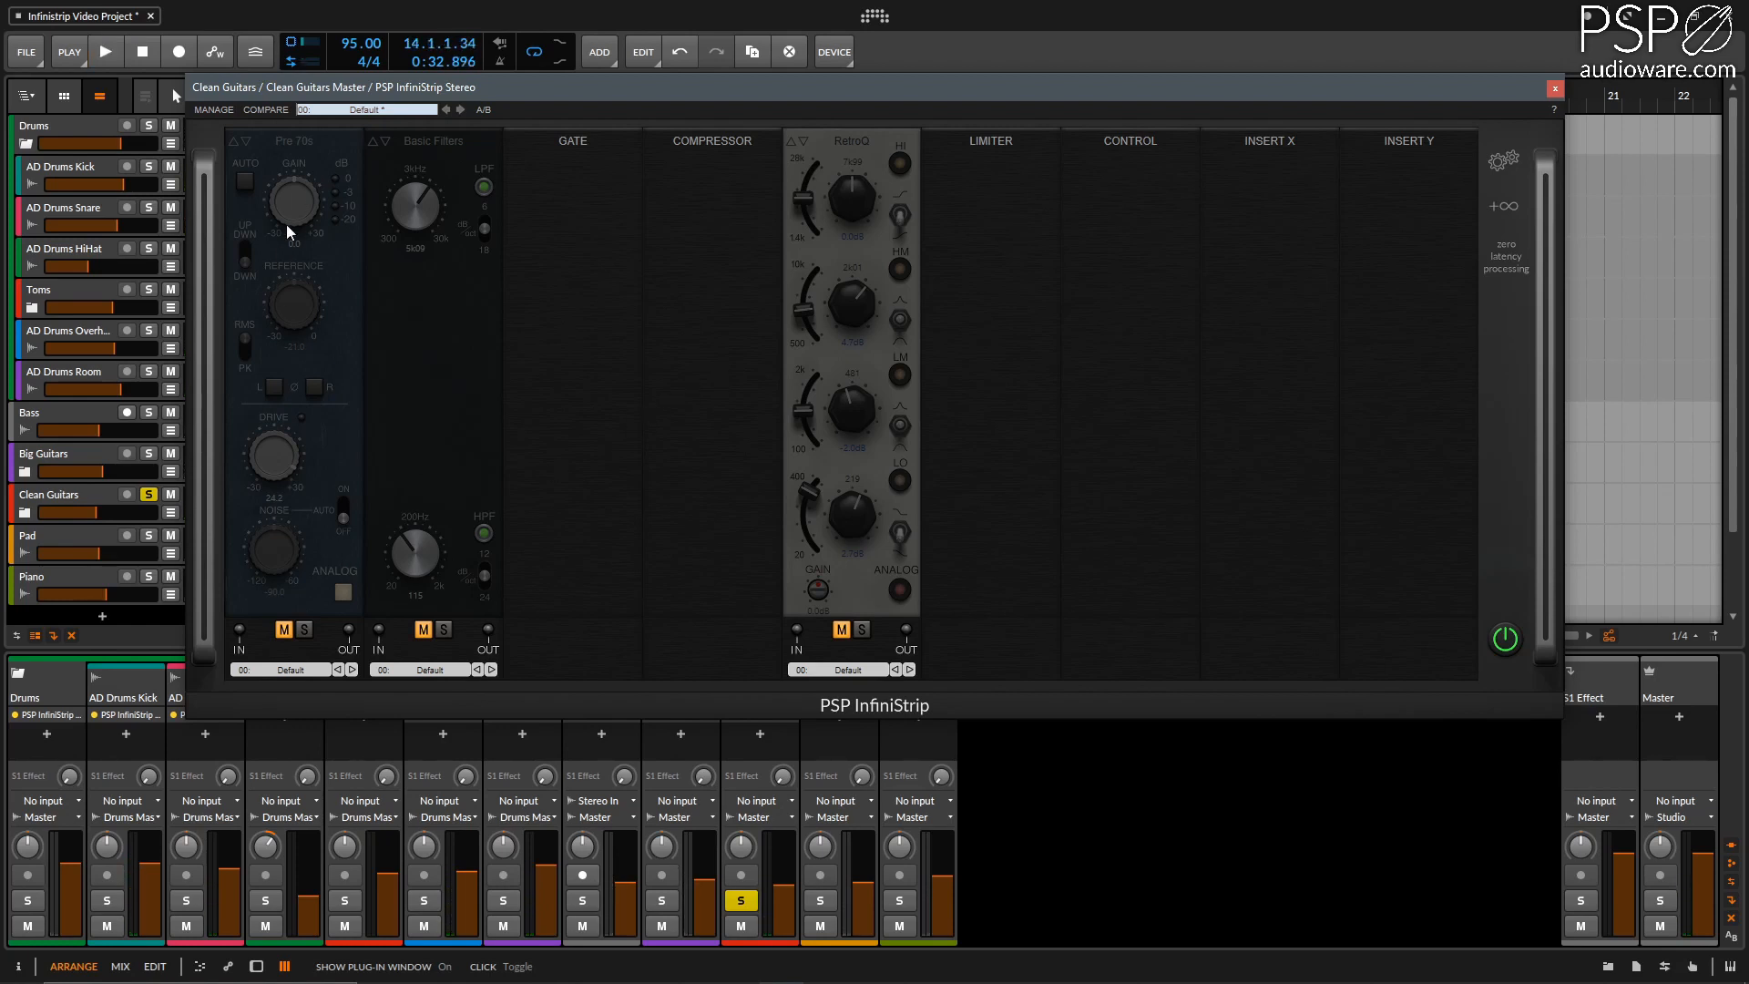
Unmute the Pre 70s preamp module and play the Clean Guitars through it.
click(285, 630)
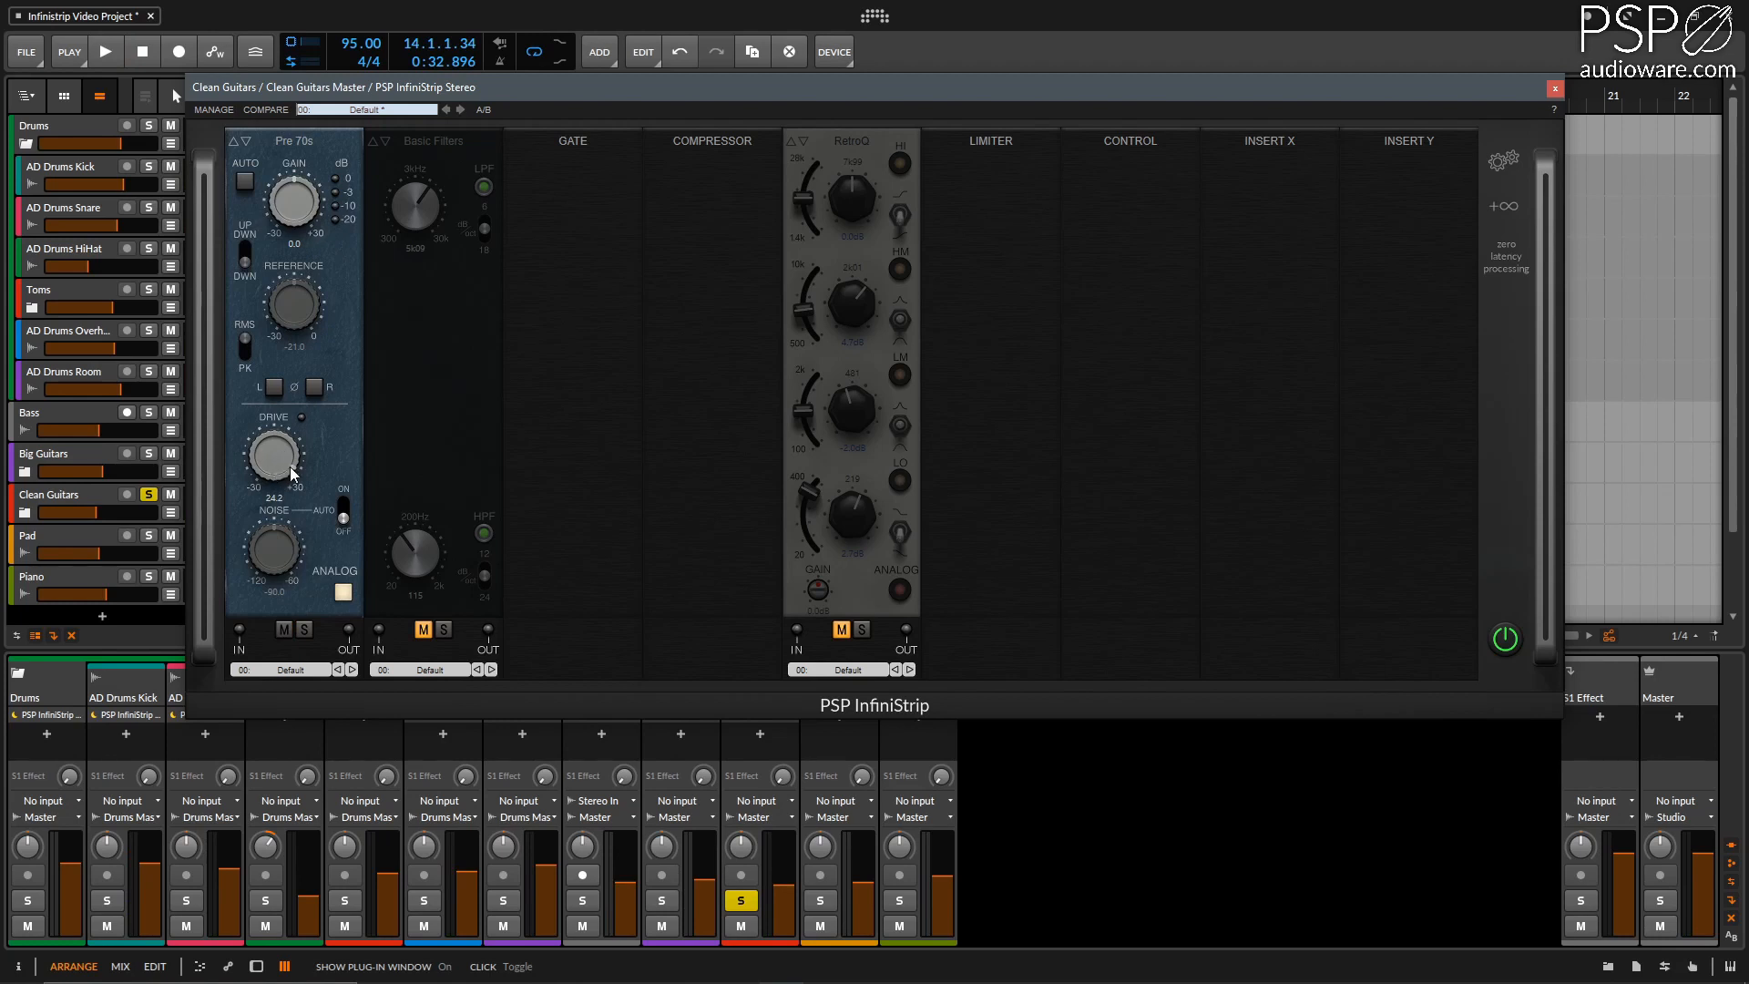
key(space)
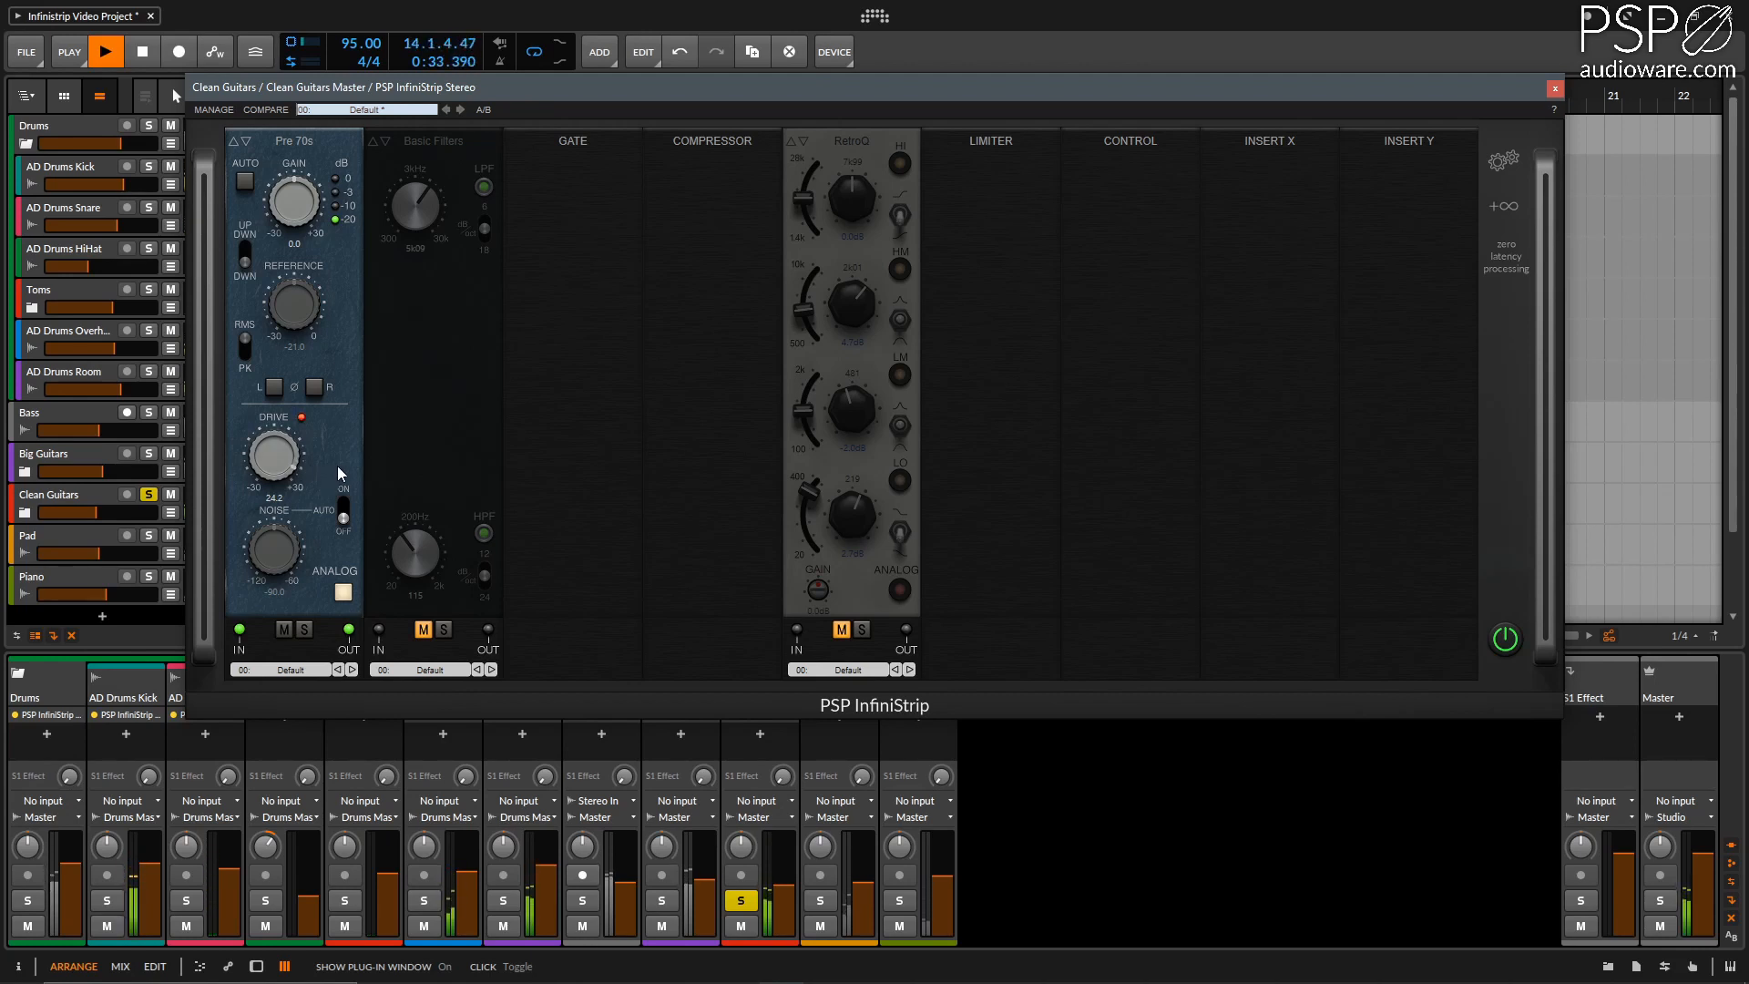
key(space)
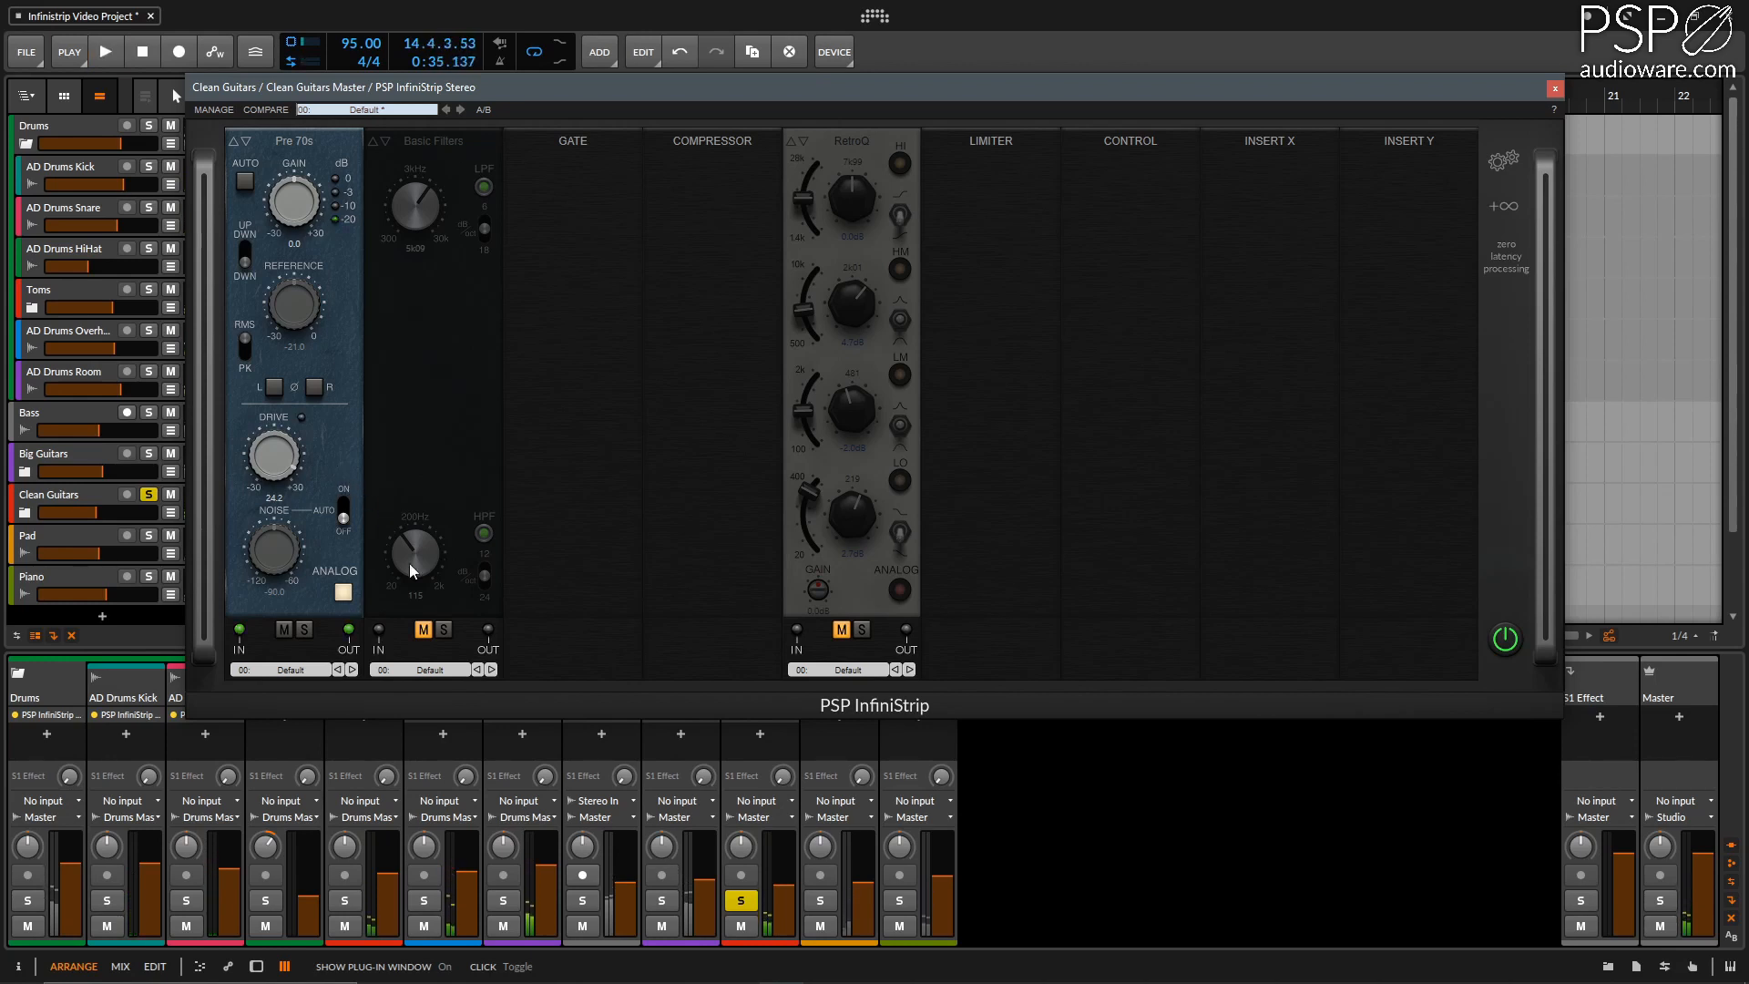
Unmute the Basic Filters module on the Clean Guitars and play back the filtered sound.
click(426, 628)
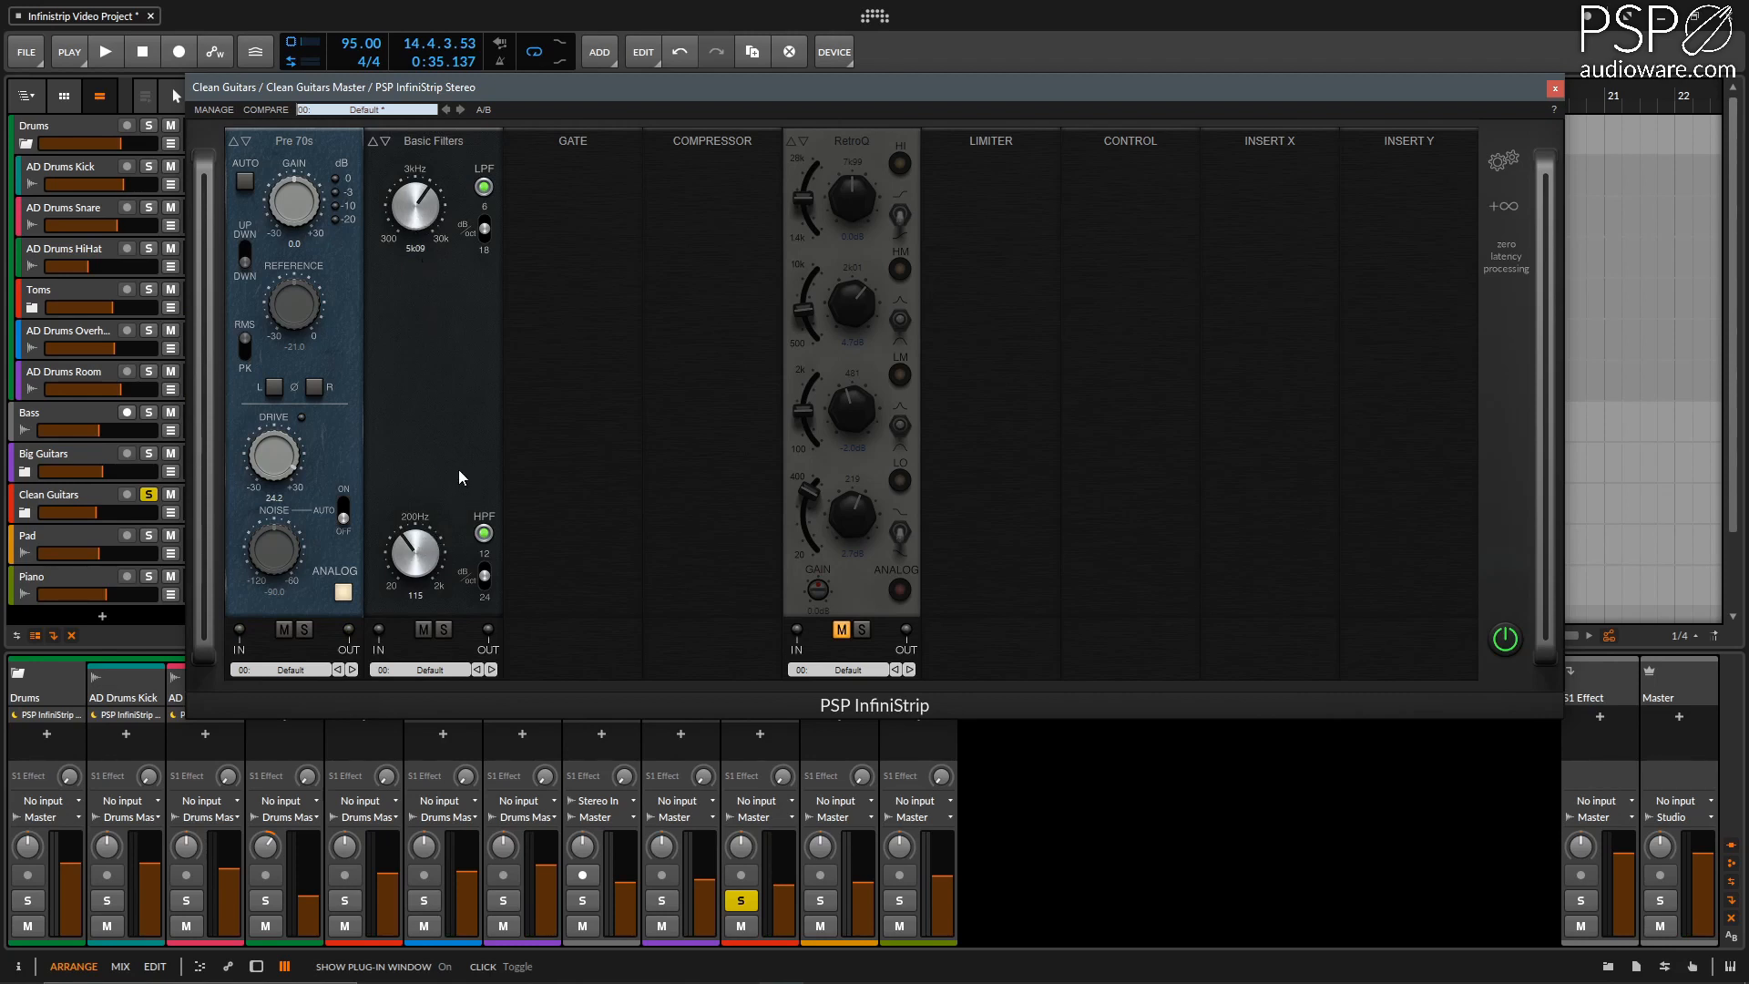
key(space)
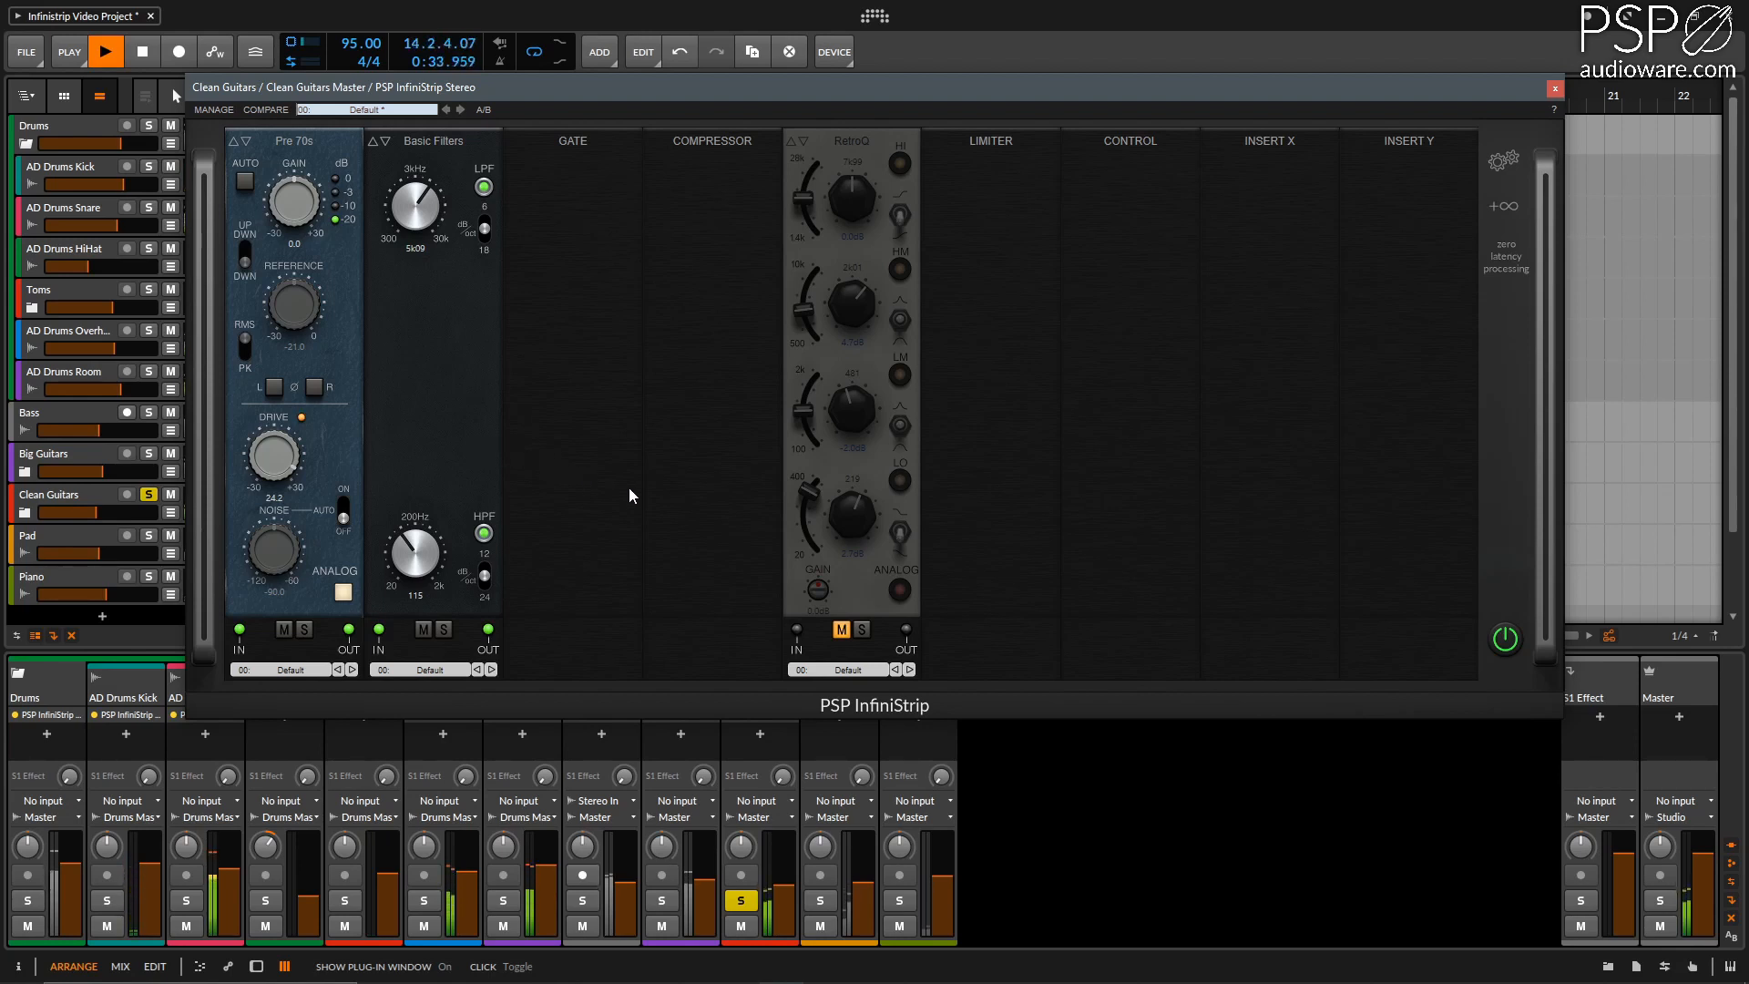
key(space)
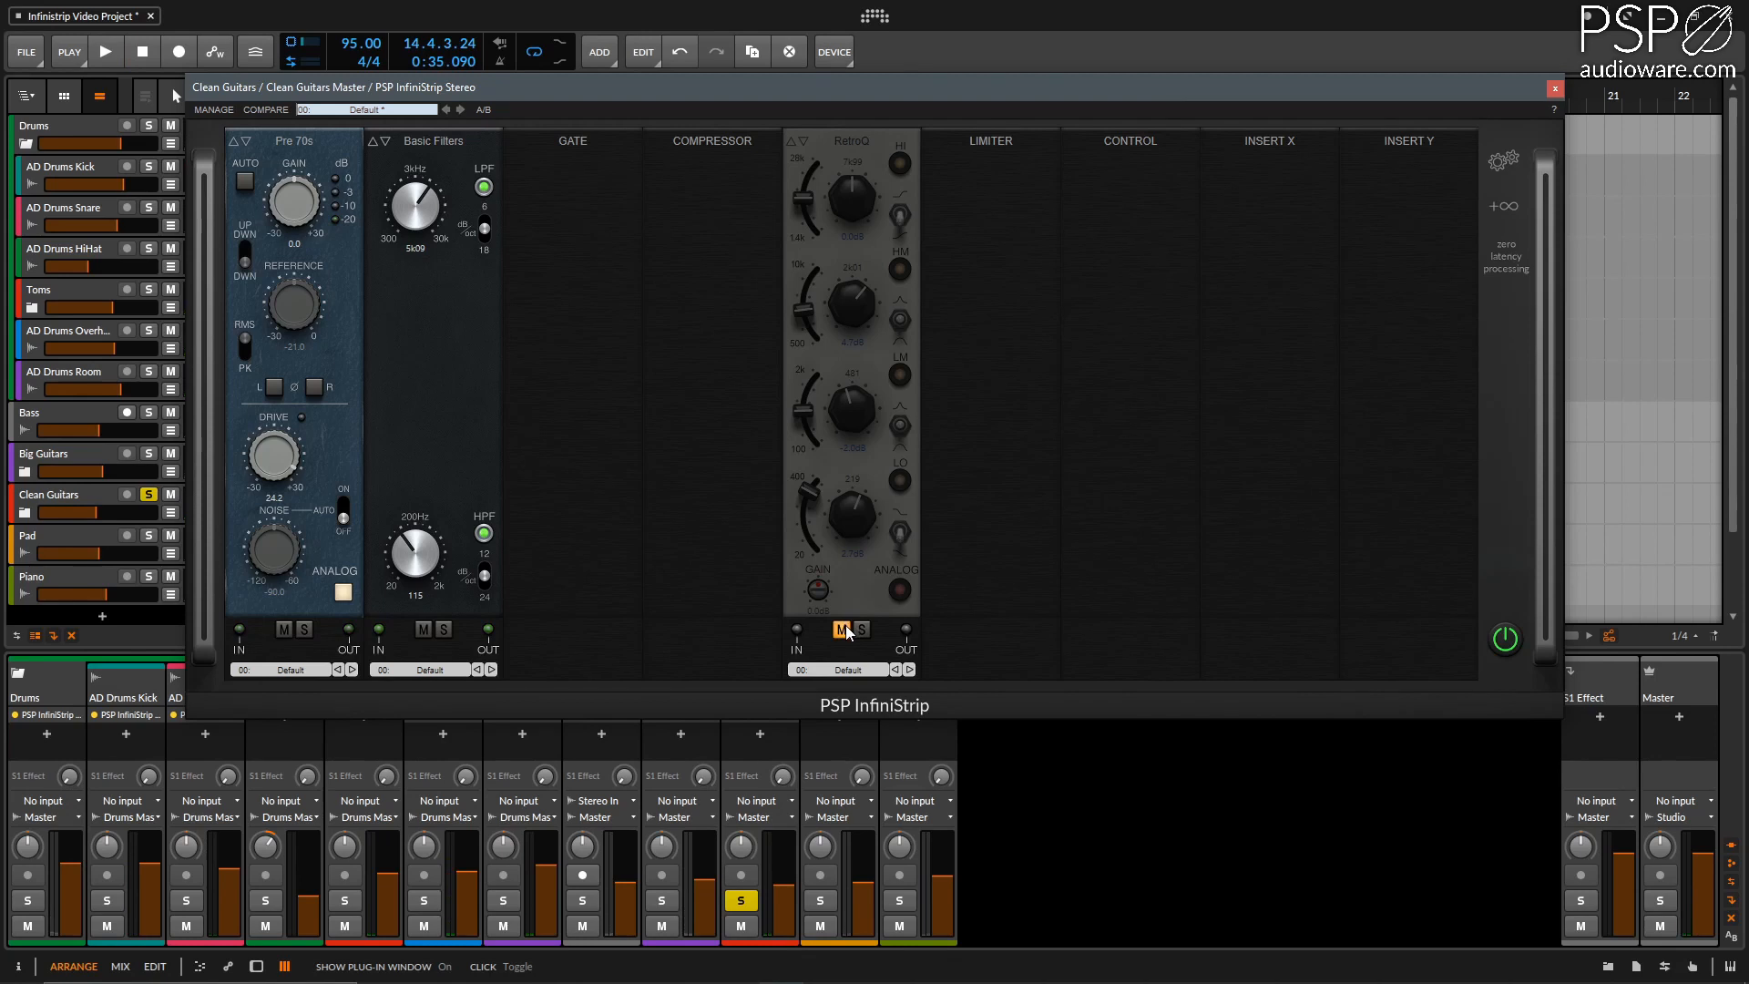
Audition the Clean Guitars with the RetroQ module unmuted and close the plug-in window.
click(842, 629)
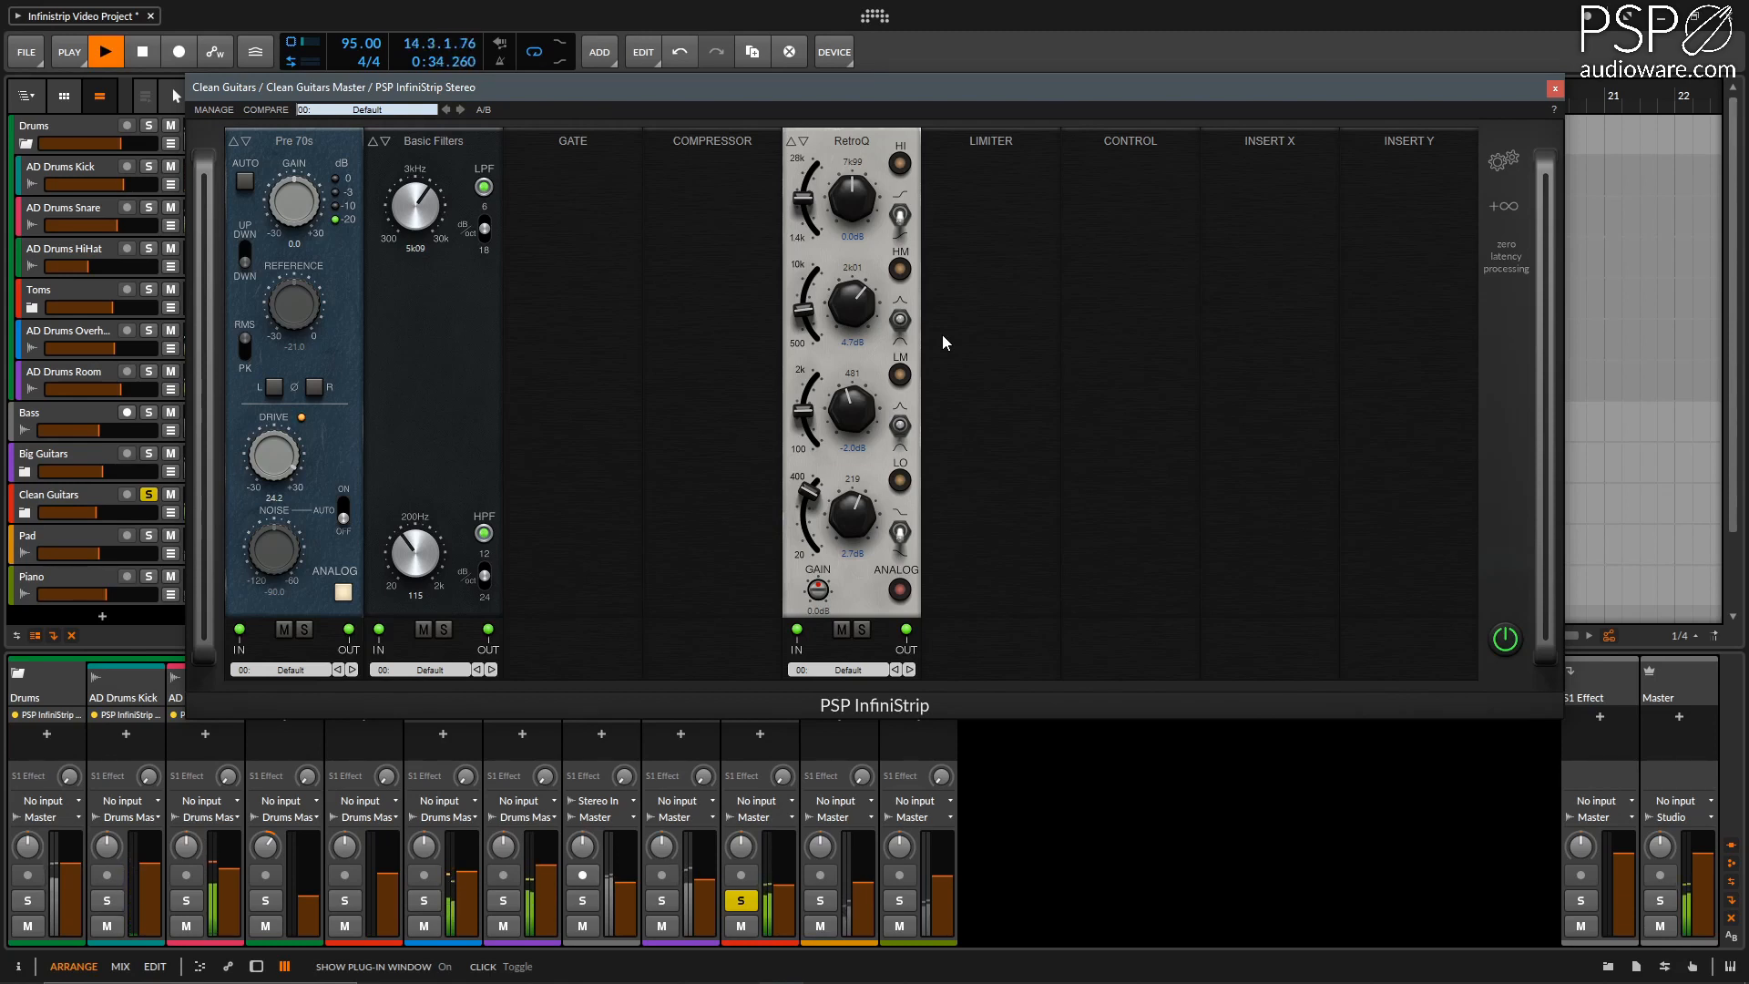
key(space)
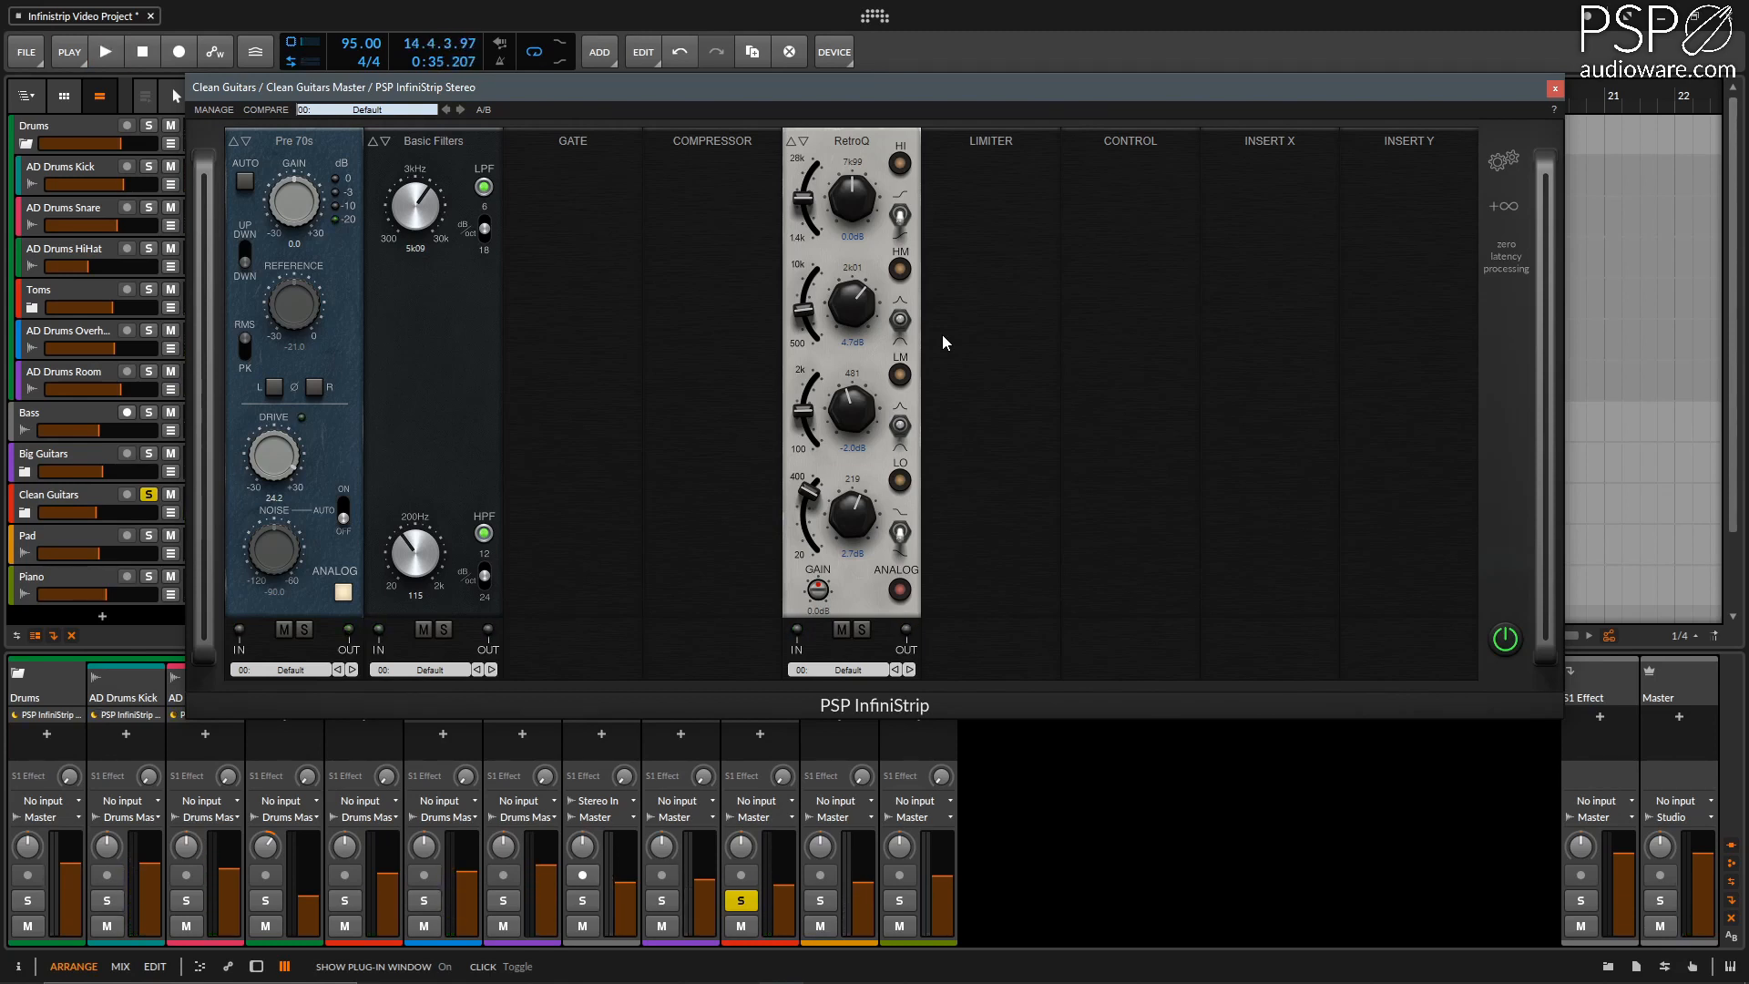
click(1552, 91)
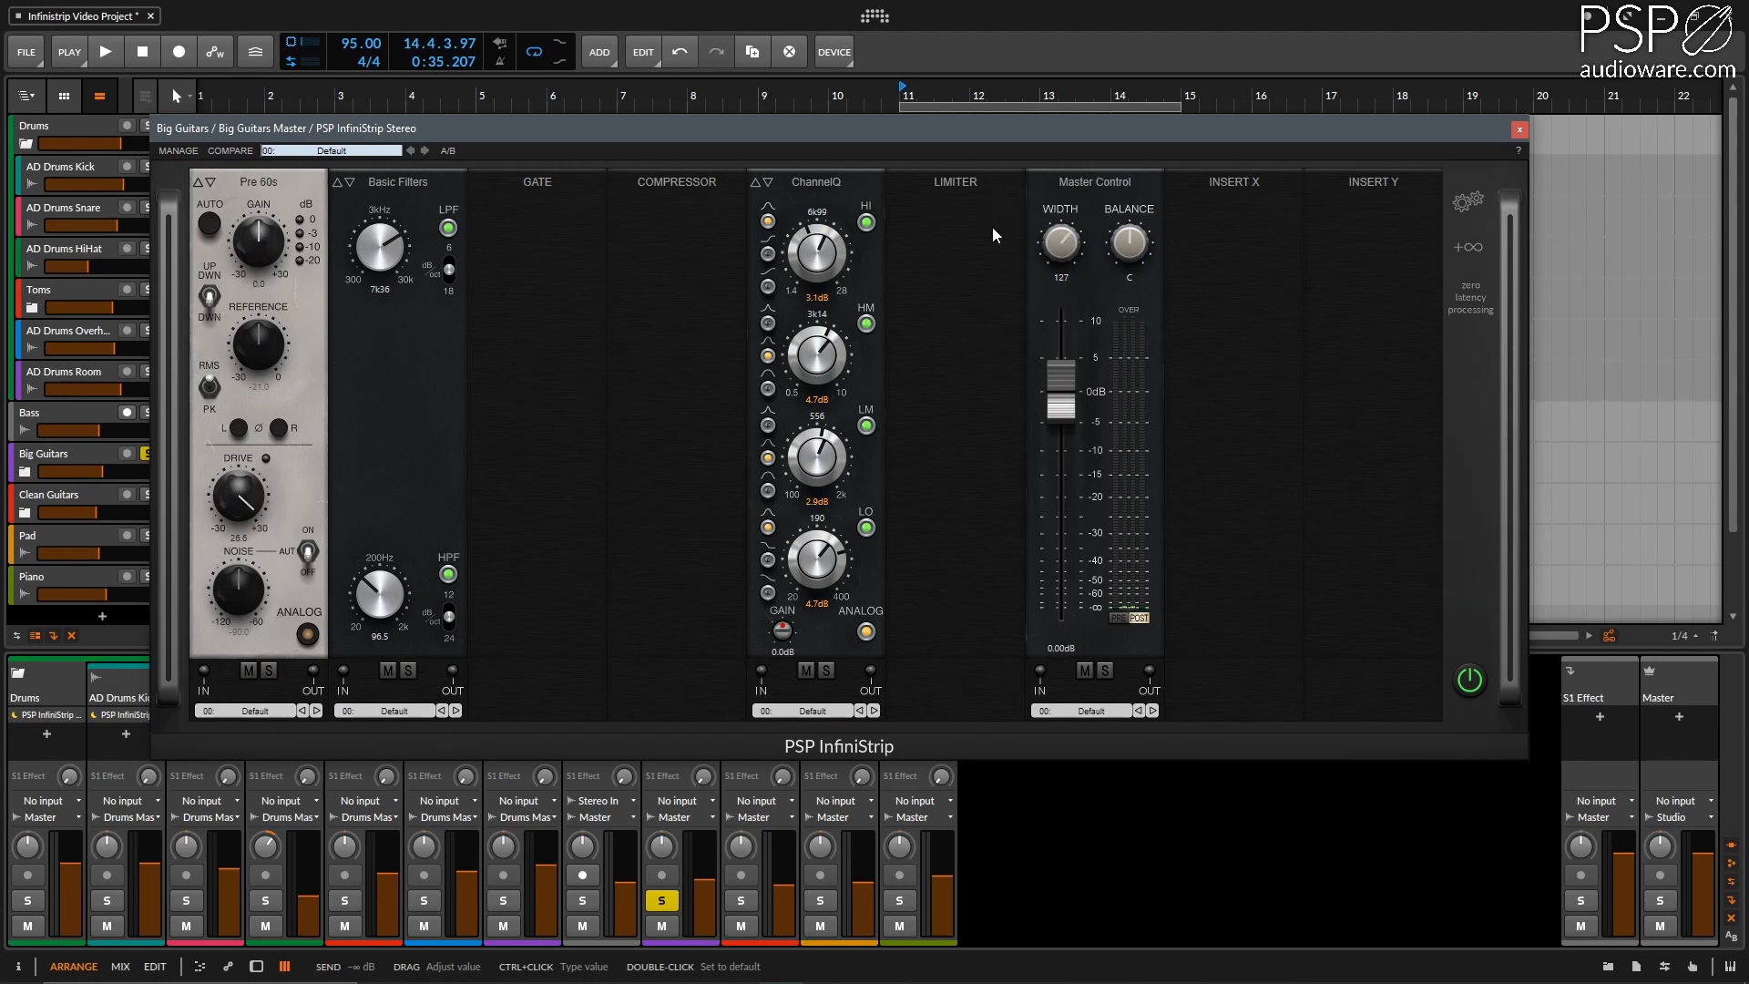
Mute the ChannelQ, Master Control, Basic Filters and Pre 60s modules on the Big Guitars and play the unprocessed sound.
click(806, 670)
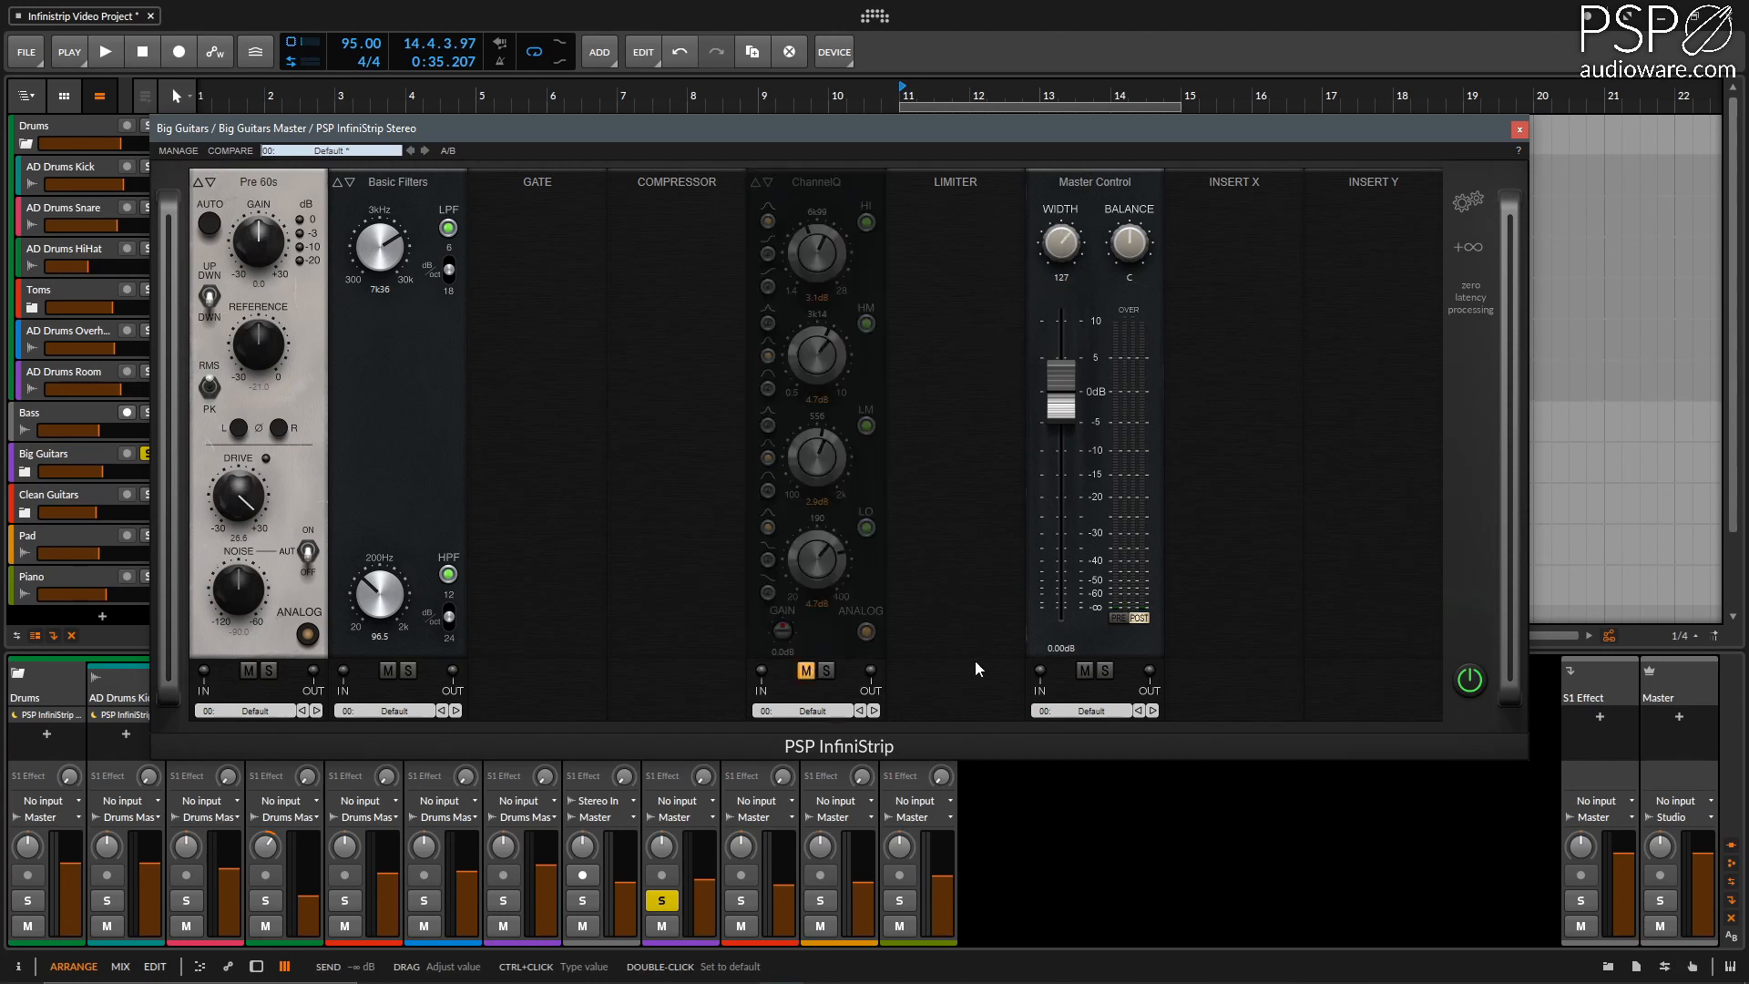
click(1089, 670)
click(389, 670)
click(251, 671)
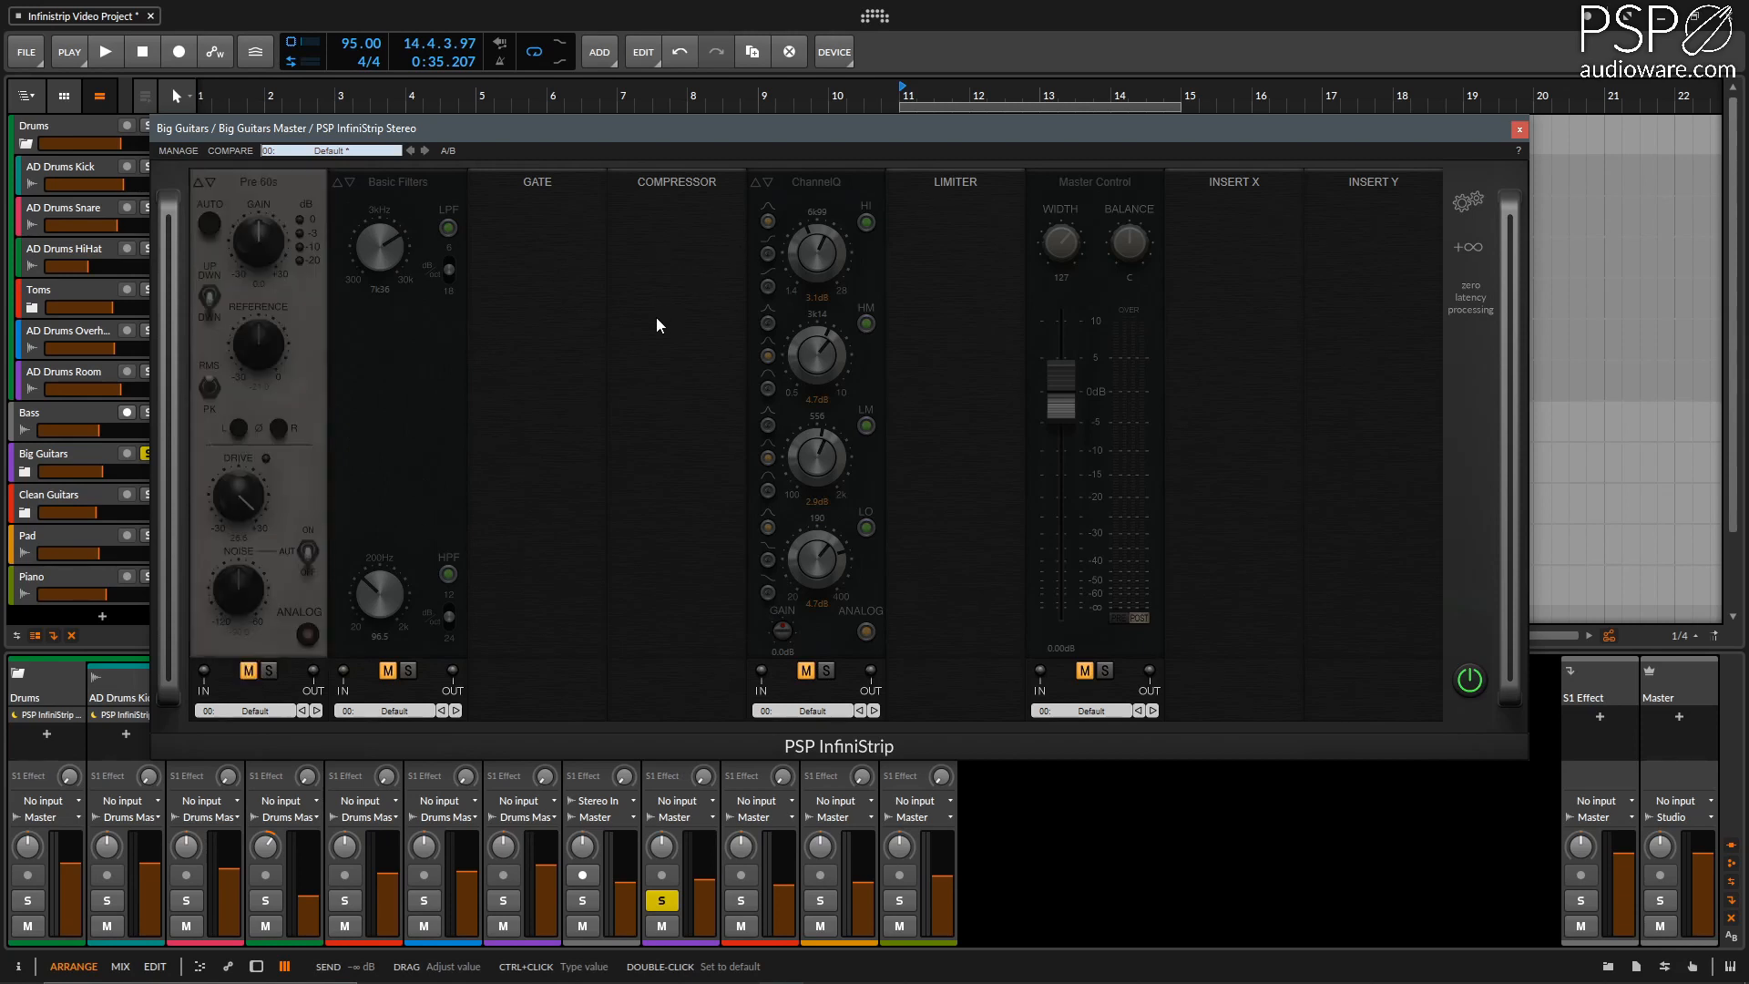
key(space)
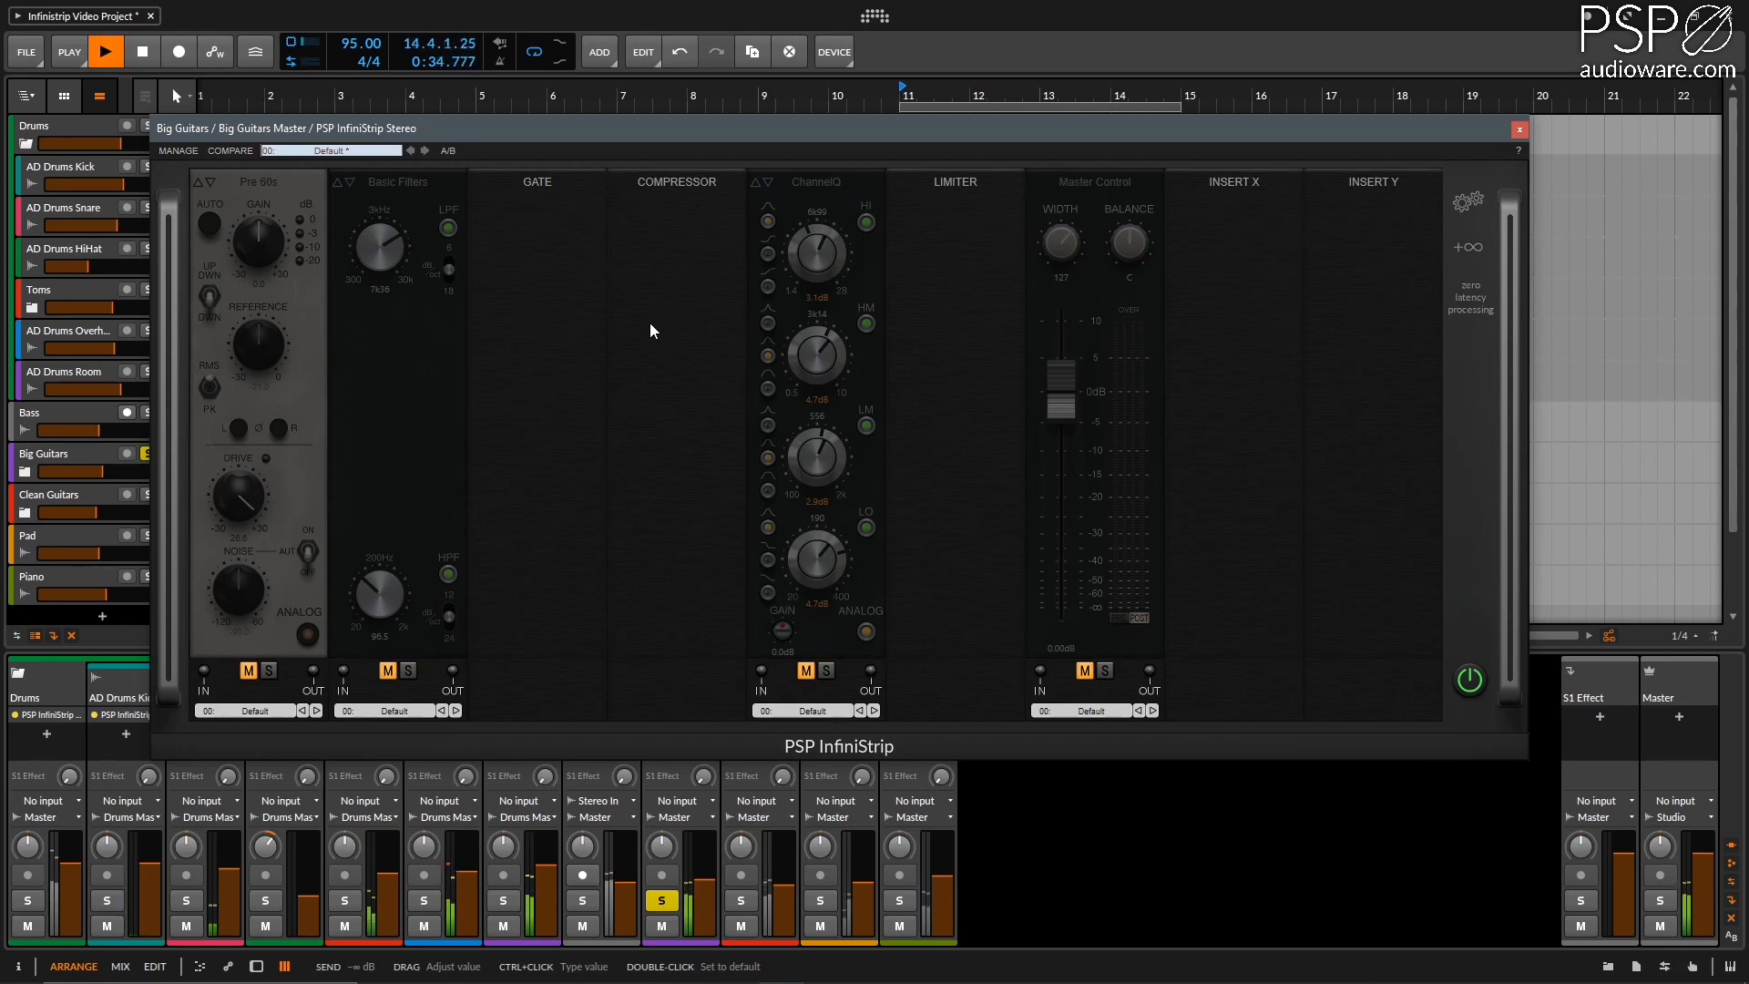
key(space)
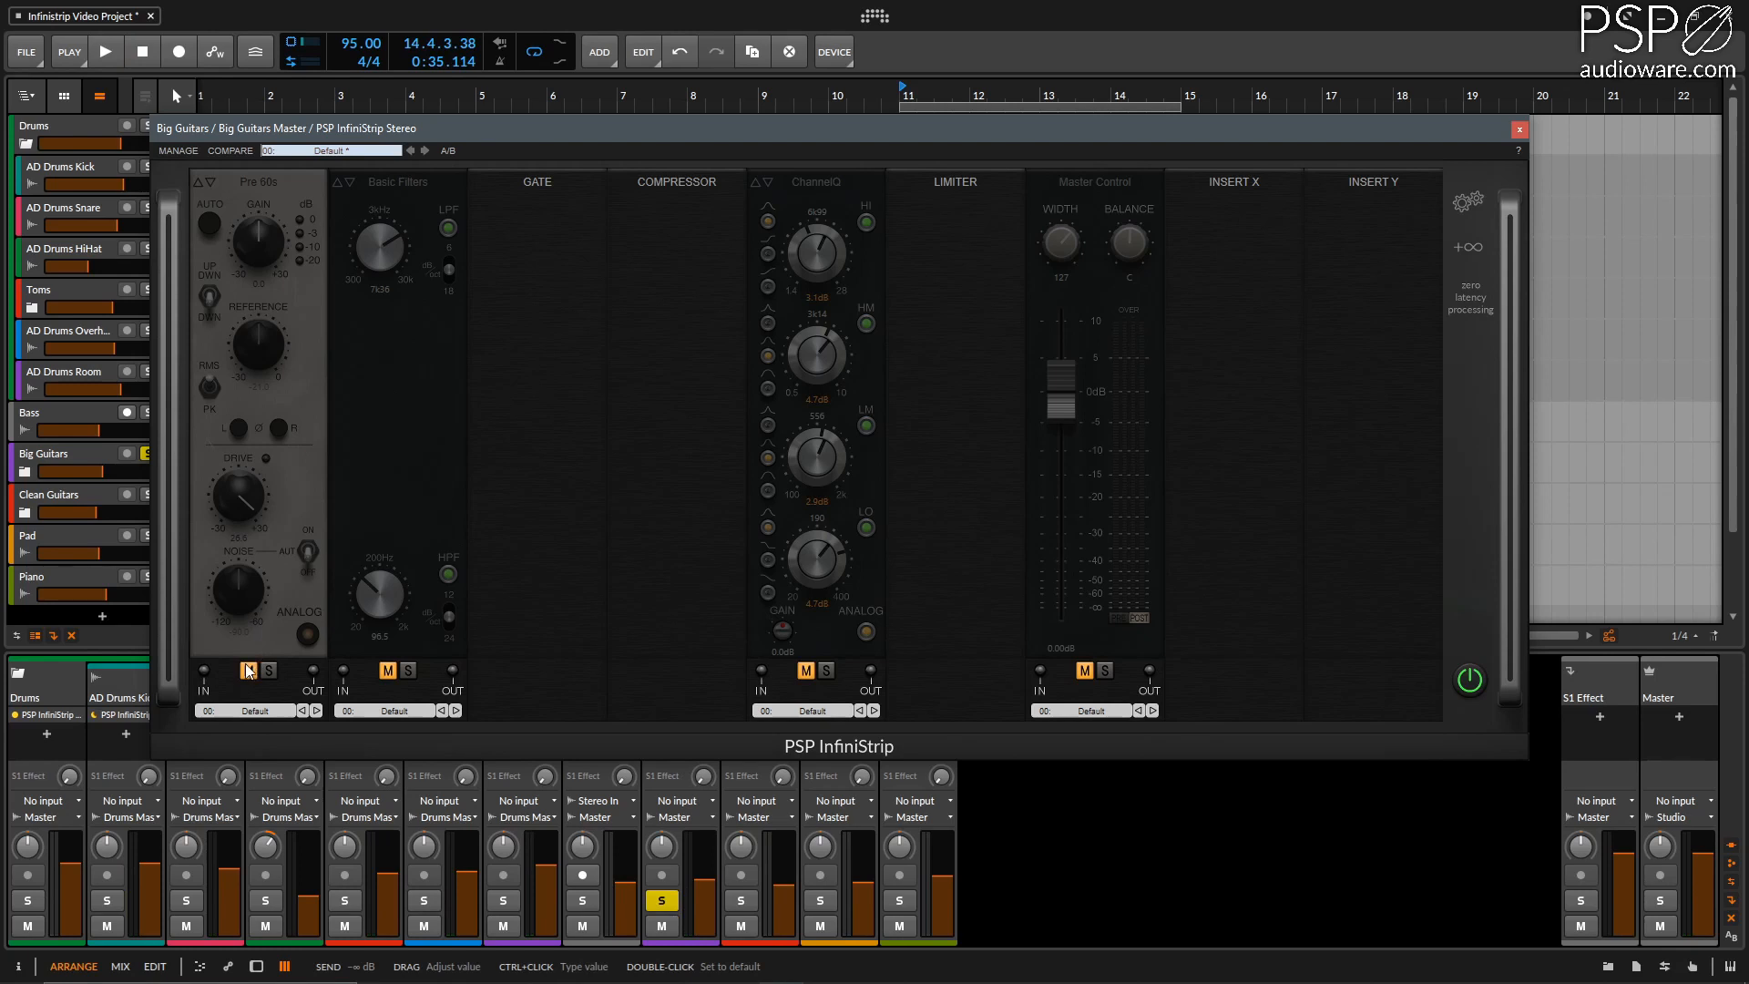
Unmute the Big Guitars' Pre 60s and Basic Filters modules one at a time, playing the track with each addition.
click(247, 670)
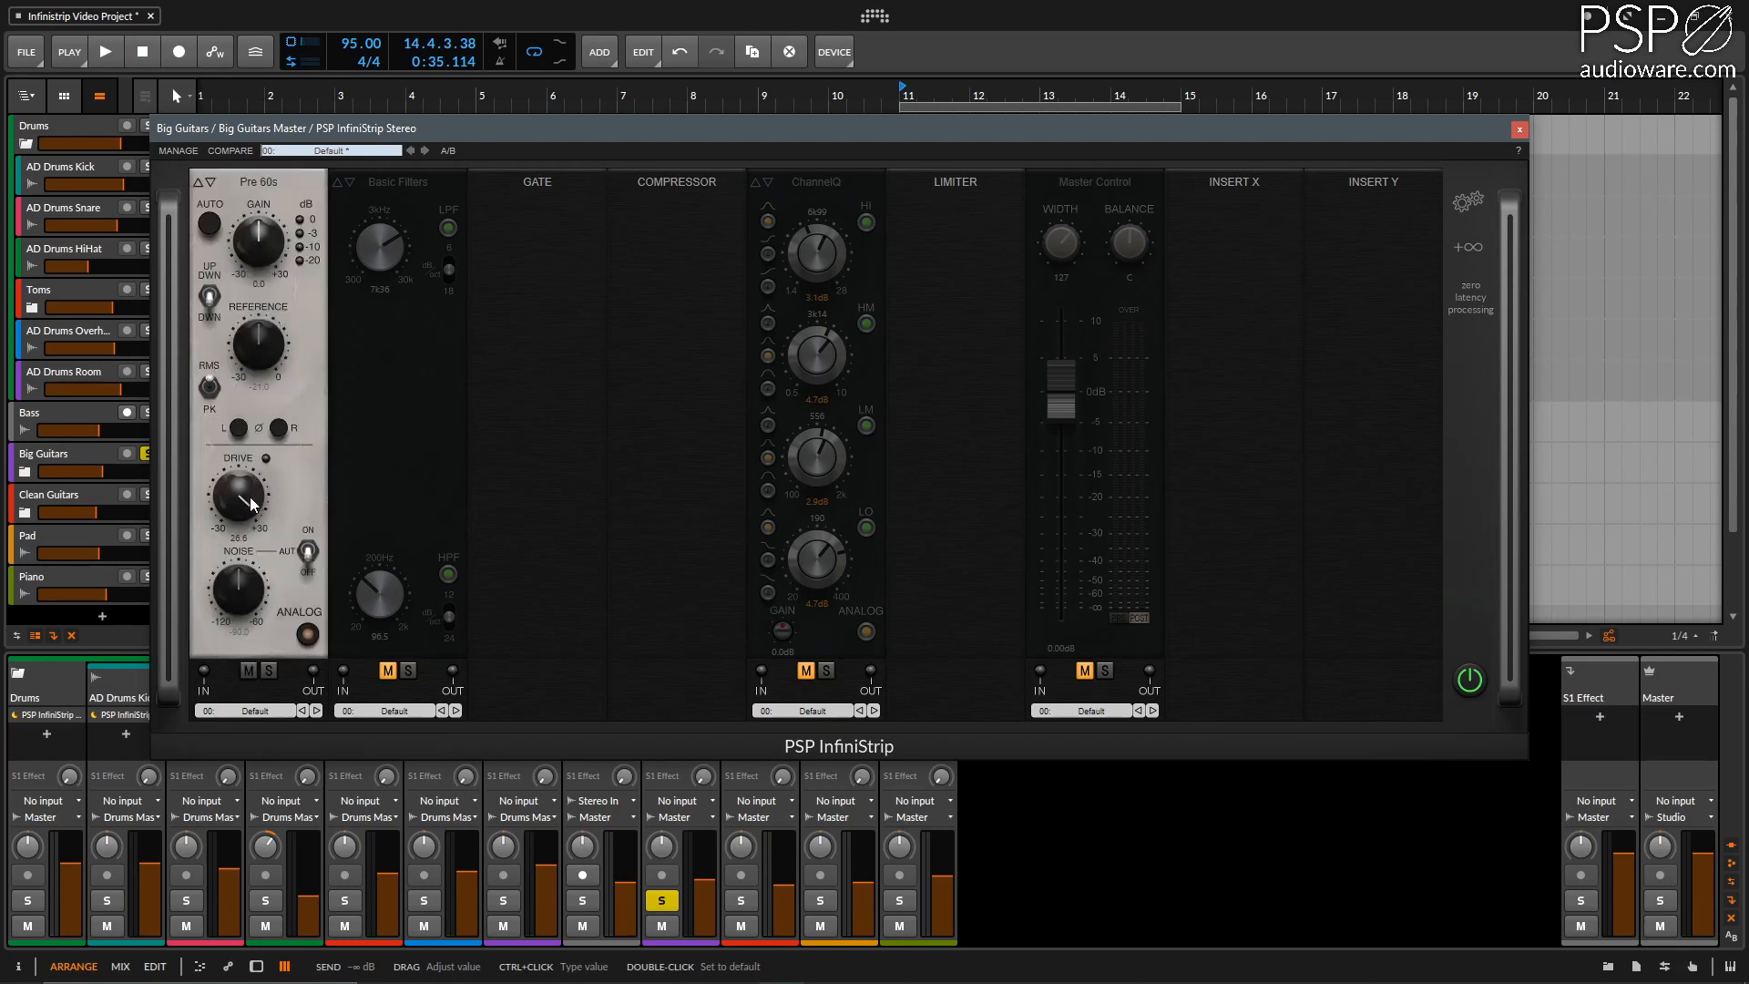
key(space)
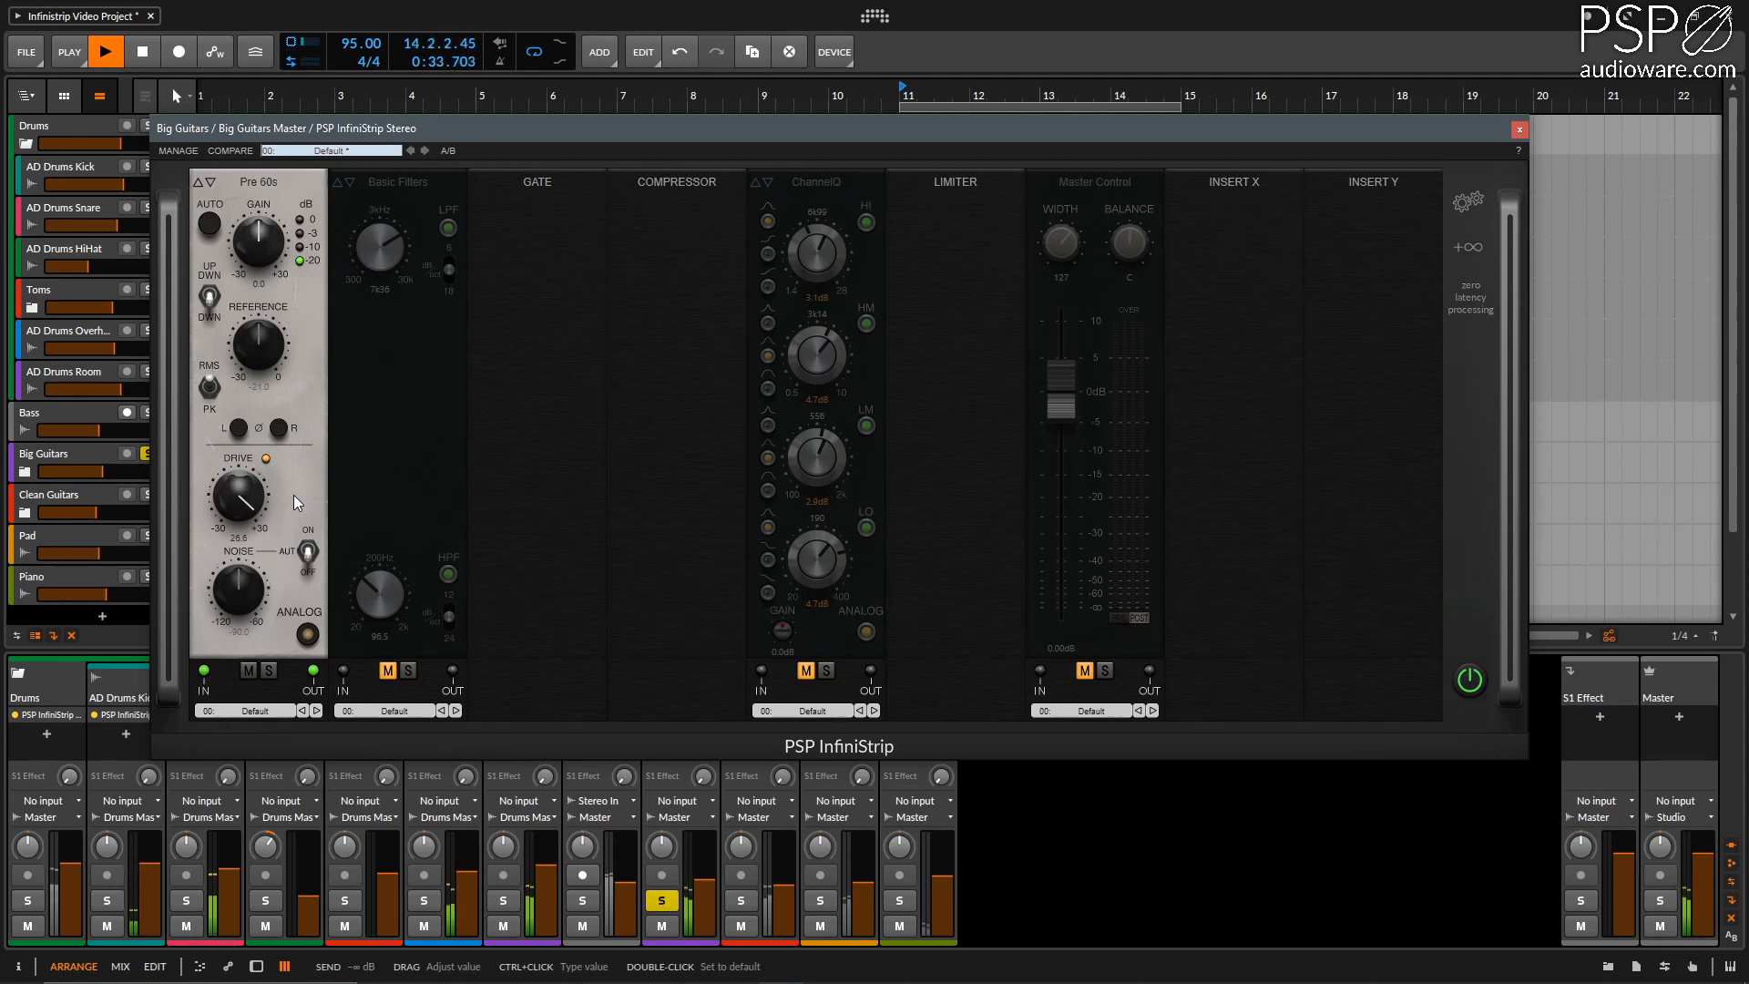
click(391, 675)
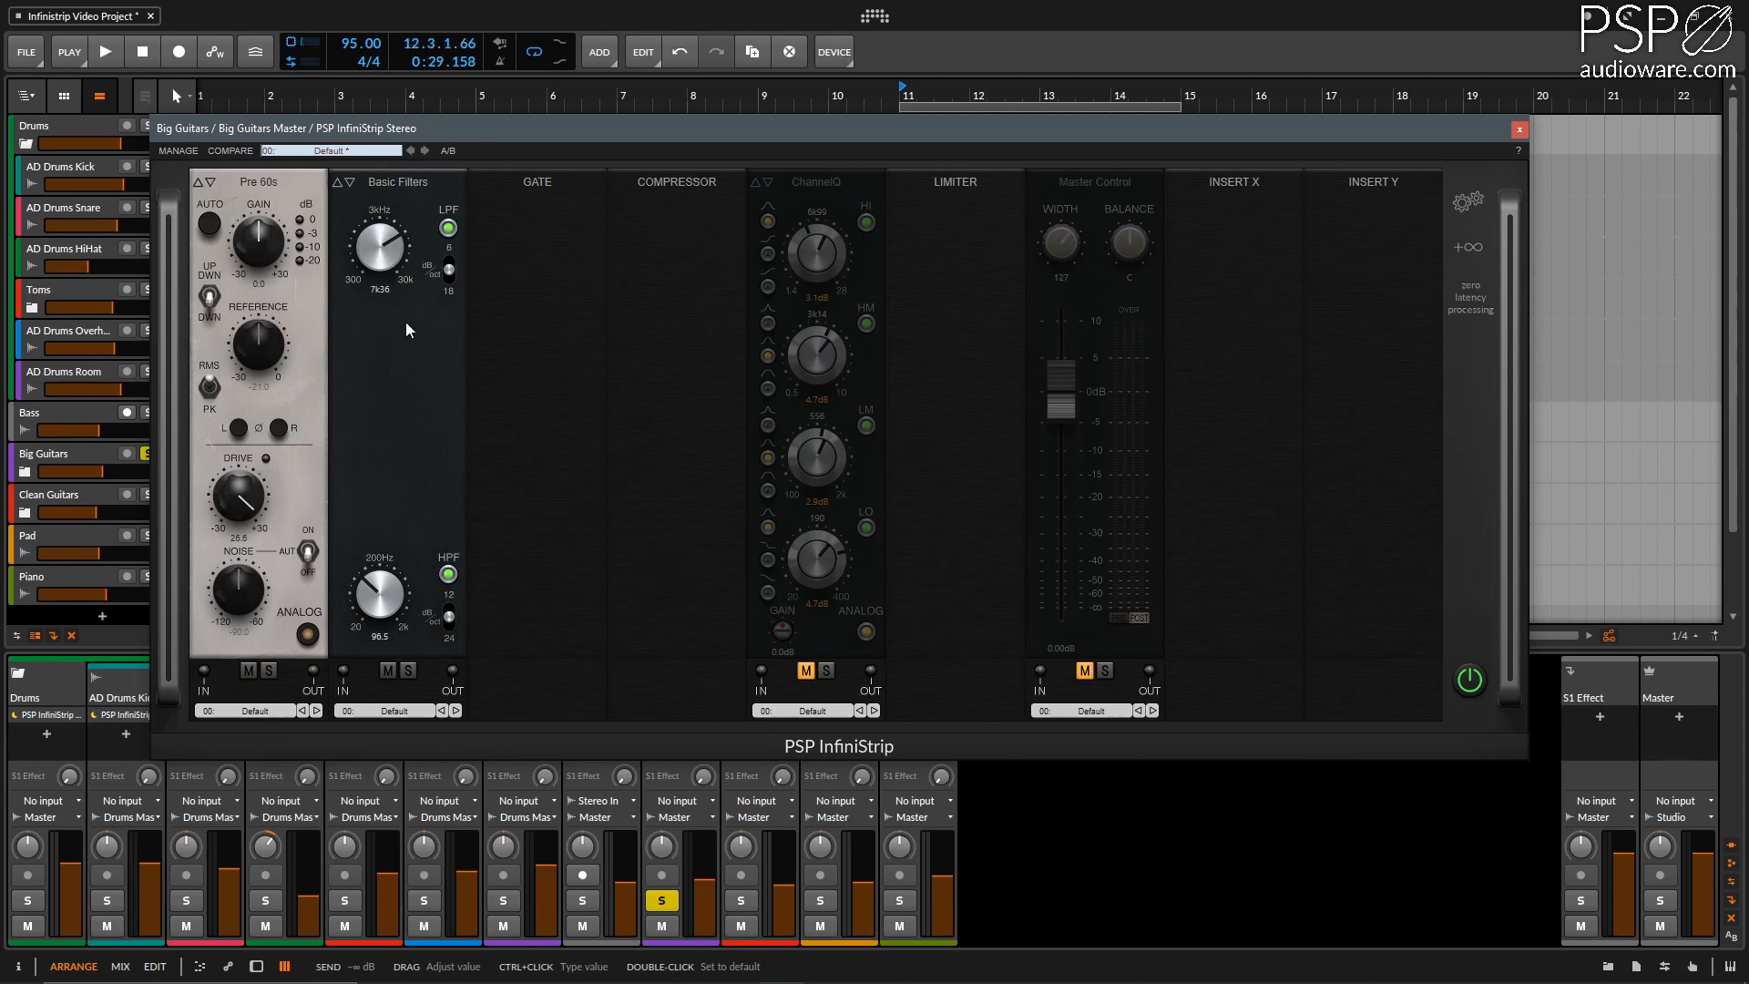
key(space)
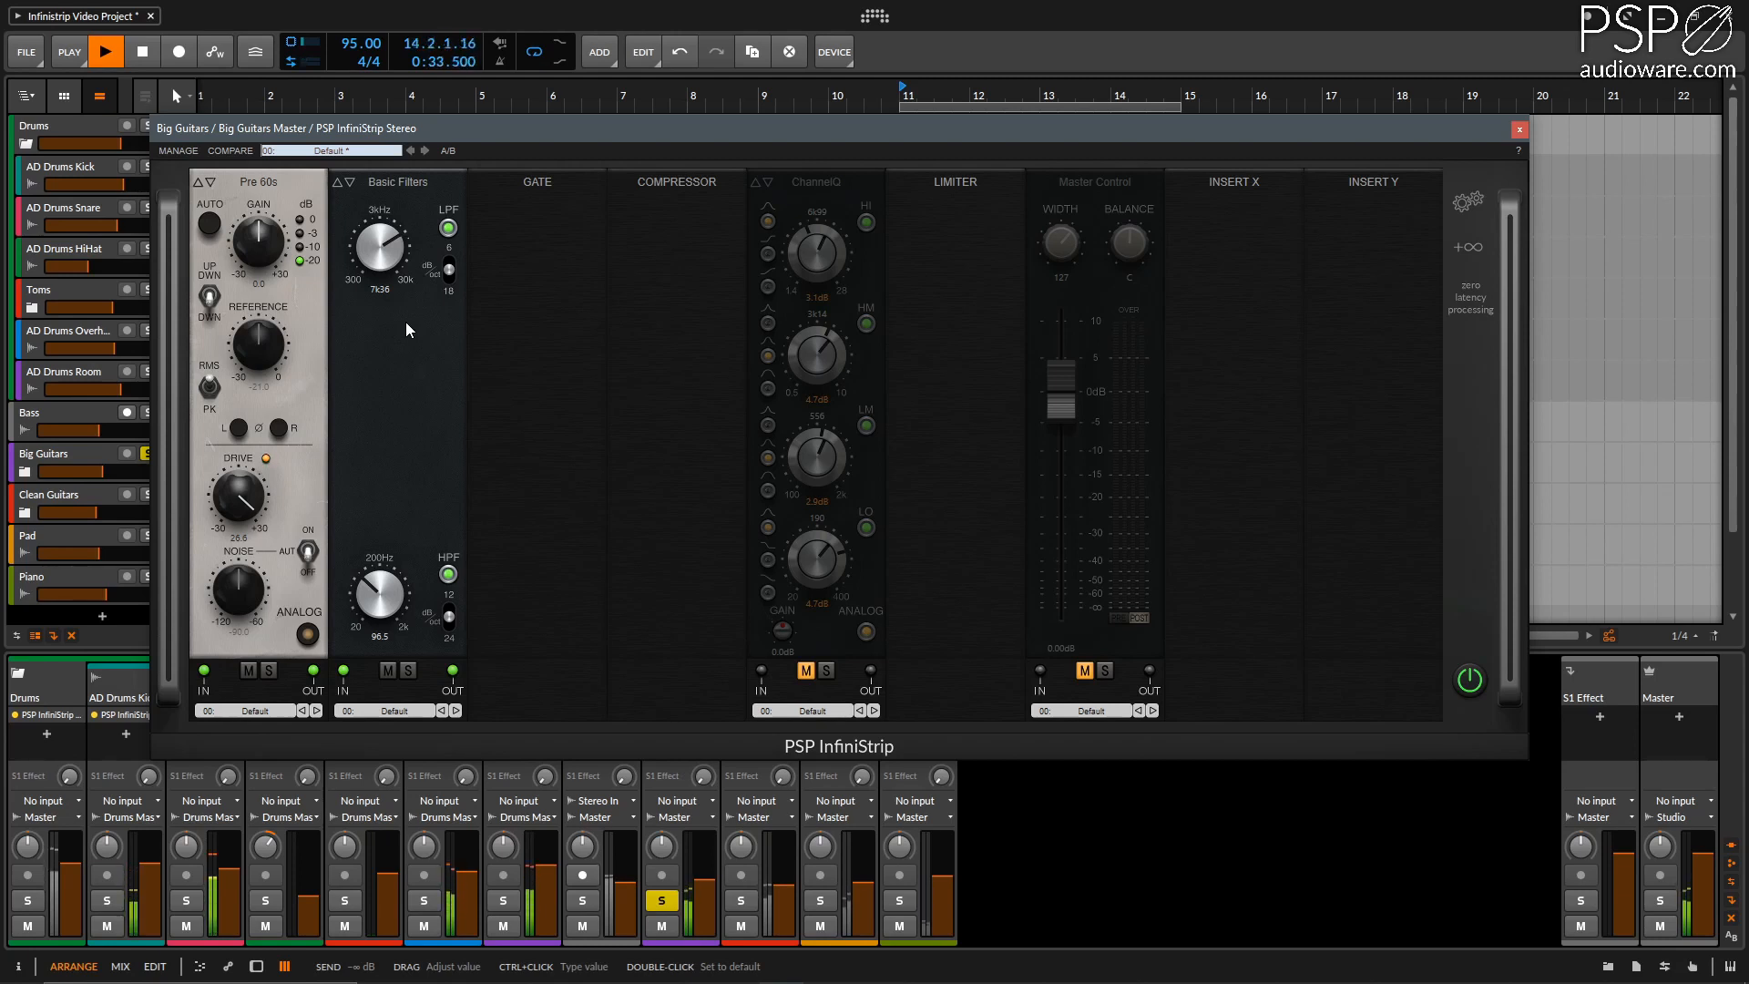
key(space)
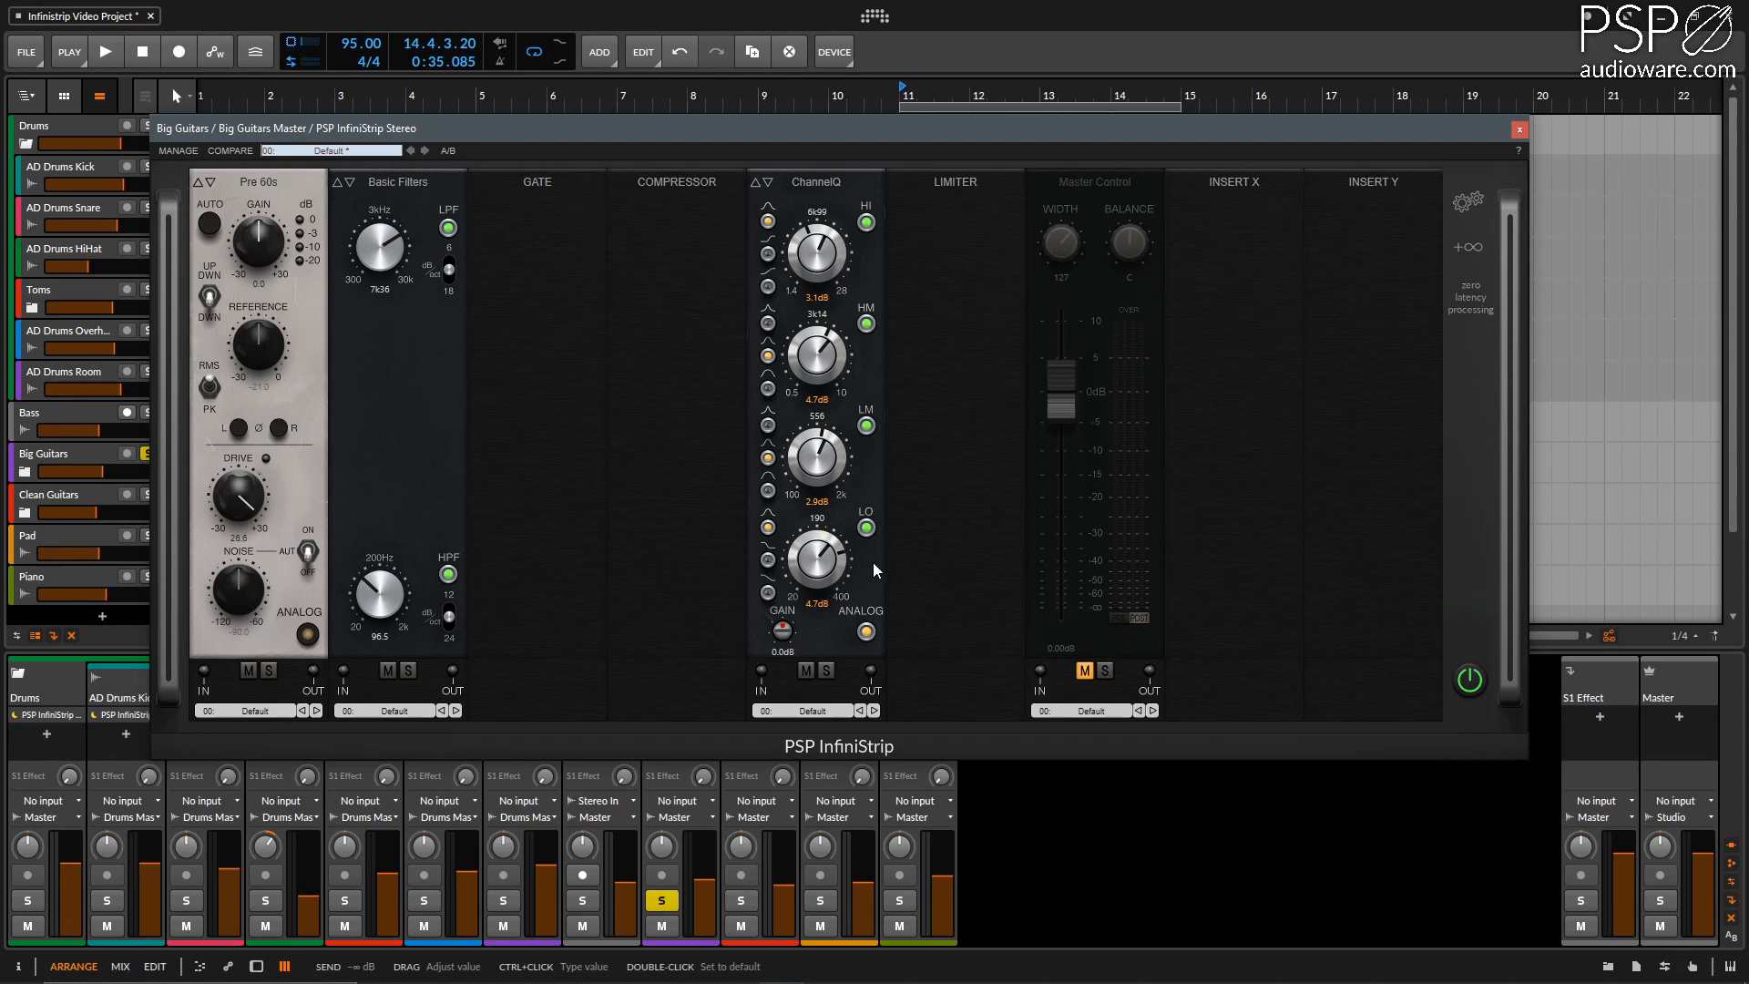
Play the Big Guitars through the active ChannelQ, and again with the Master Control module unmuted.
key(space)
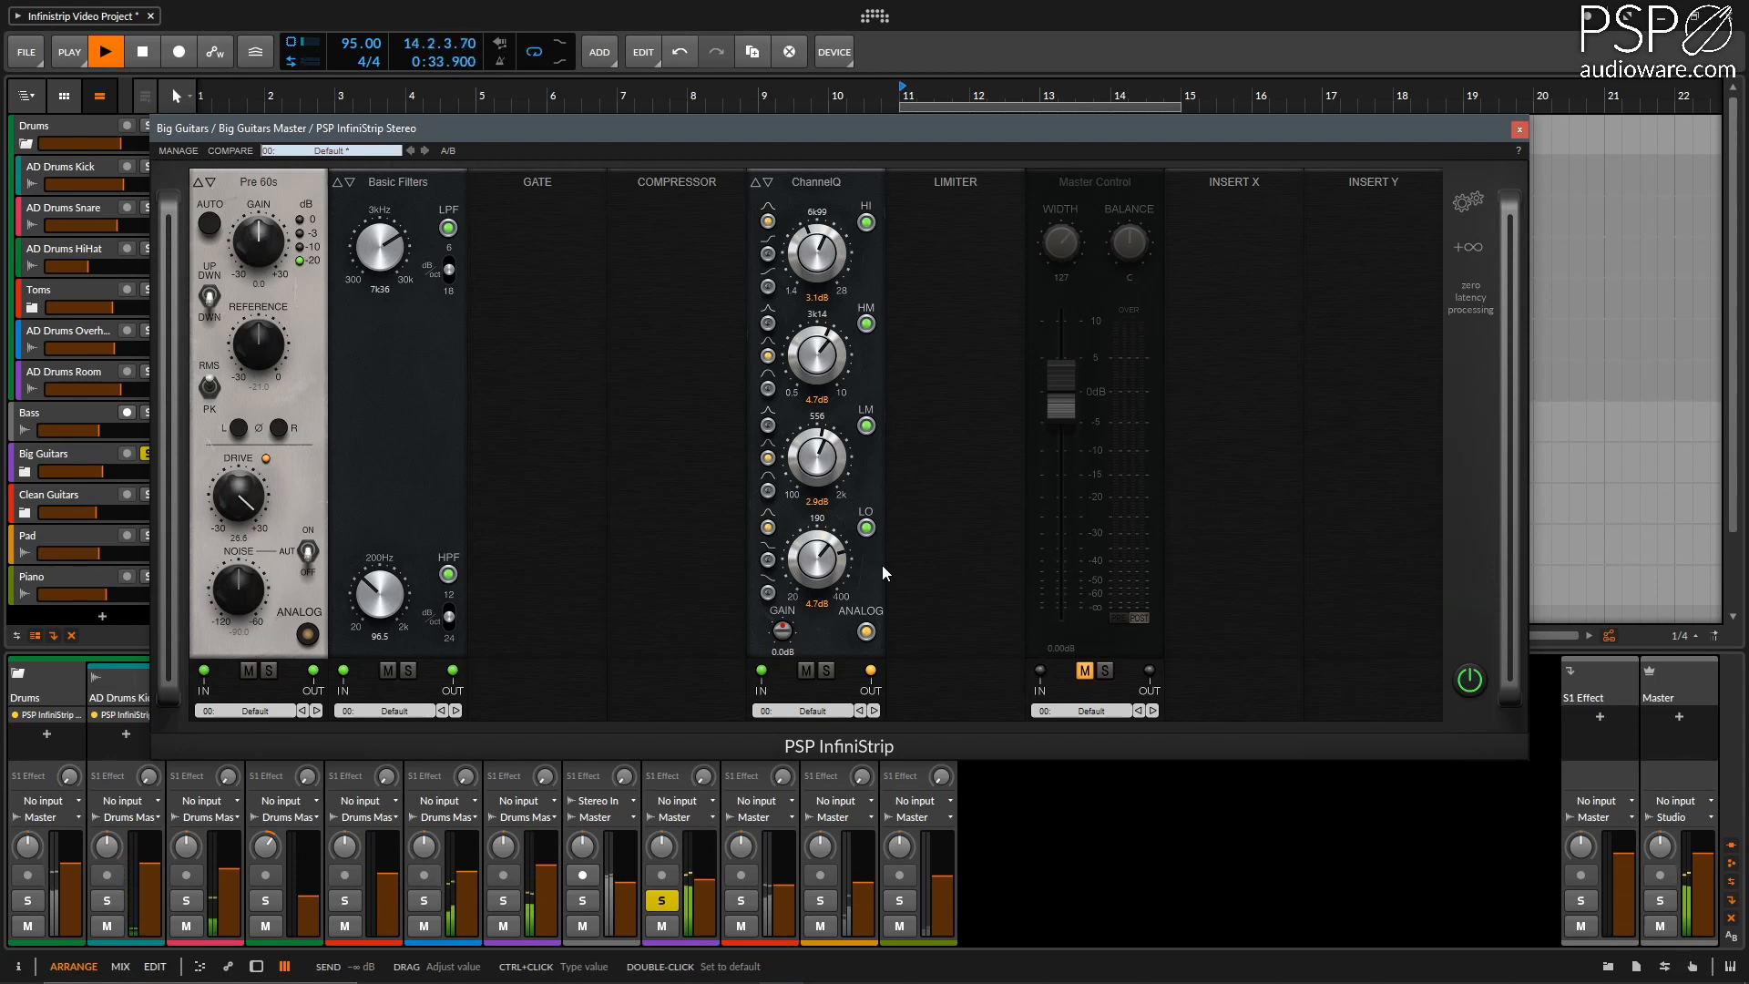
key(space)
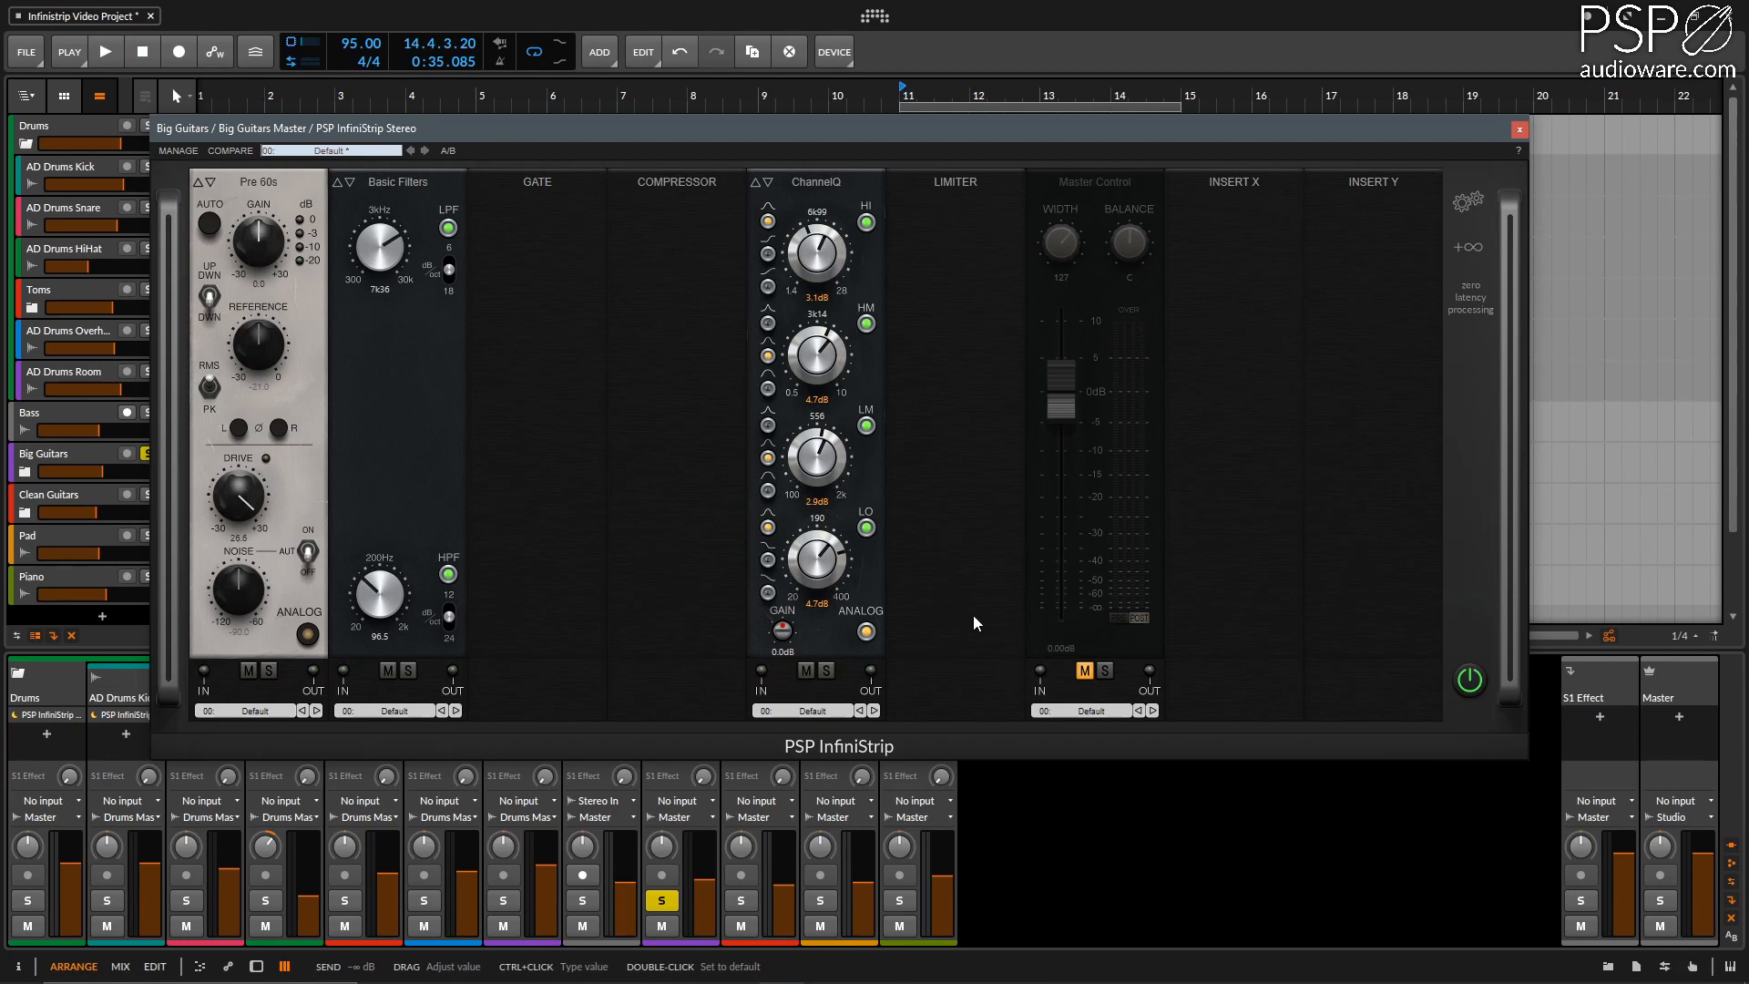
click(1082, 672)
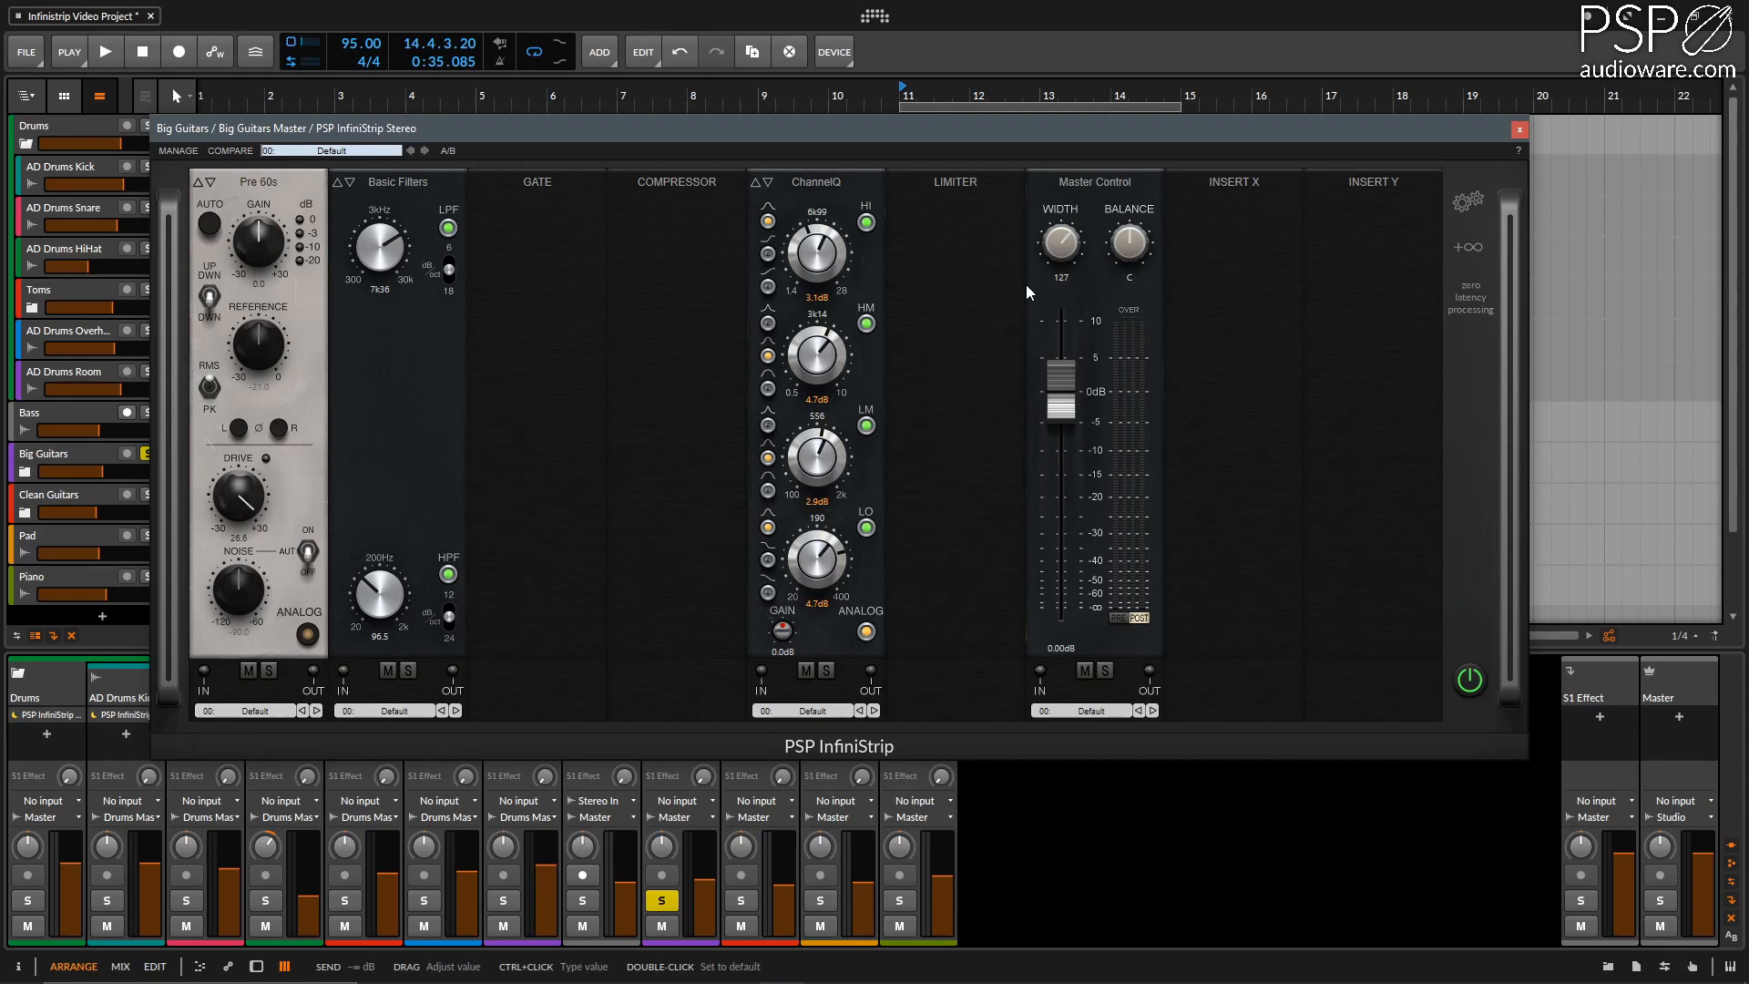
key(space)
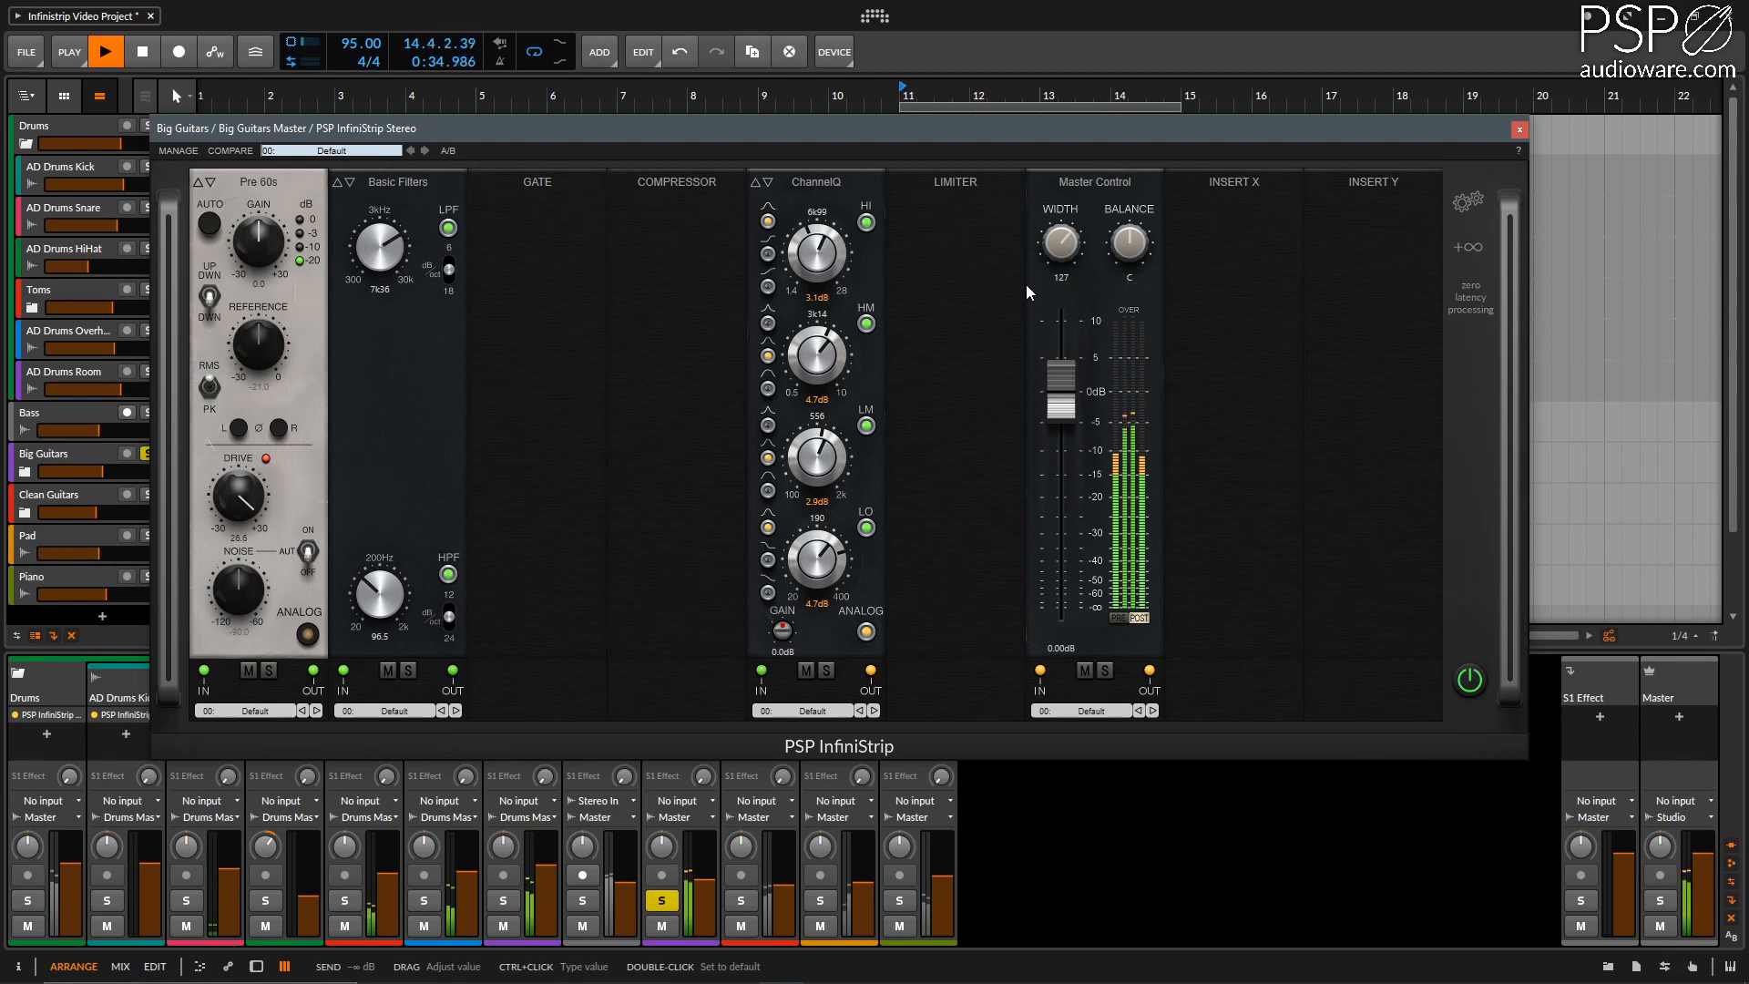
key(space)
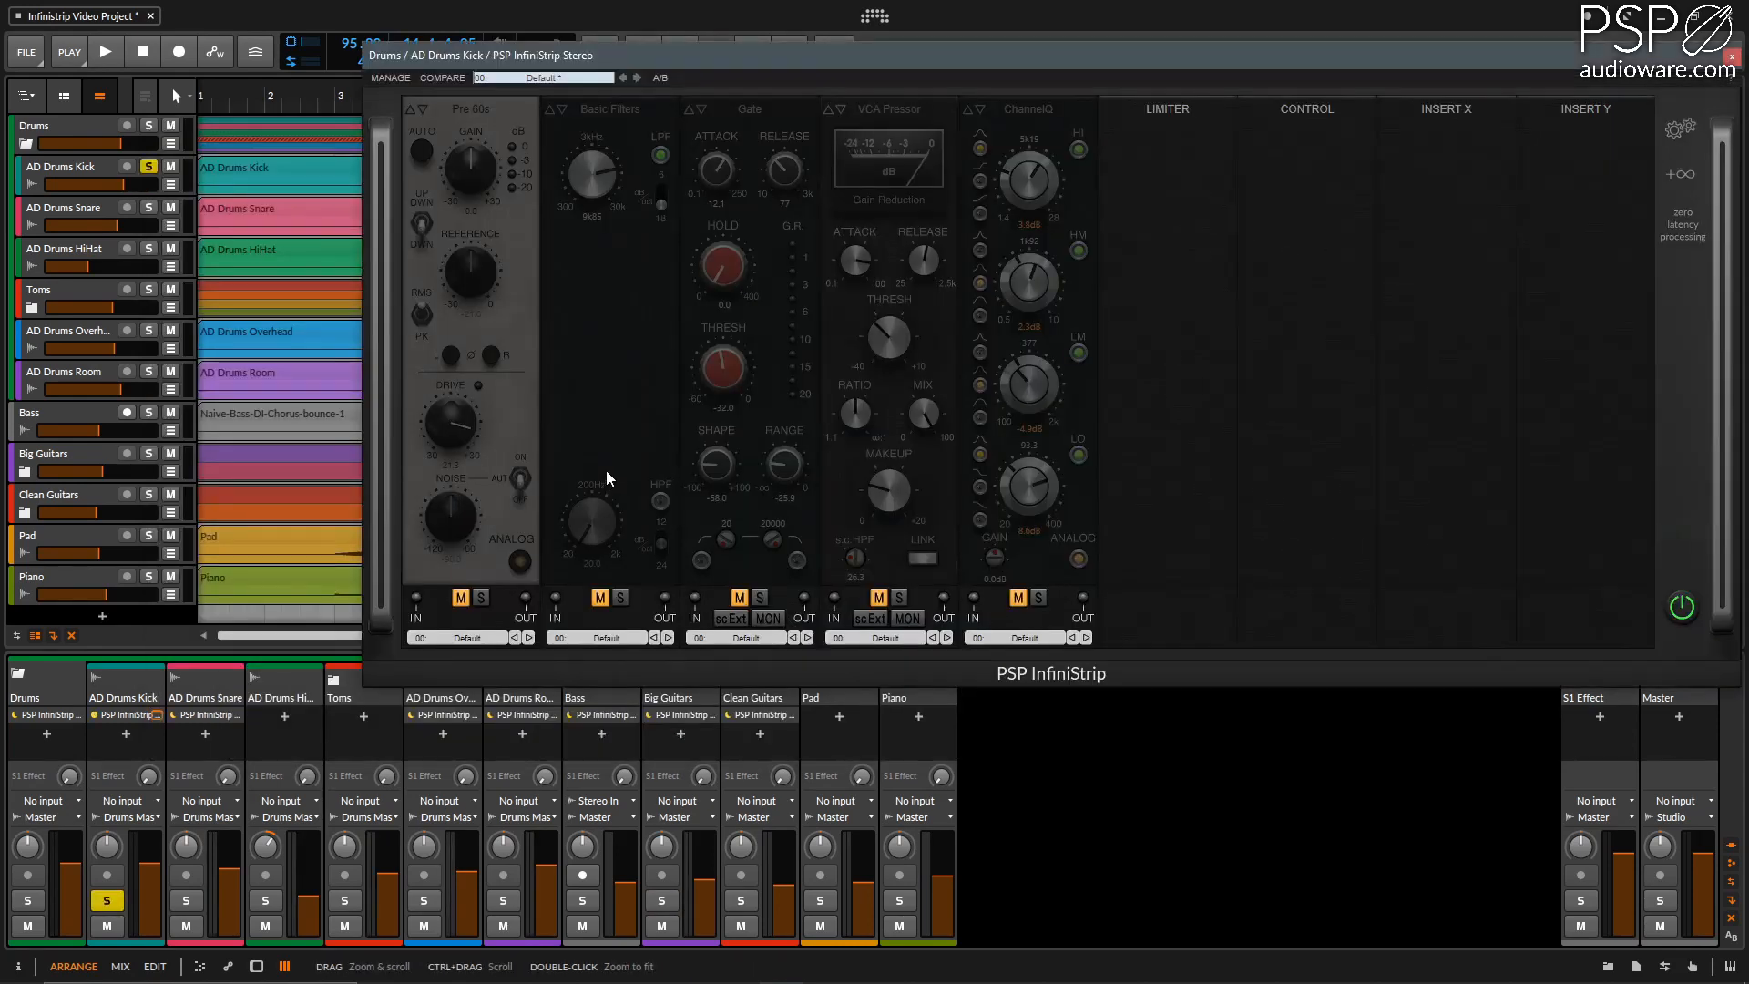
Play the soloed AD Drums Kick with every module muted, and again with its Pre 60s module unmuted.
key(space)
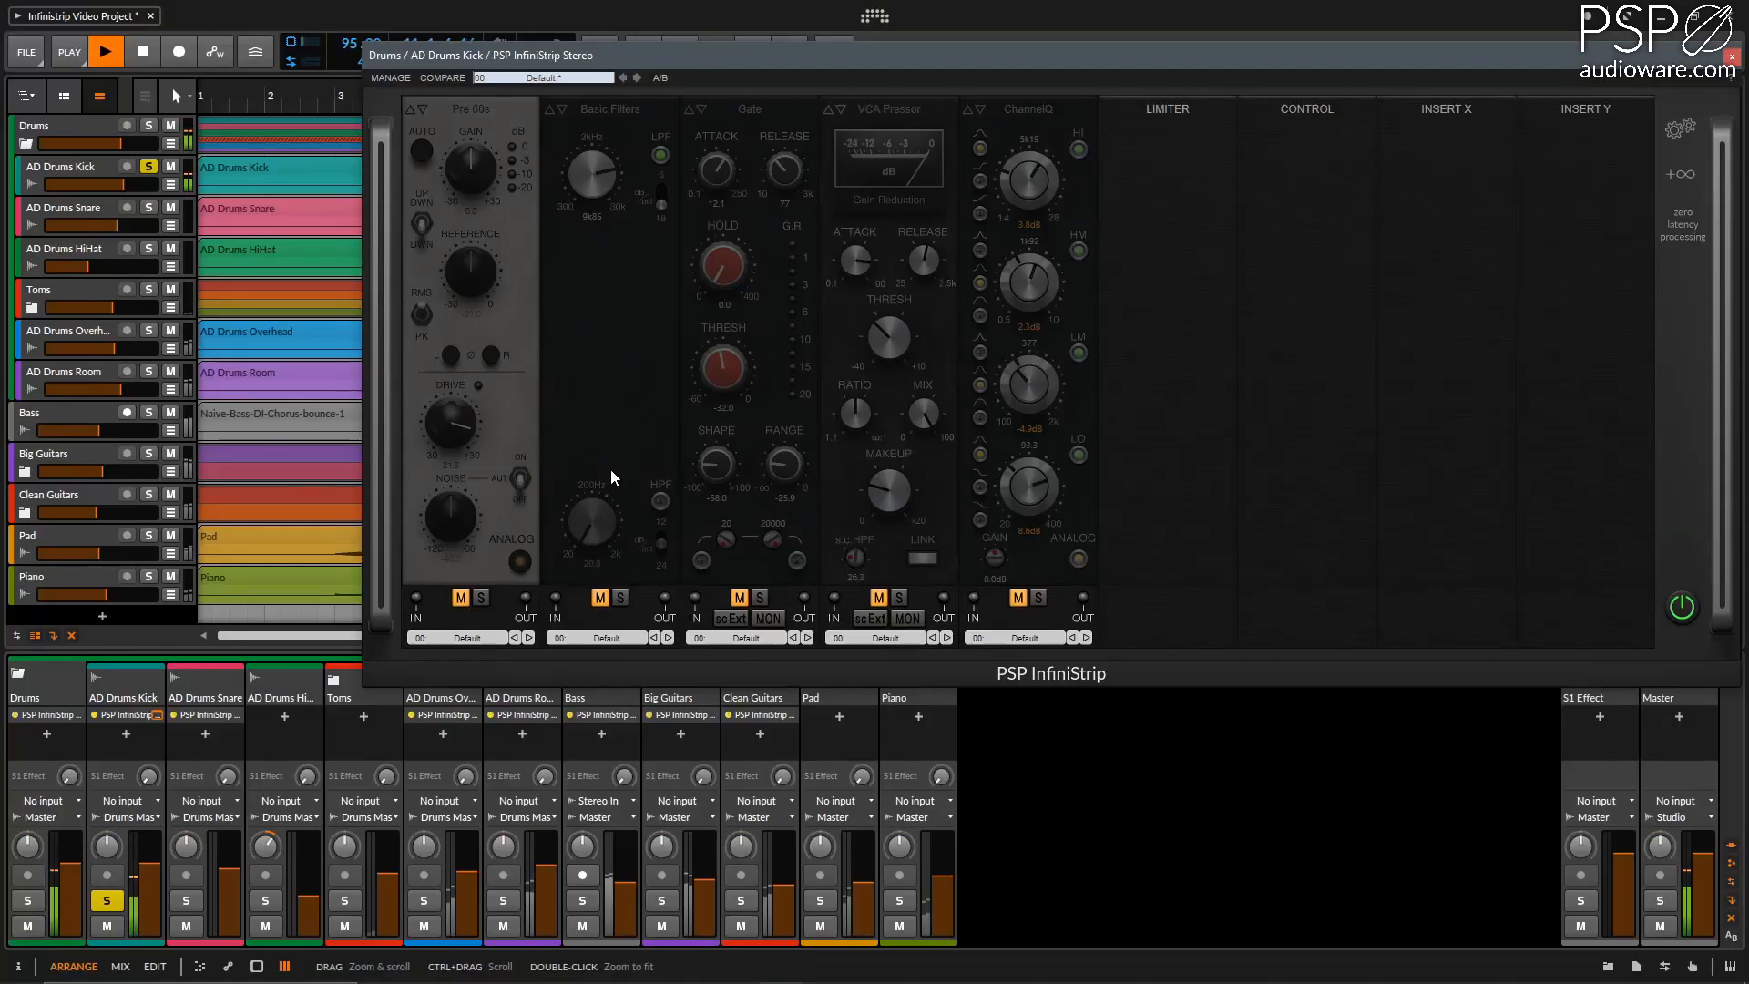
key(space)
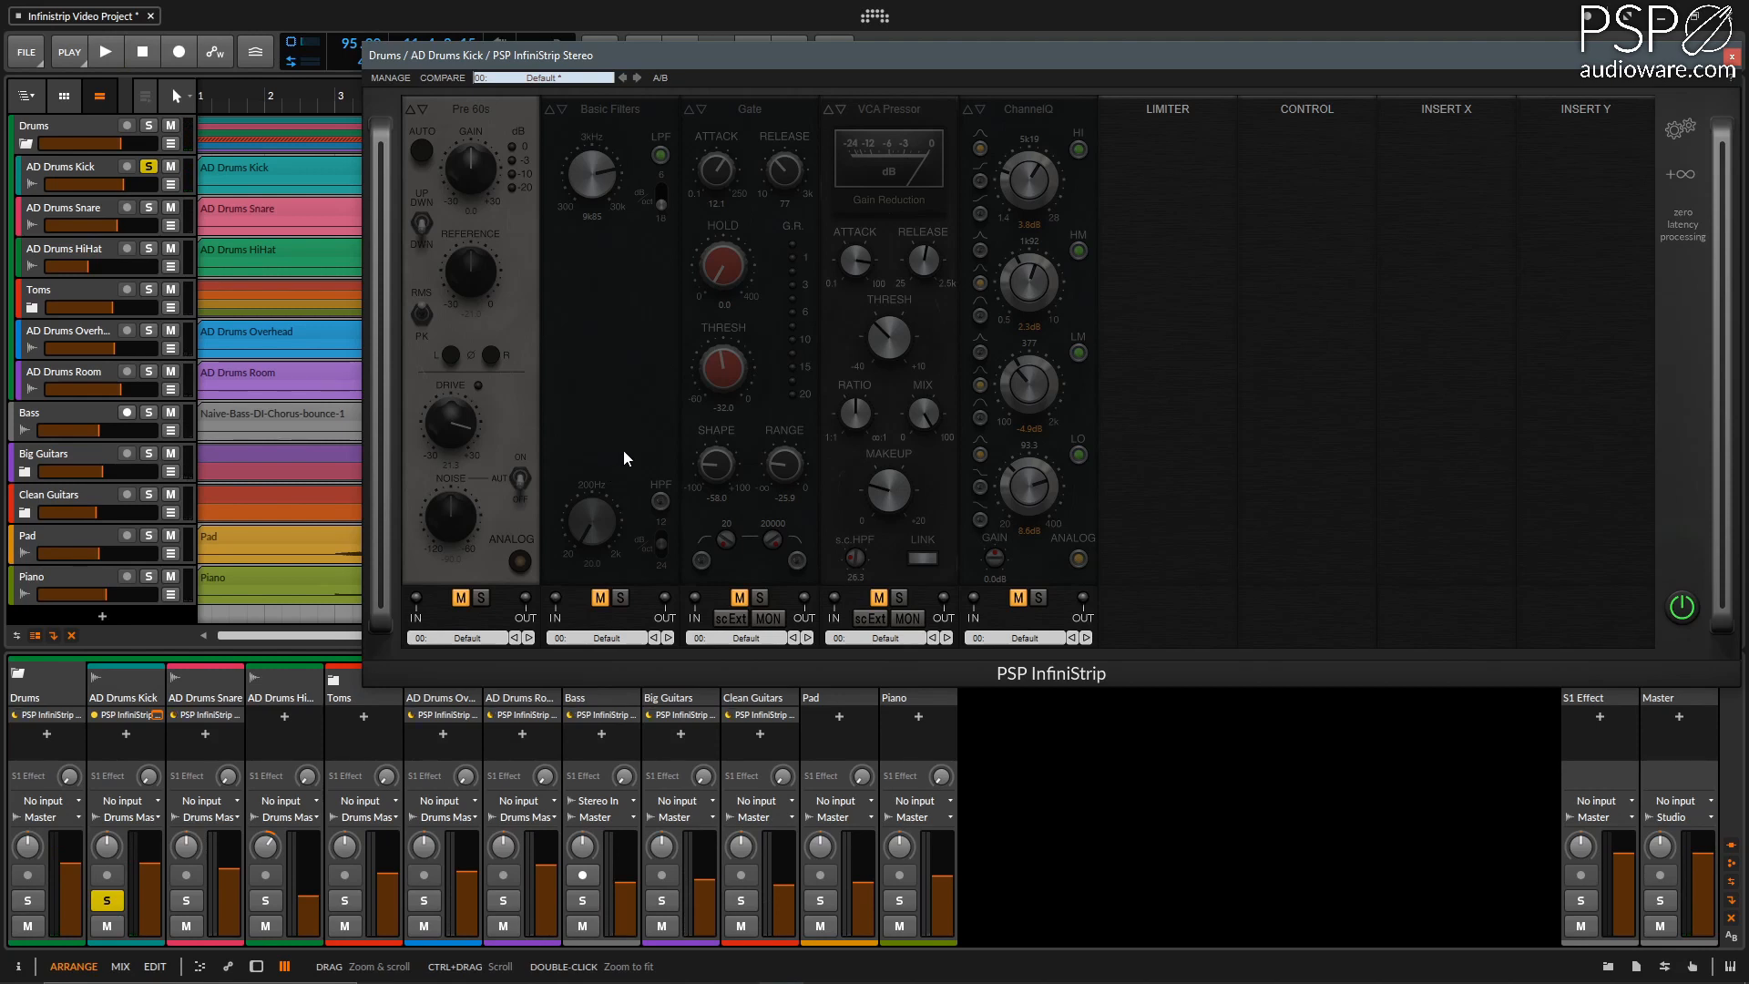
click(461, 596)
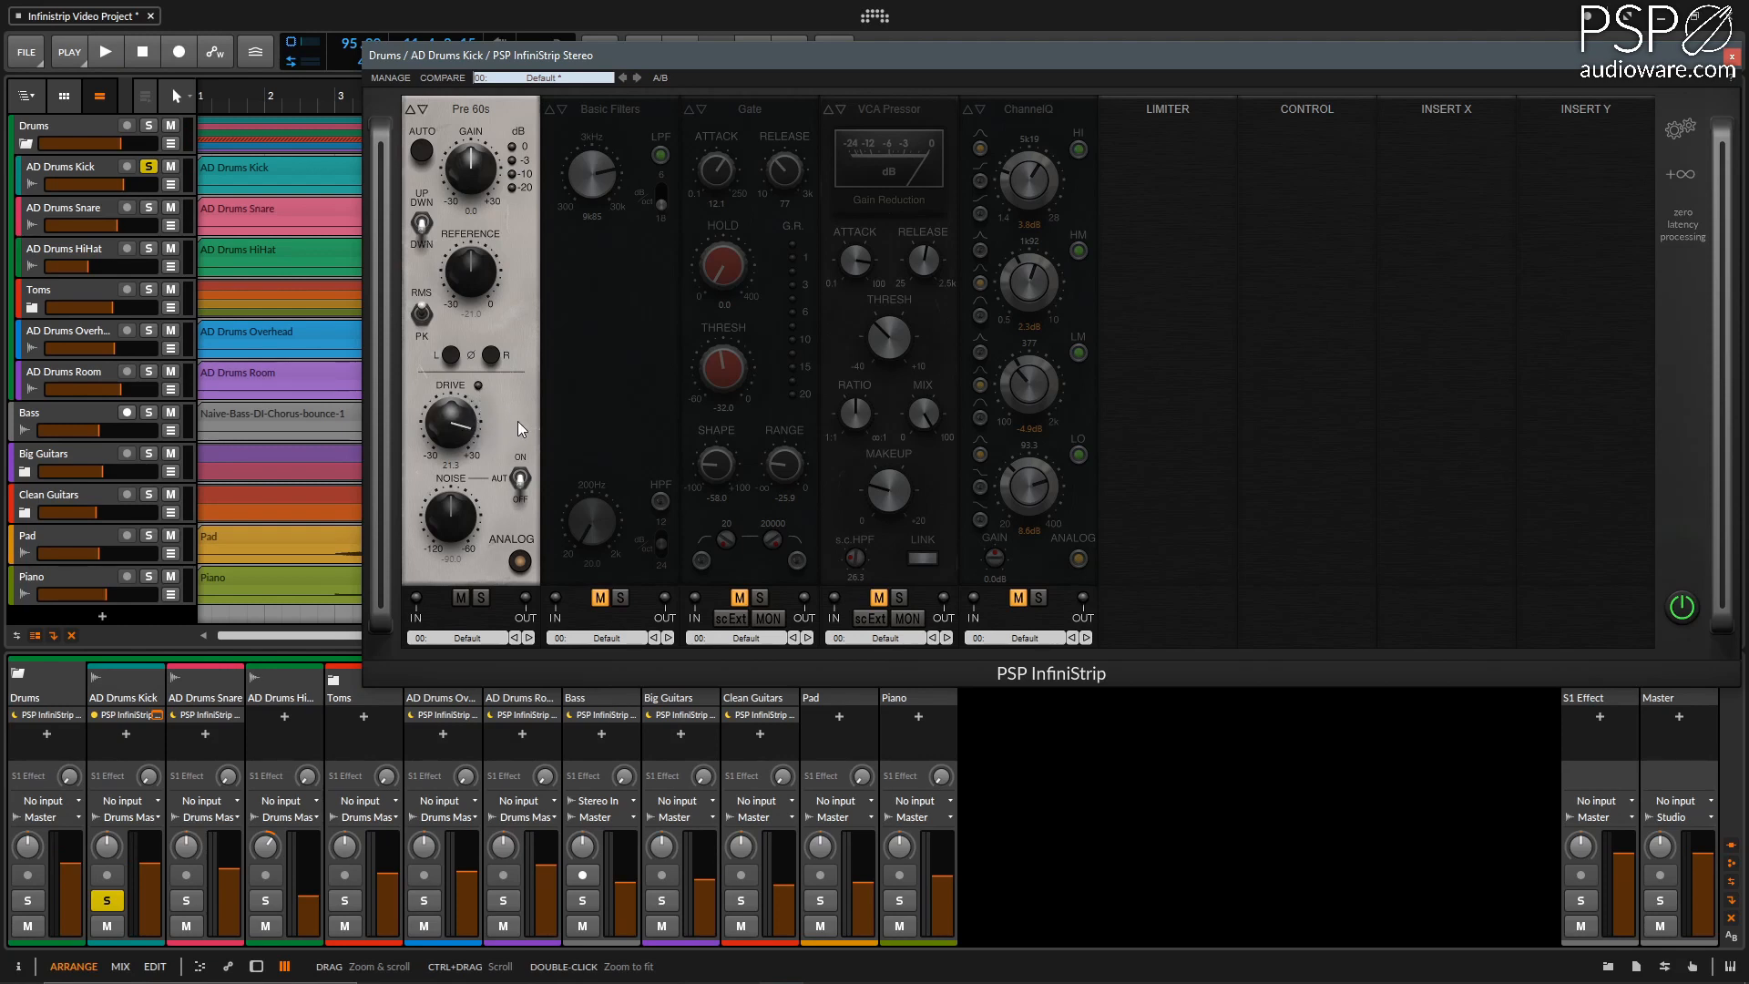
key(space)
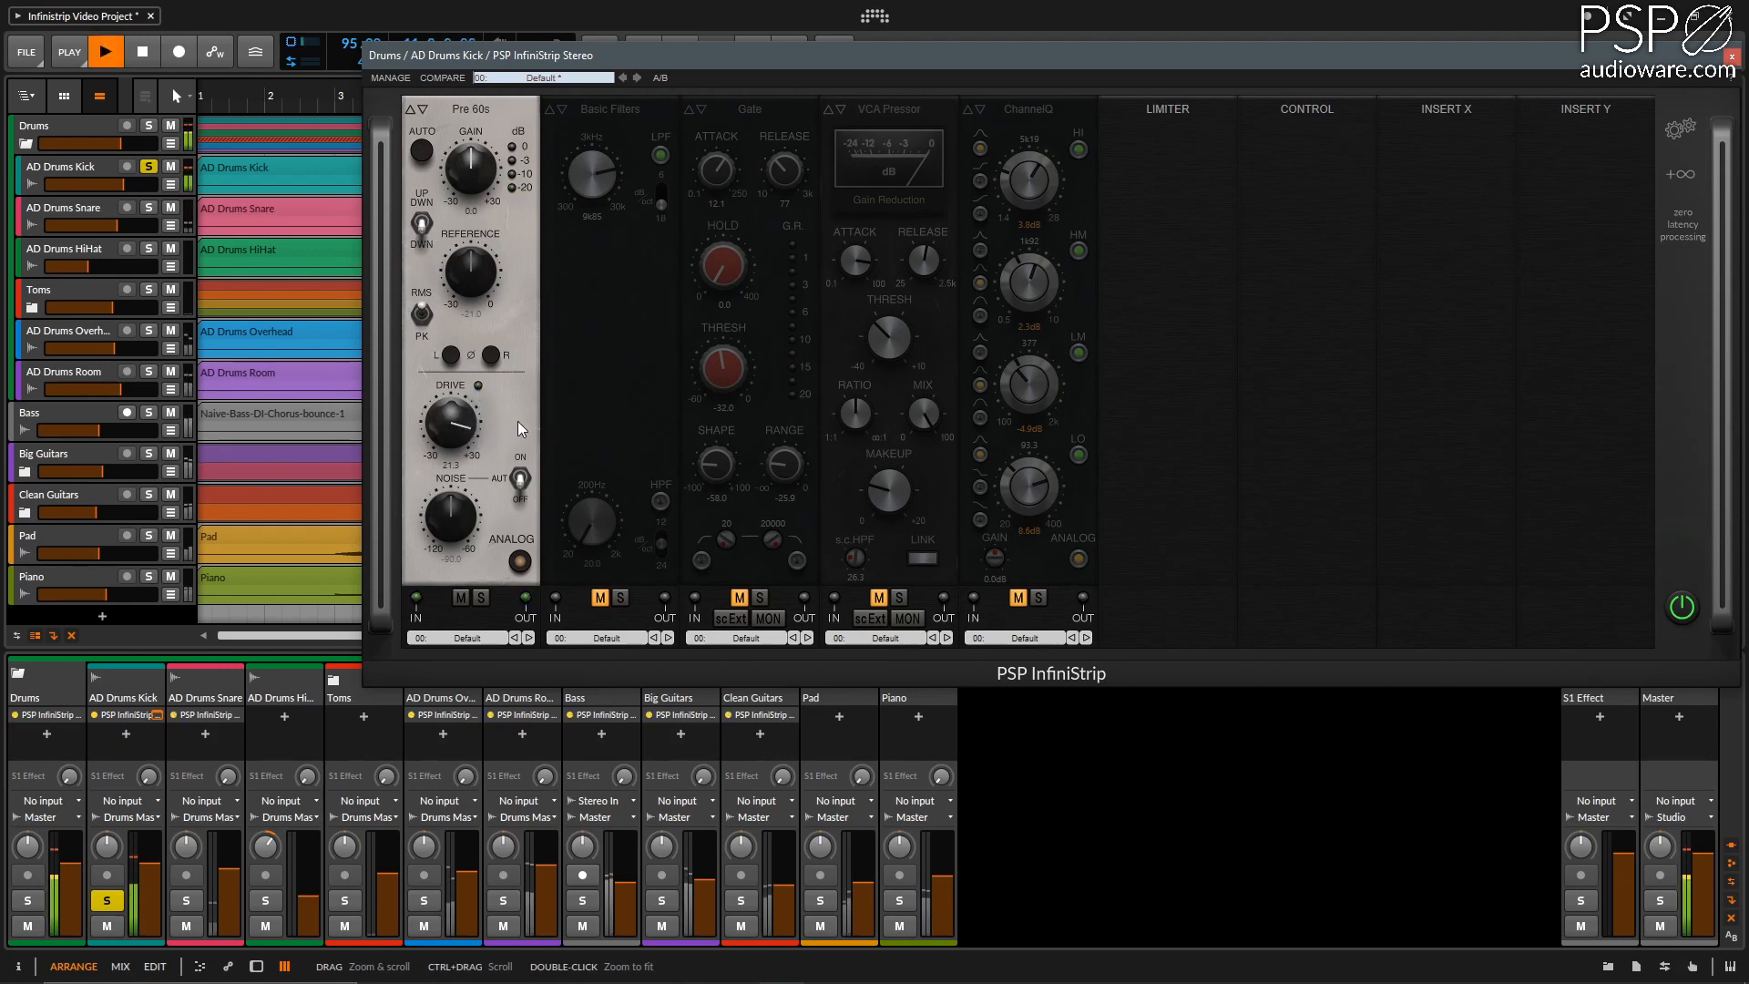
key(space)
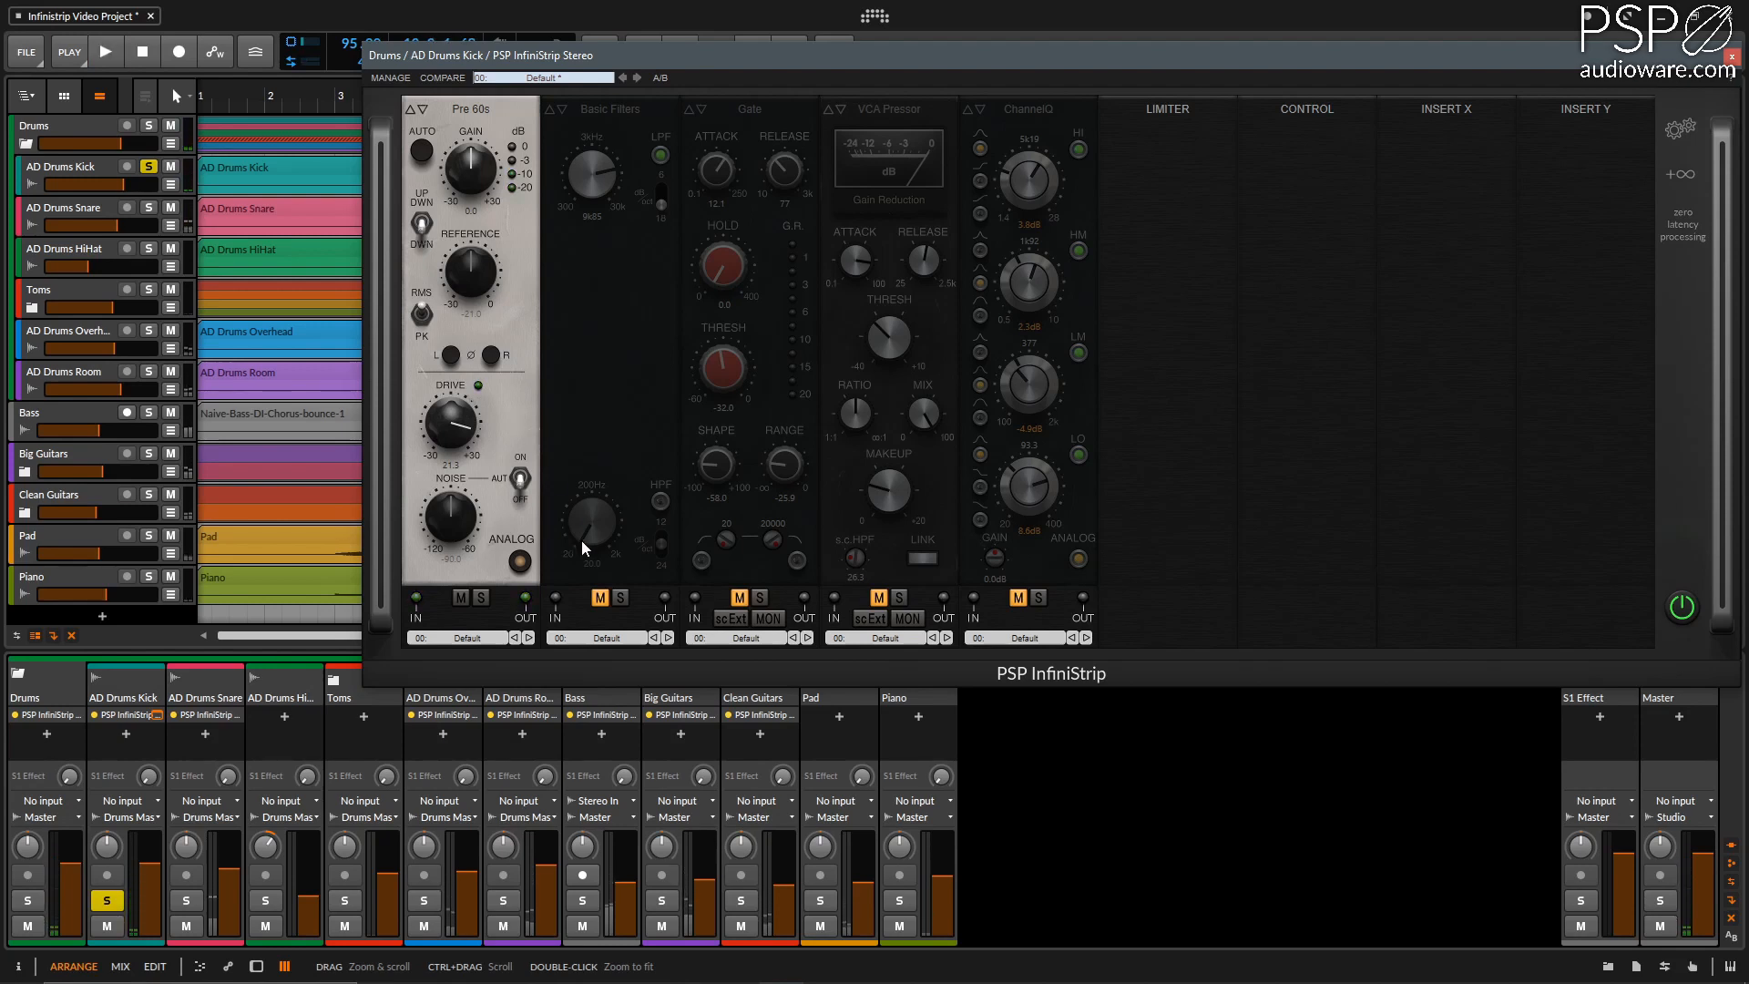
Unmute the AD Drums Kick's Basic Filters and VCA Pressor modules one at a time, playing the track with each addition.
click(599, 597)
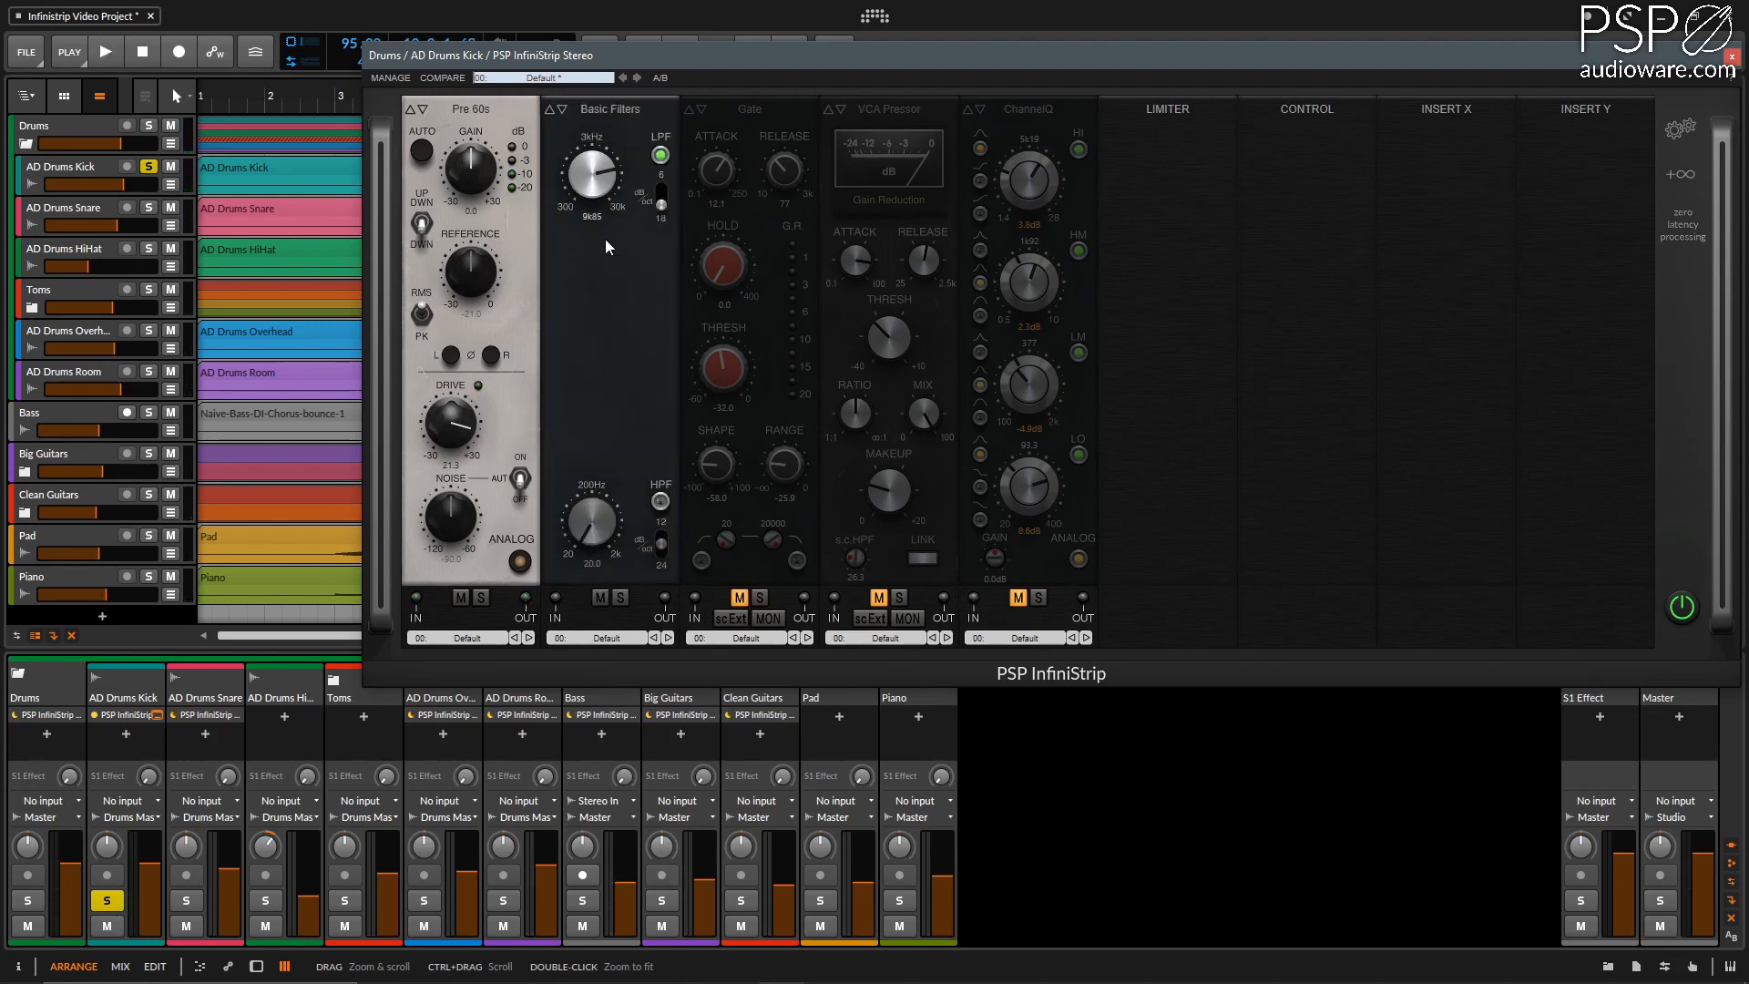
key(space)
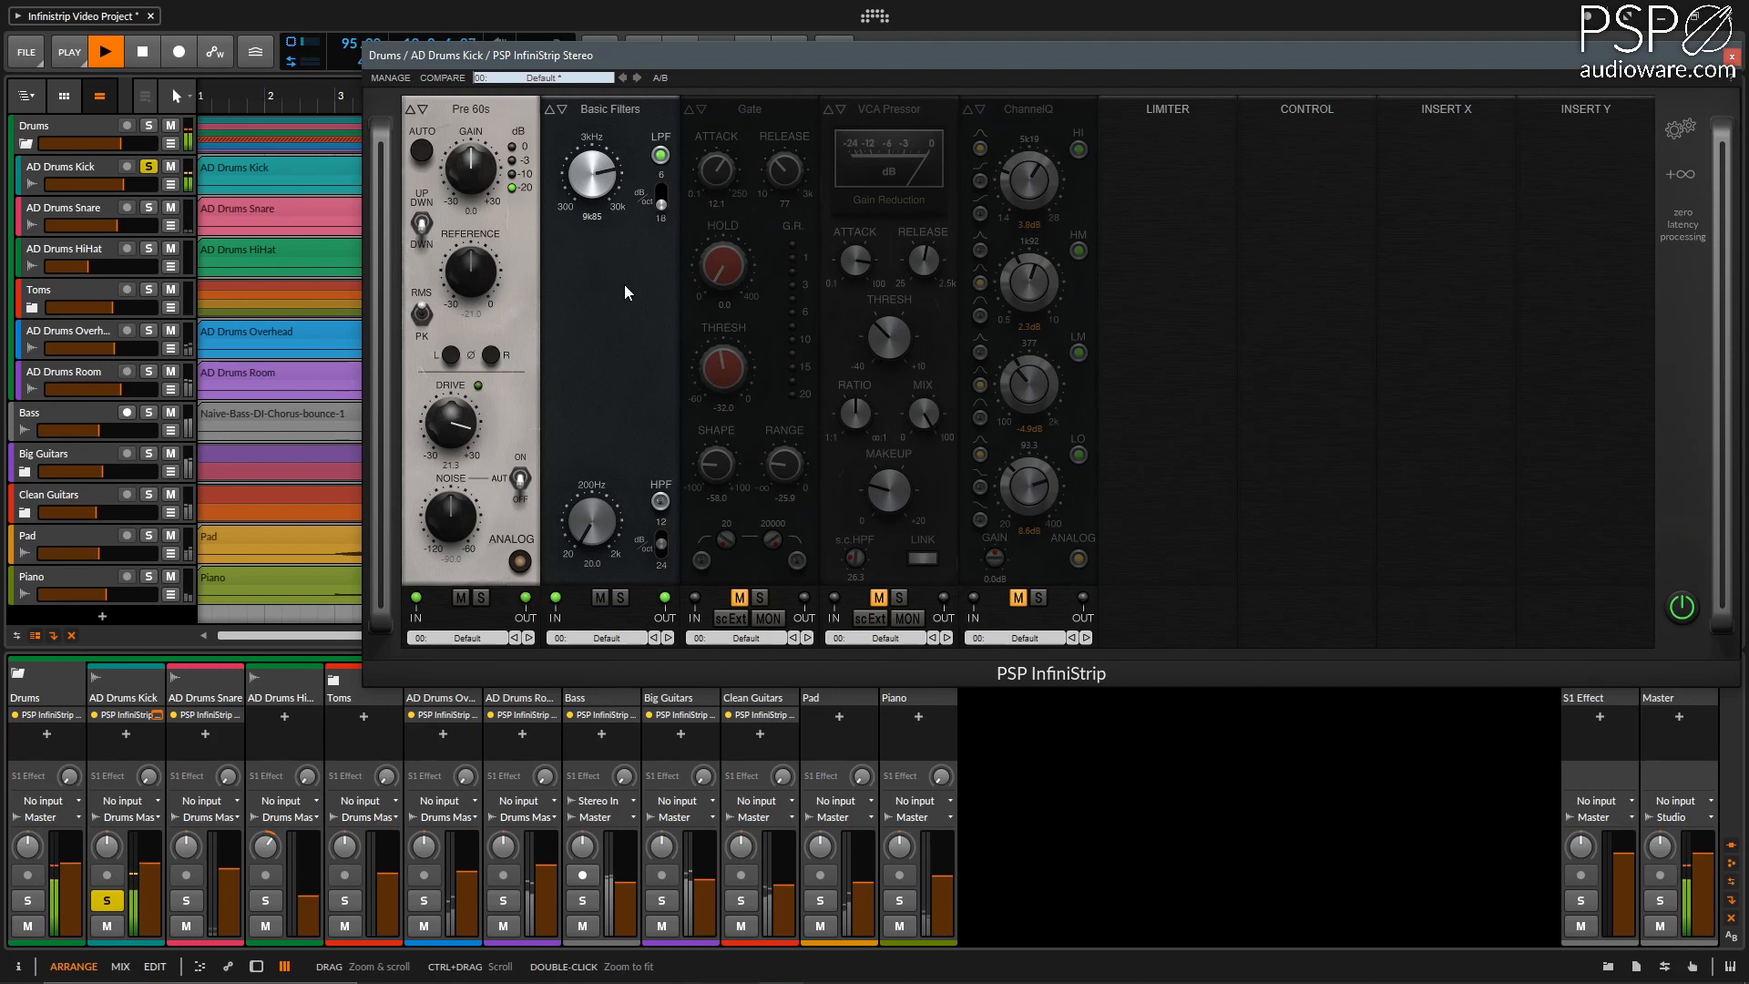
key(space)
click(878, 598)
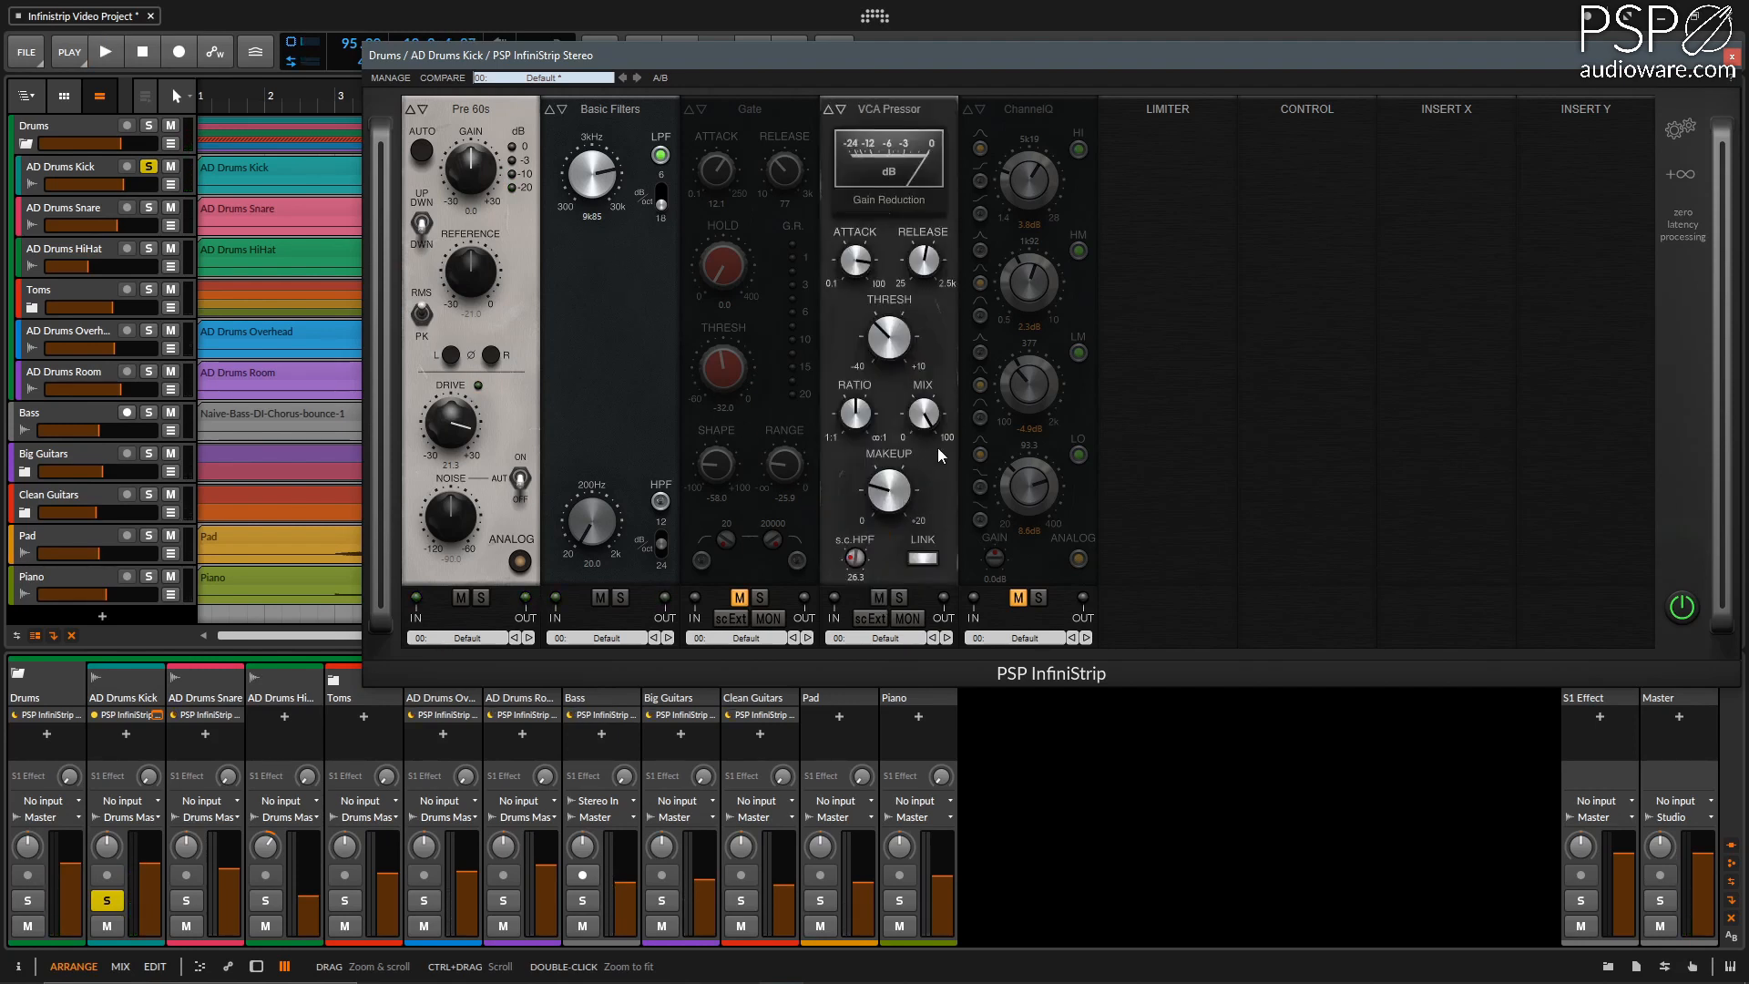
key(space)
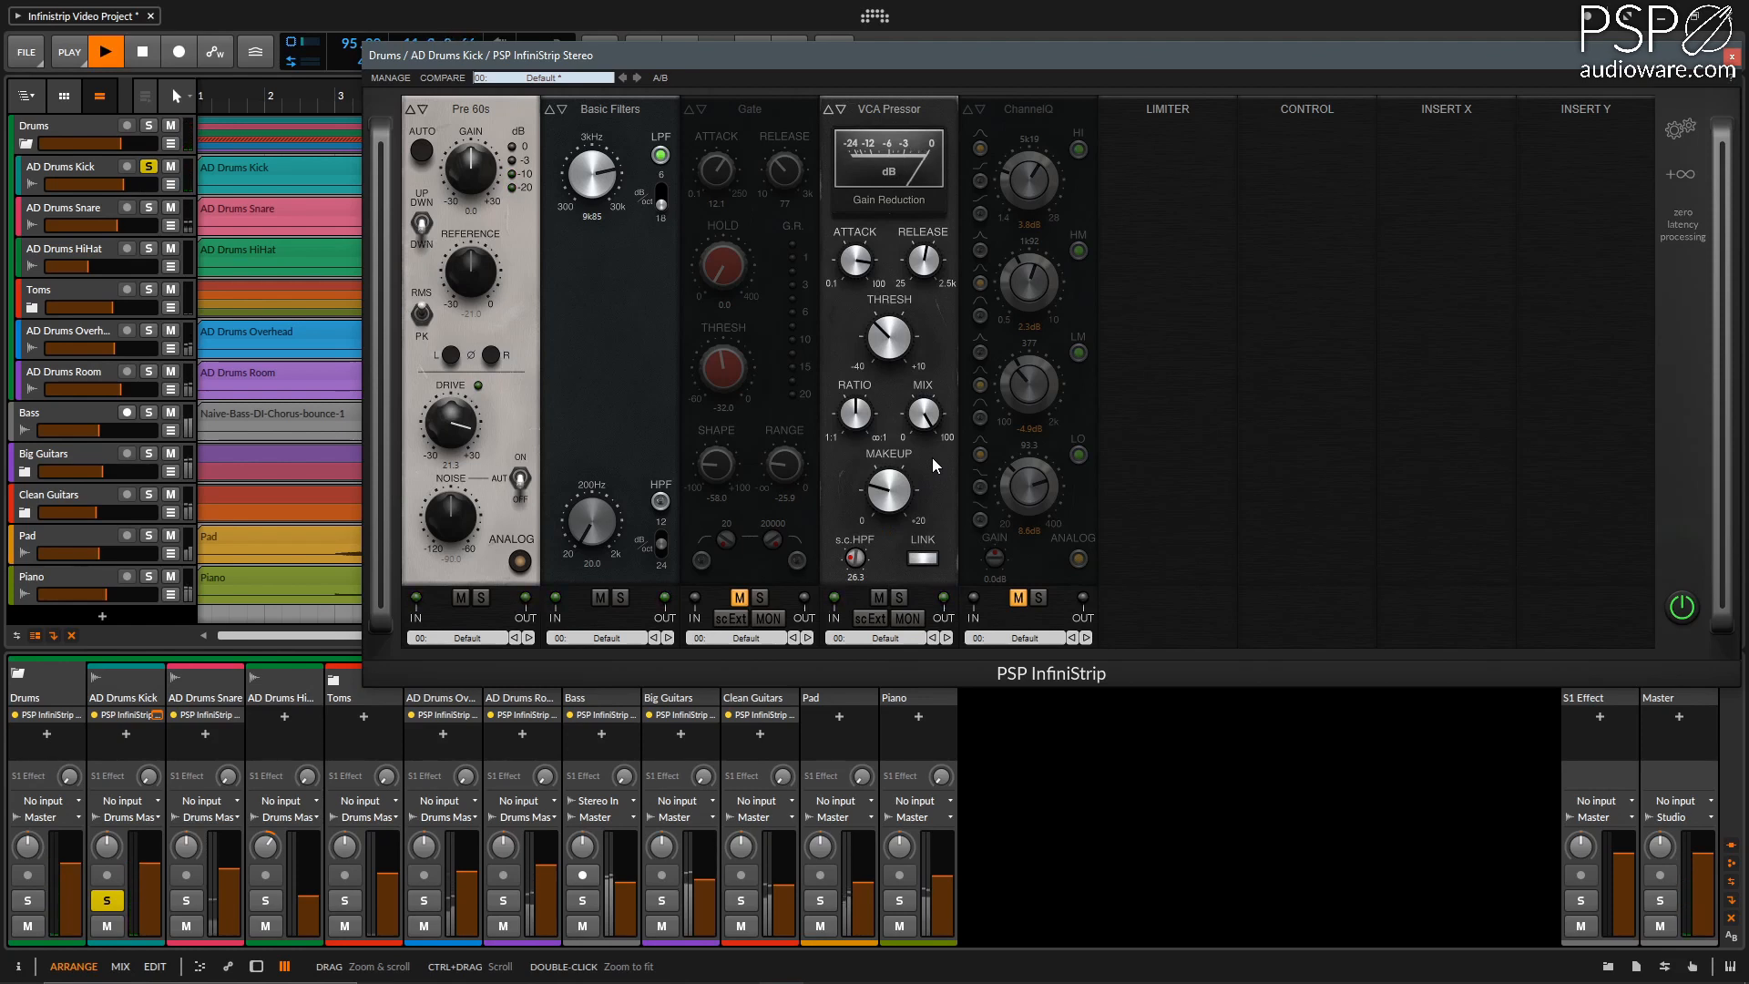
key(space)
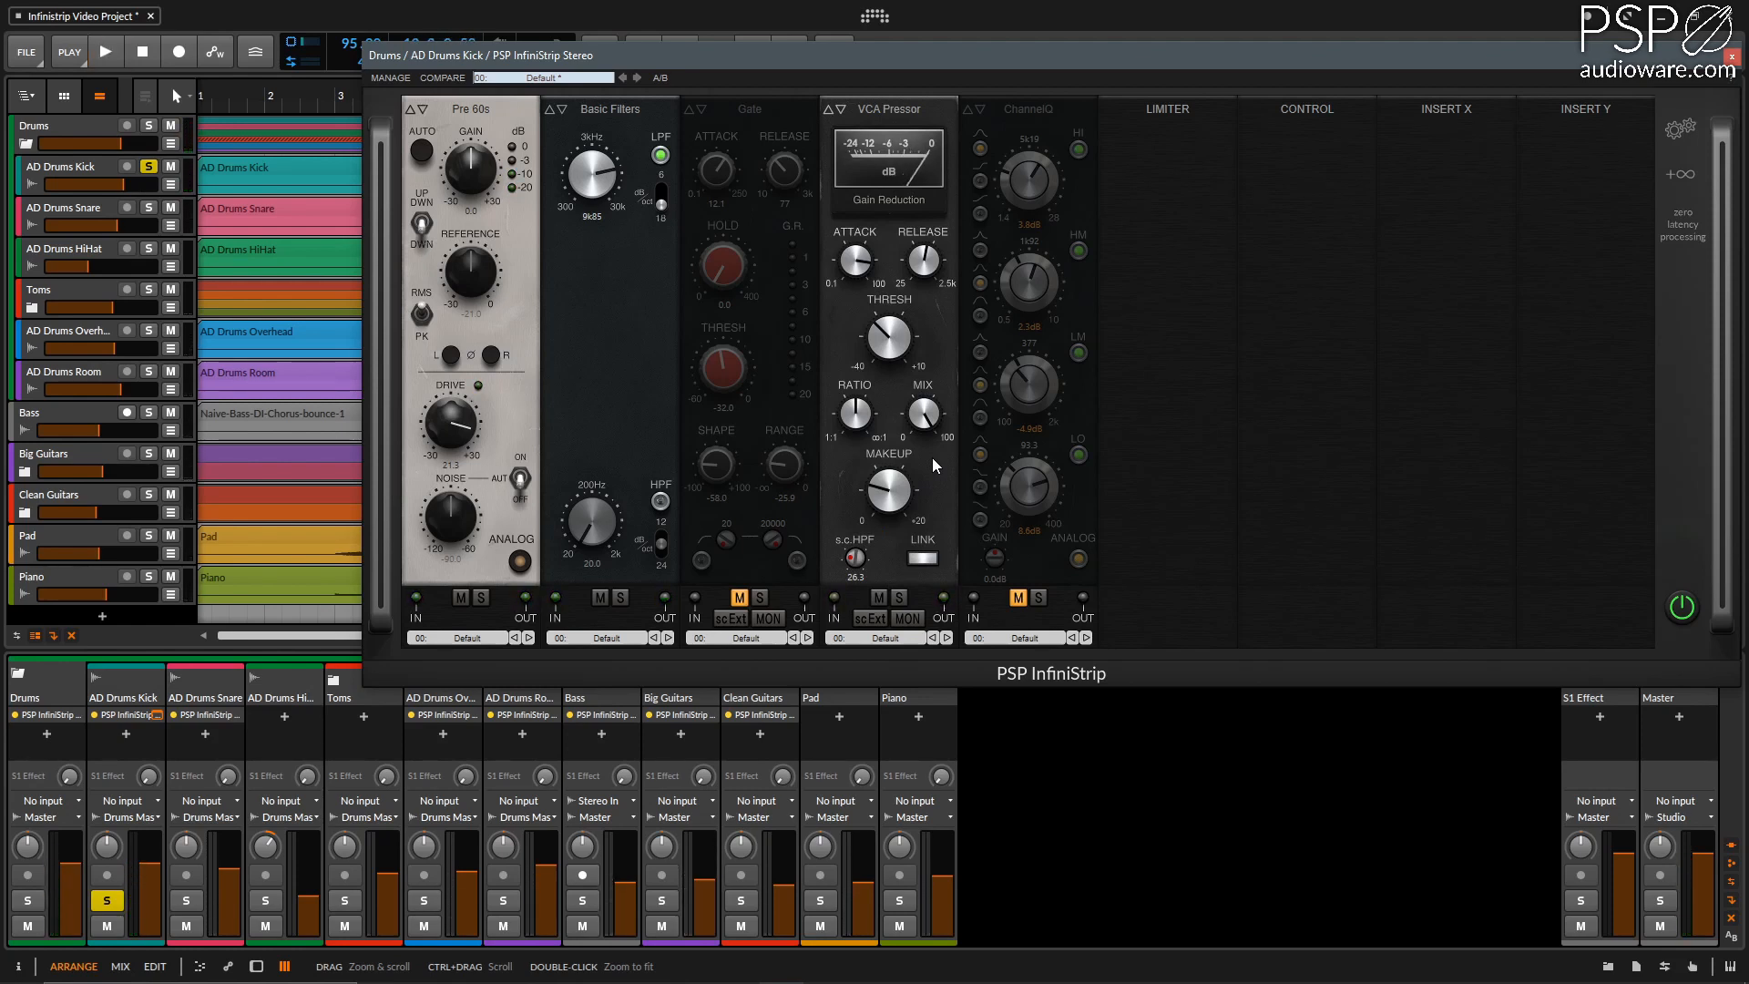
Unmute the kick's ChannelQ and Gate modules one at a time, playing the track after each one.
click(1018, 596)
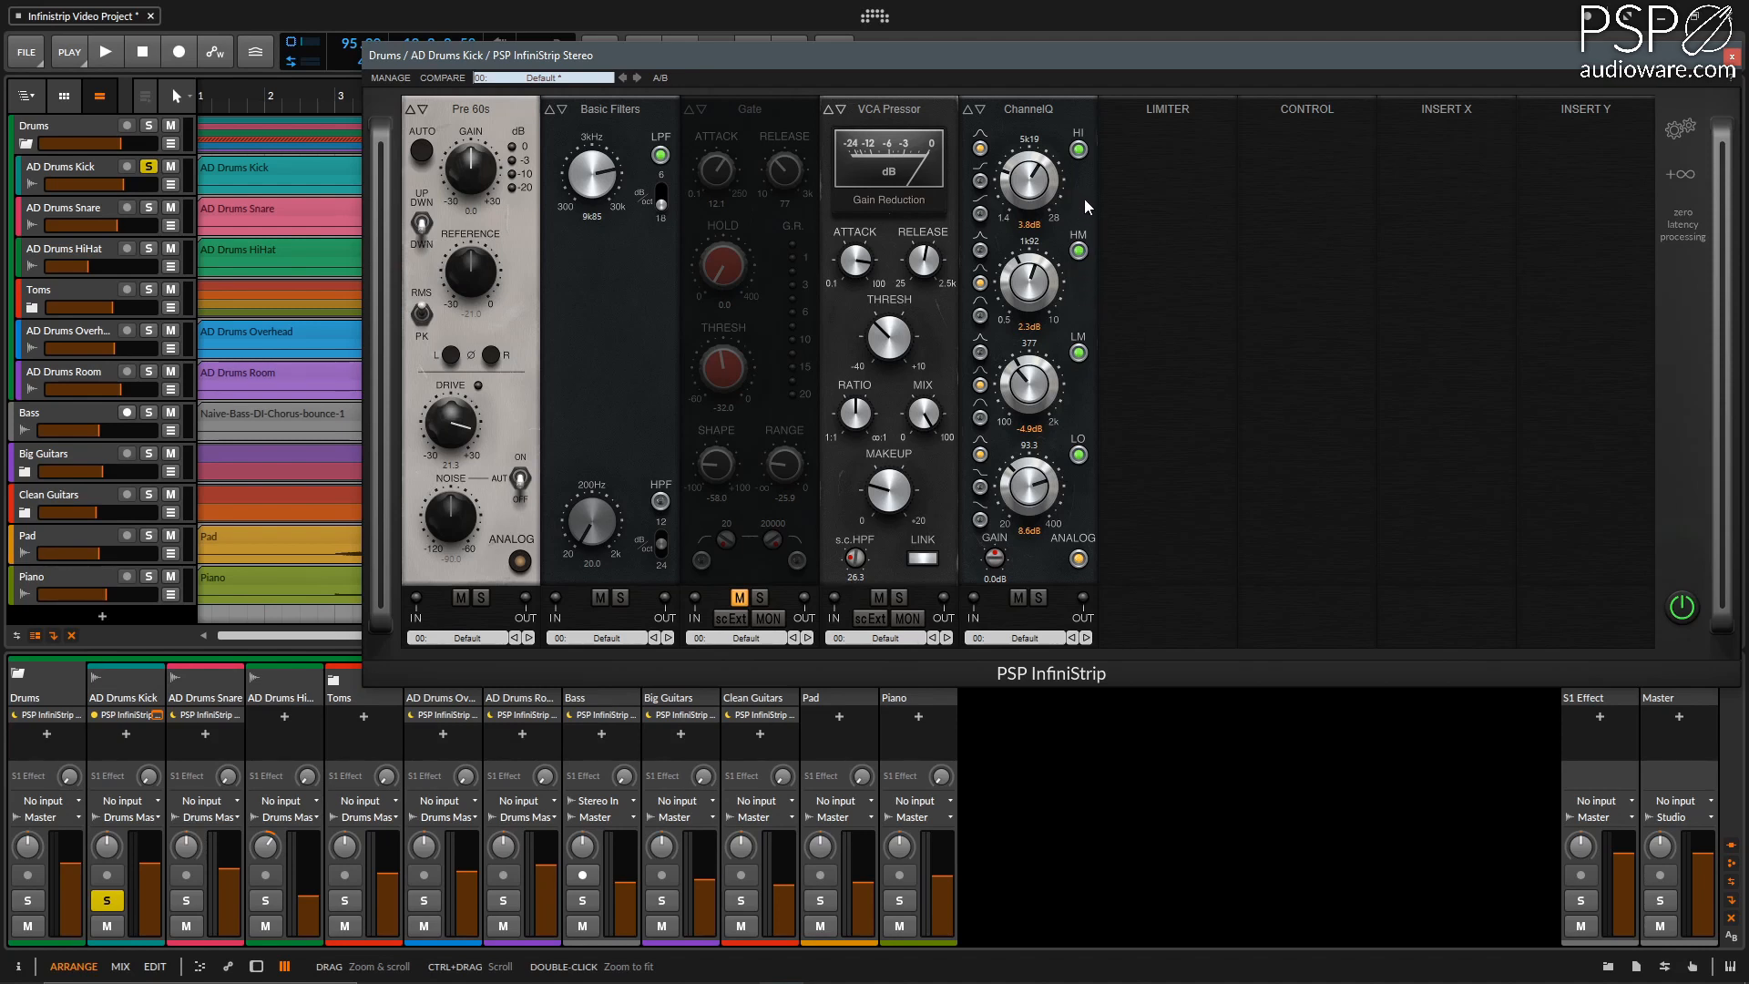
key(space)
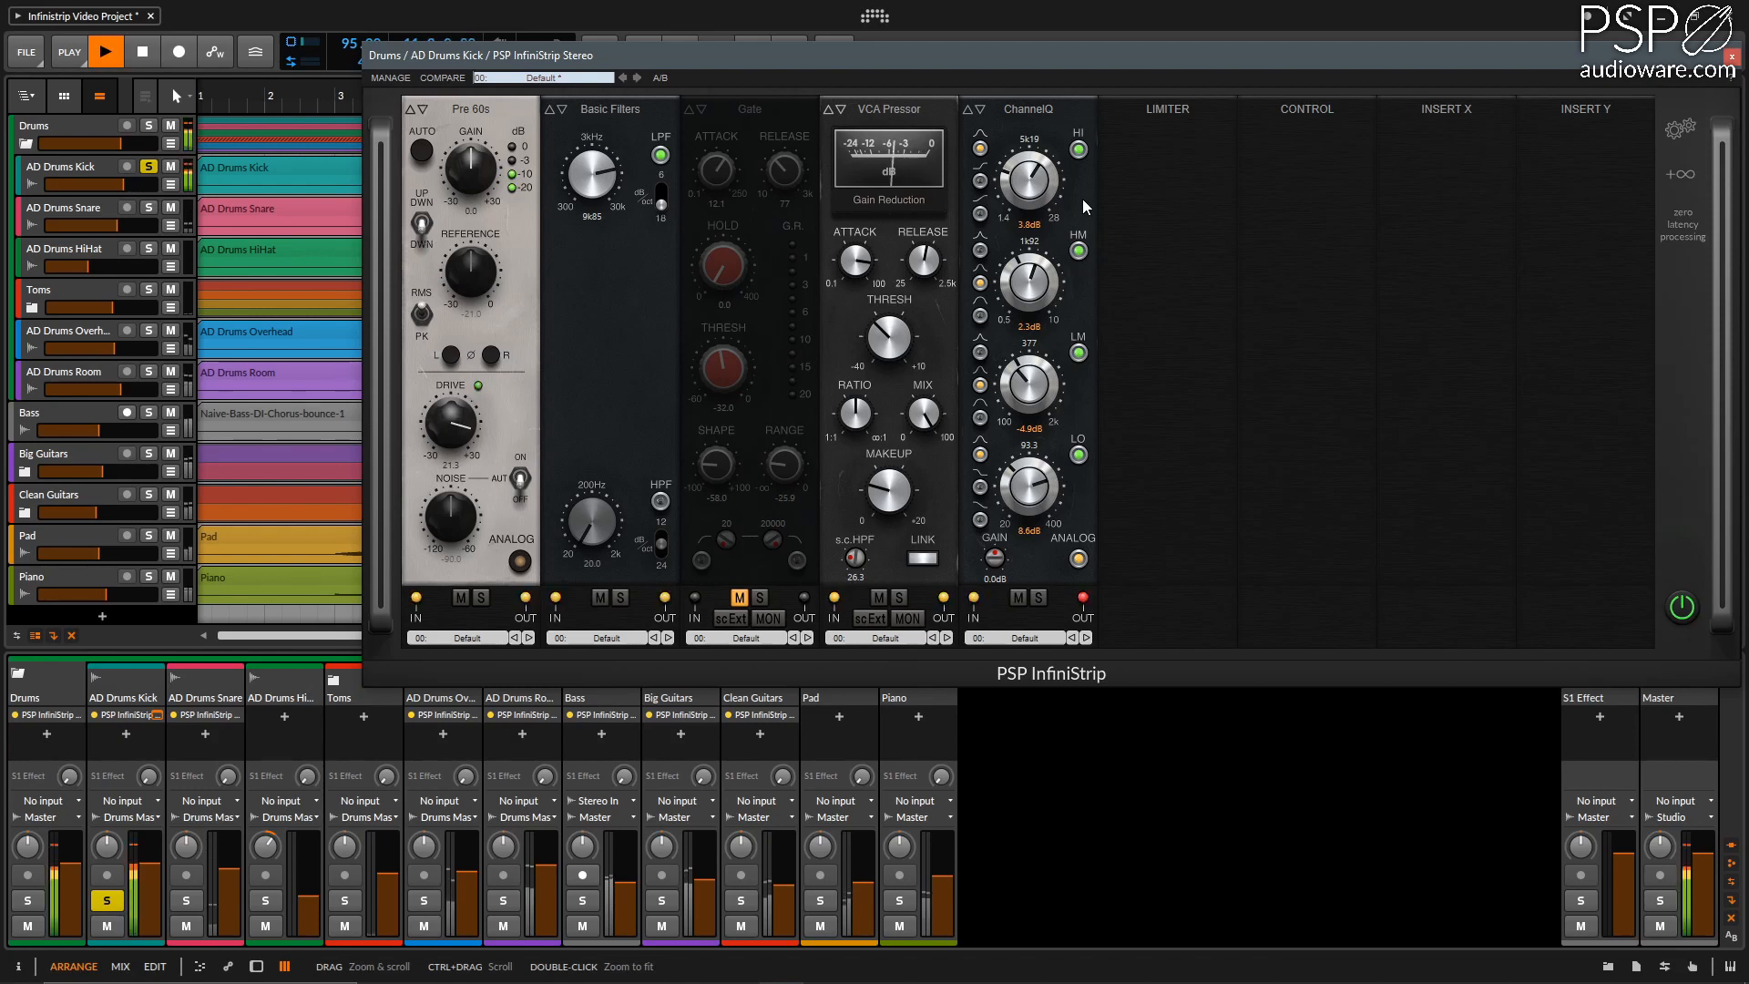
key(space)
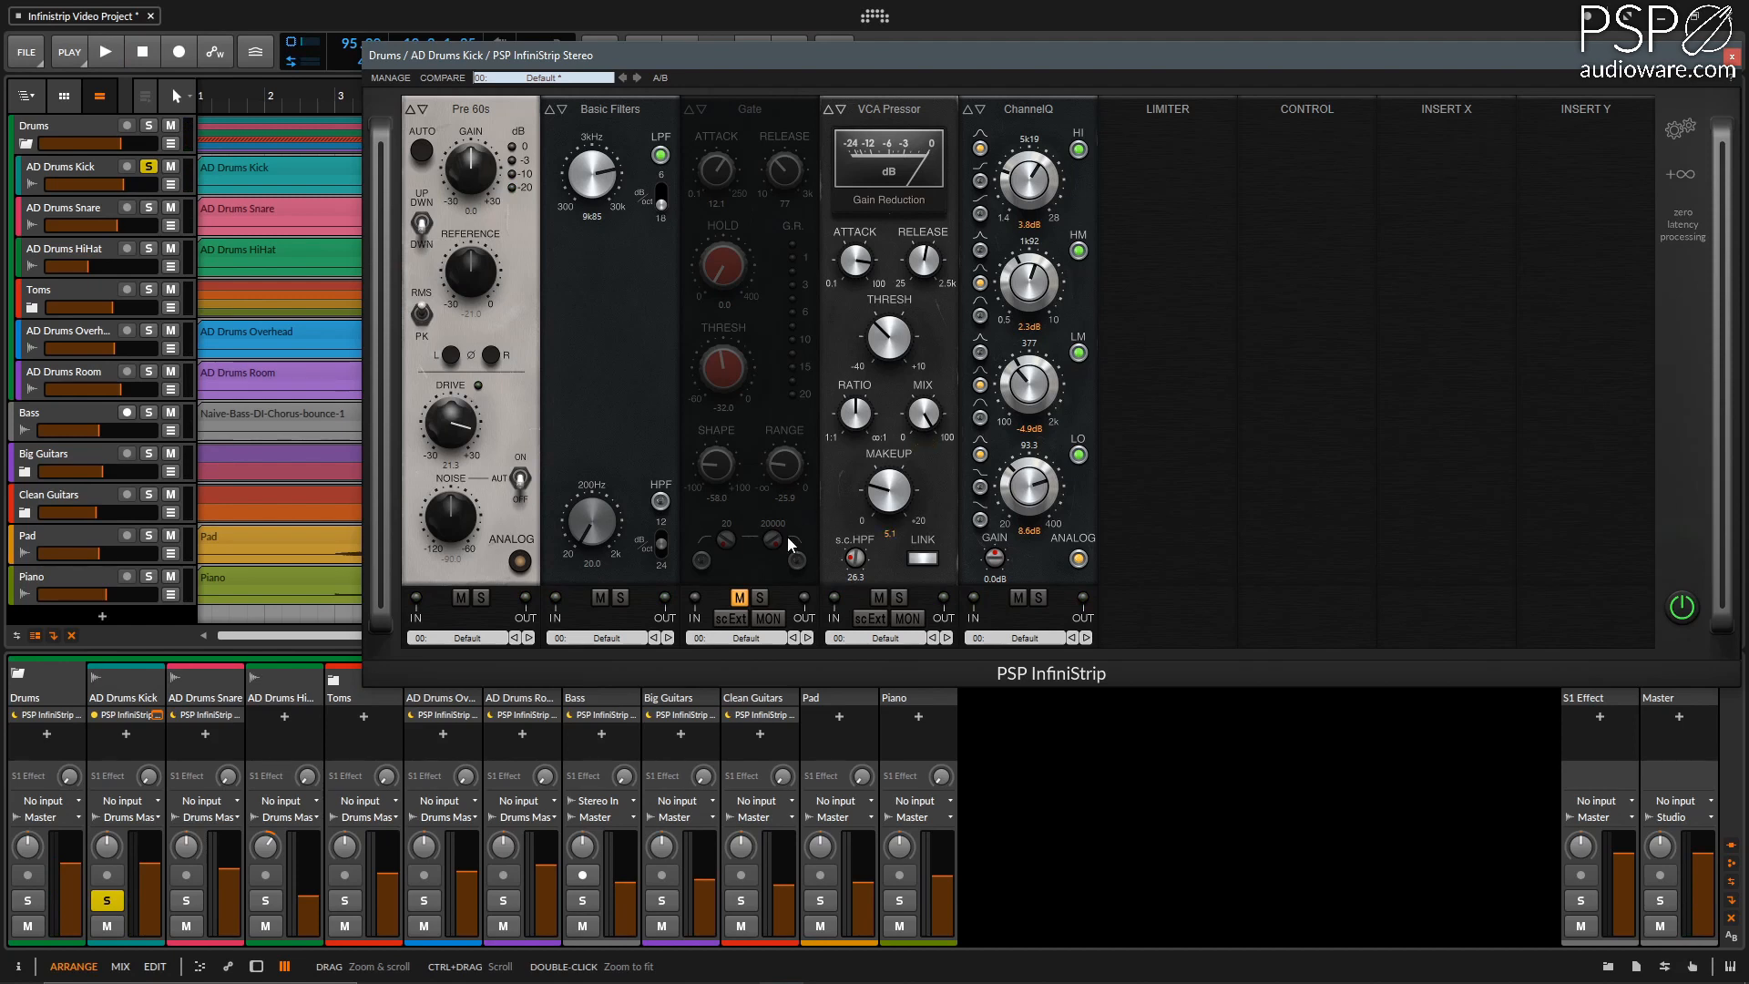
click(741, 596)
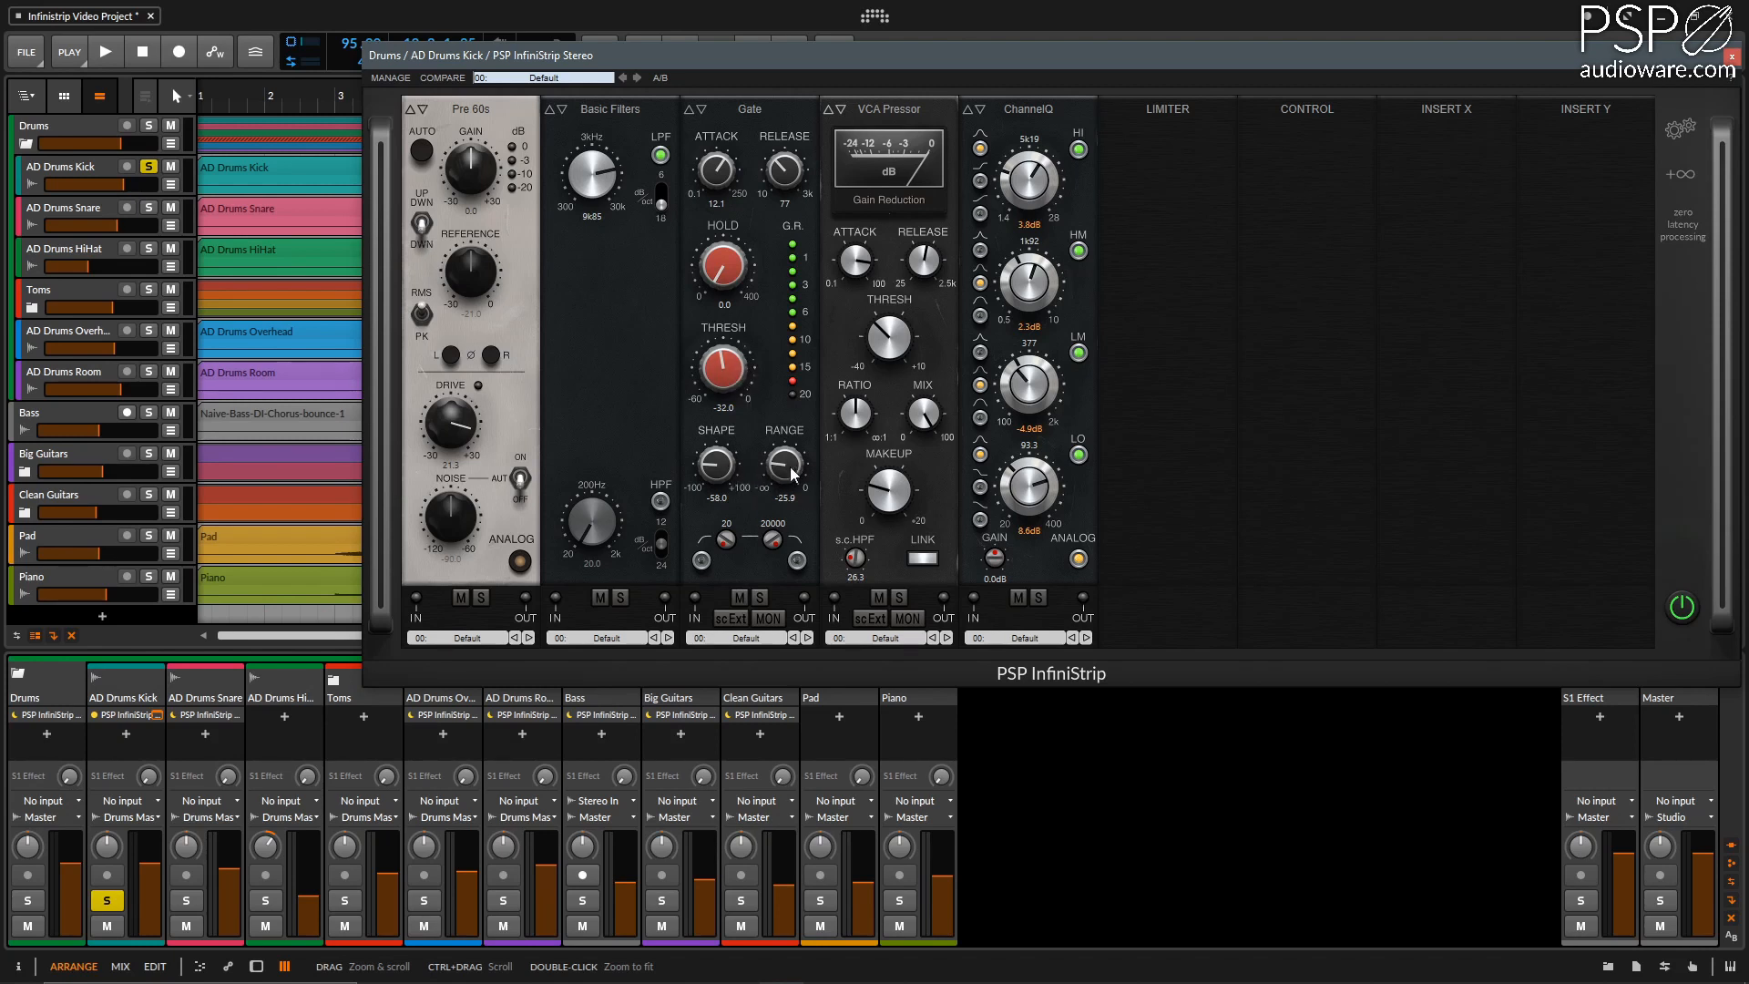
key(space)
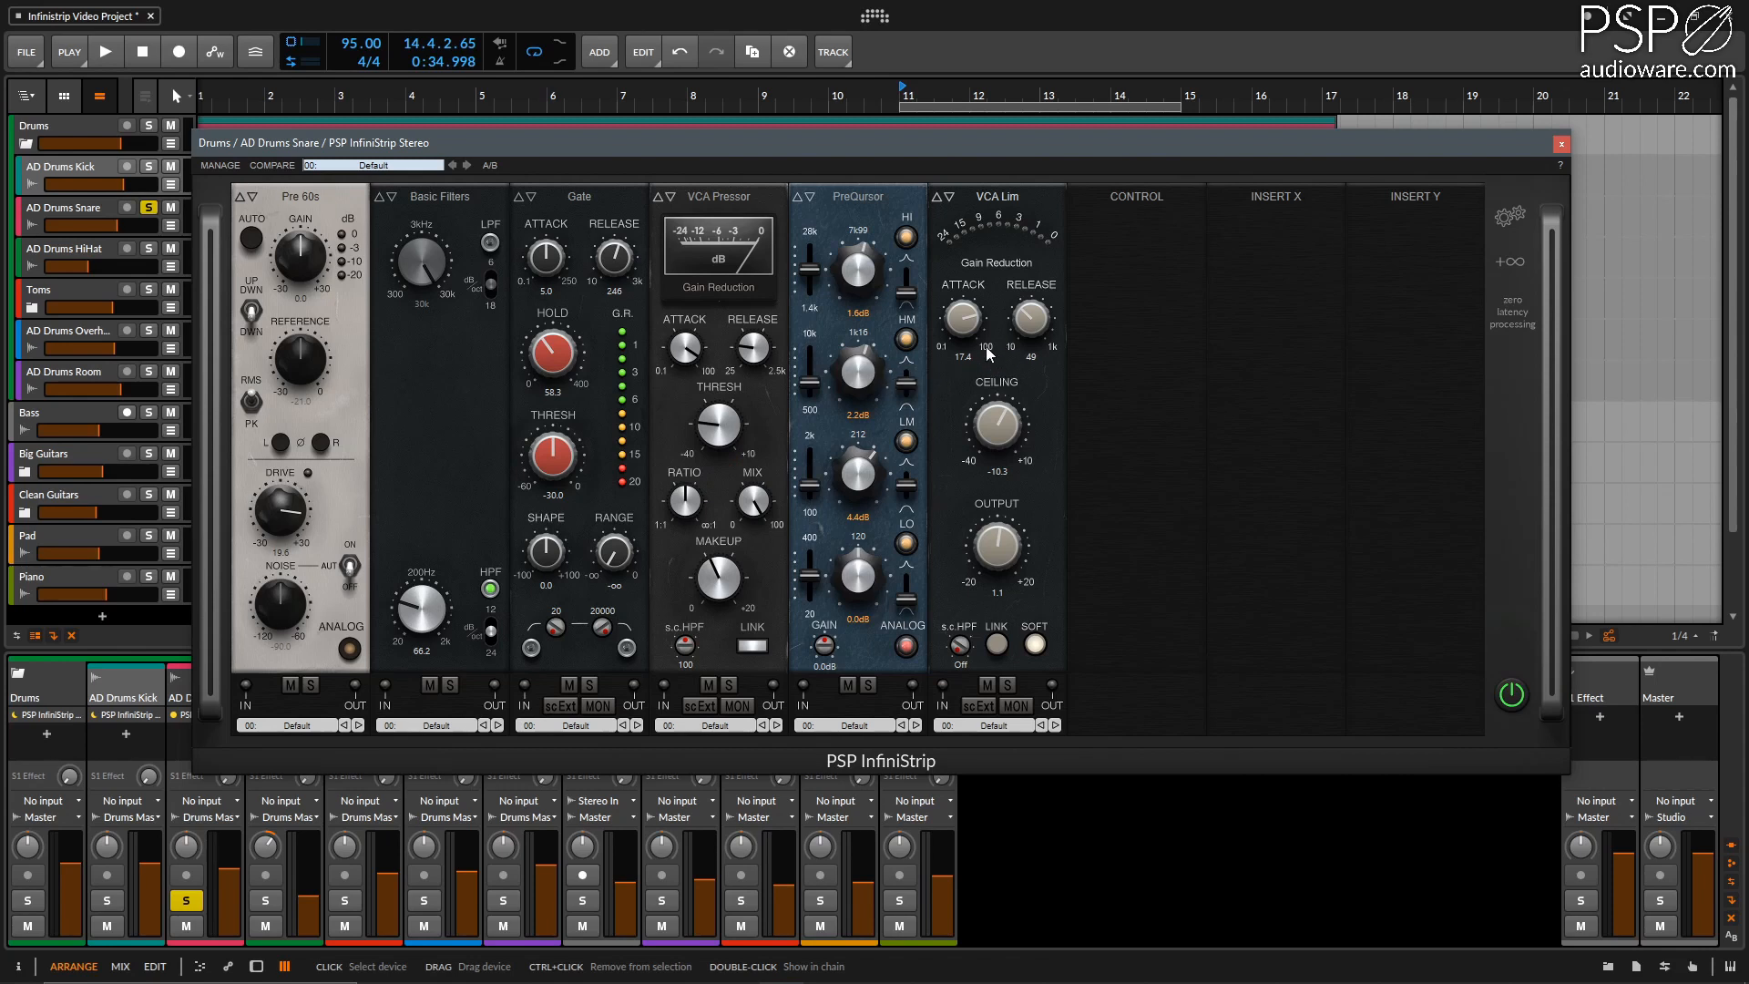
Play the soloed AD Drums Snare with its Gate module muted, and again with the Gate active.
click(569, 684)
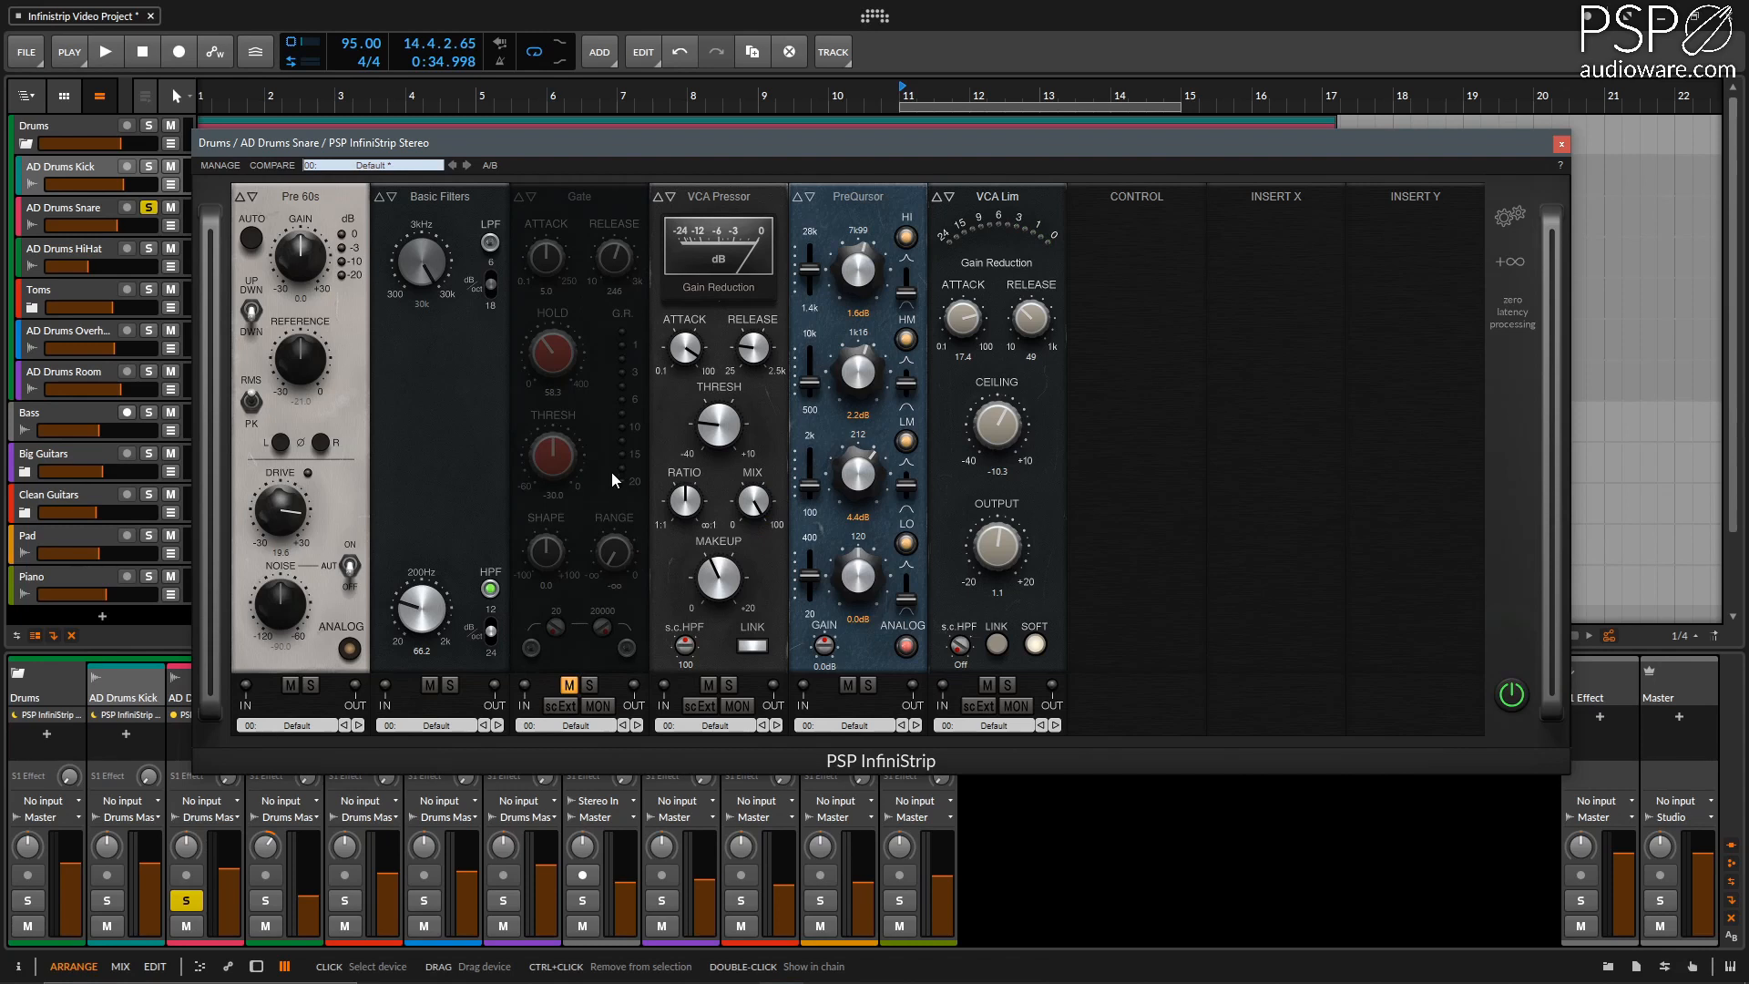
key(space)
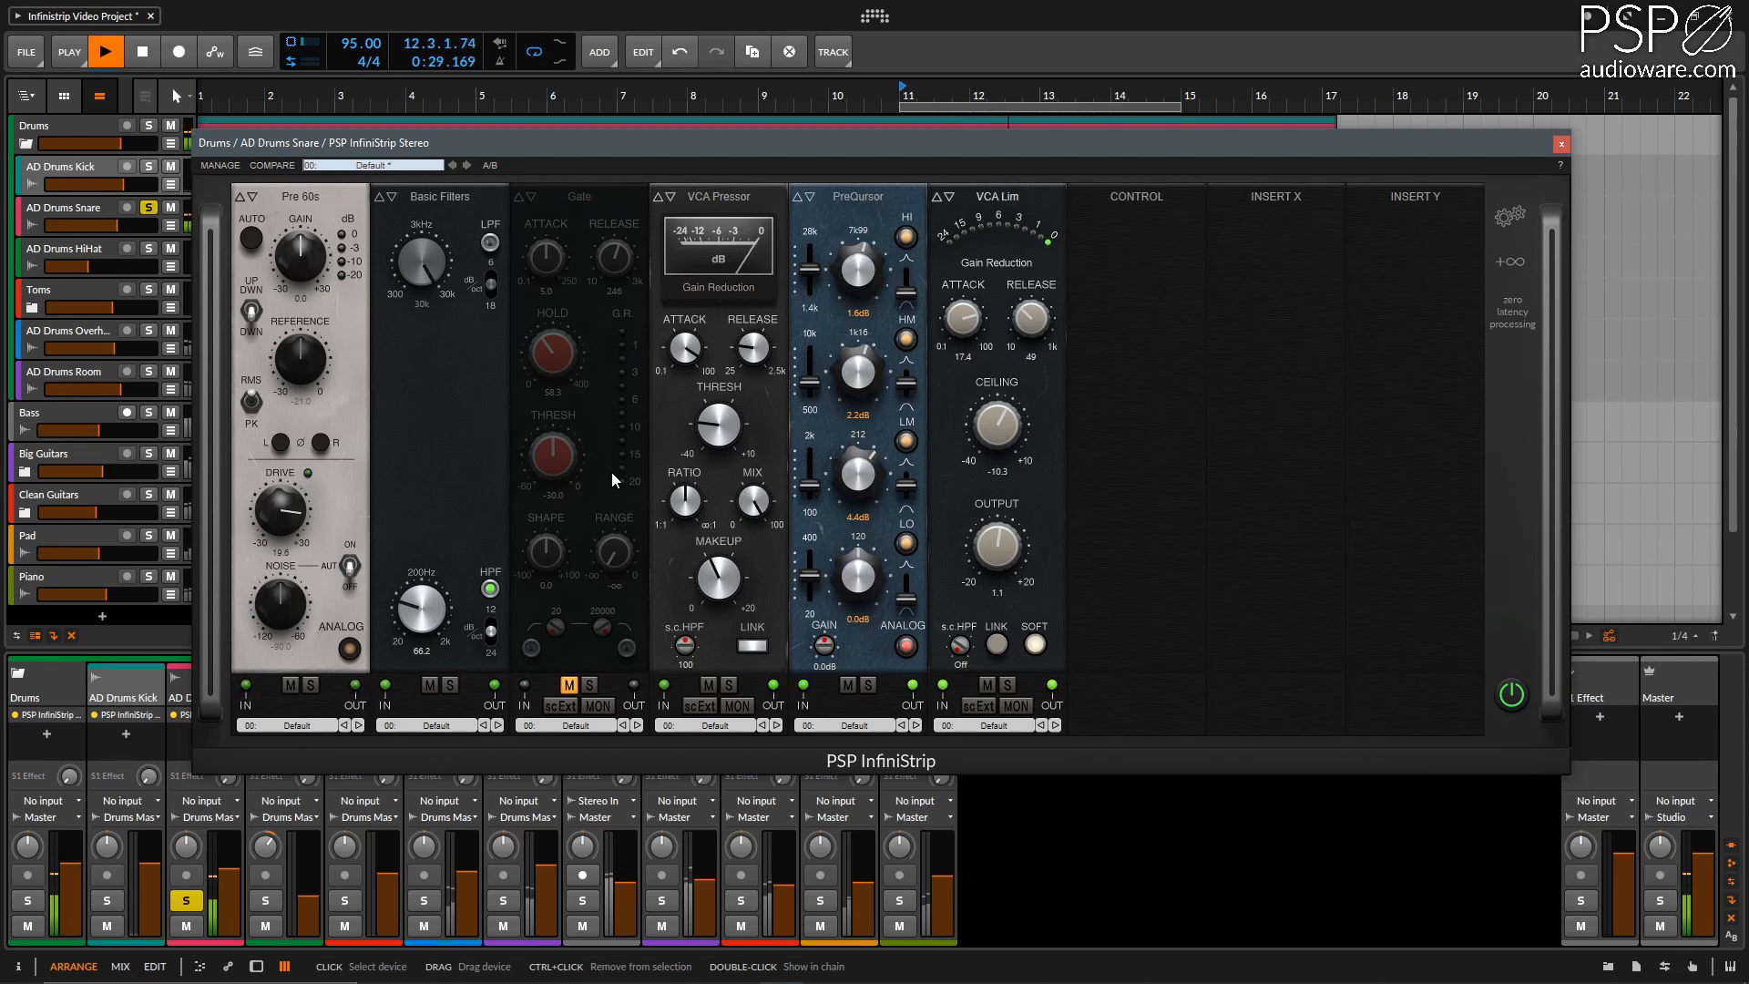
key(space)
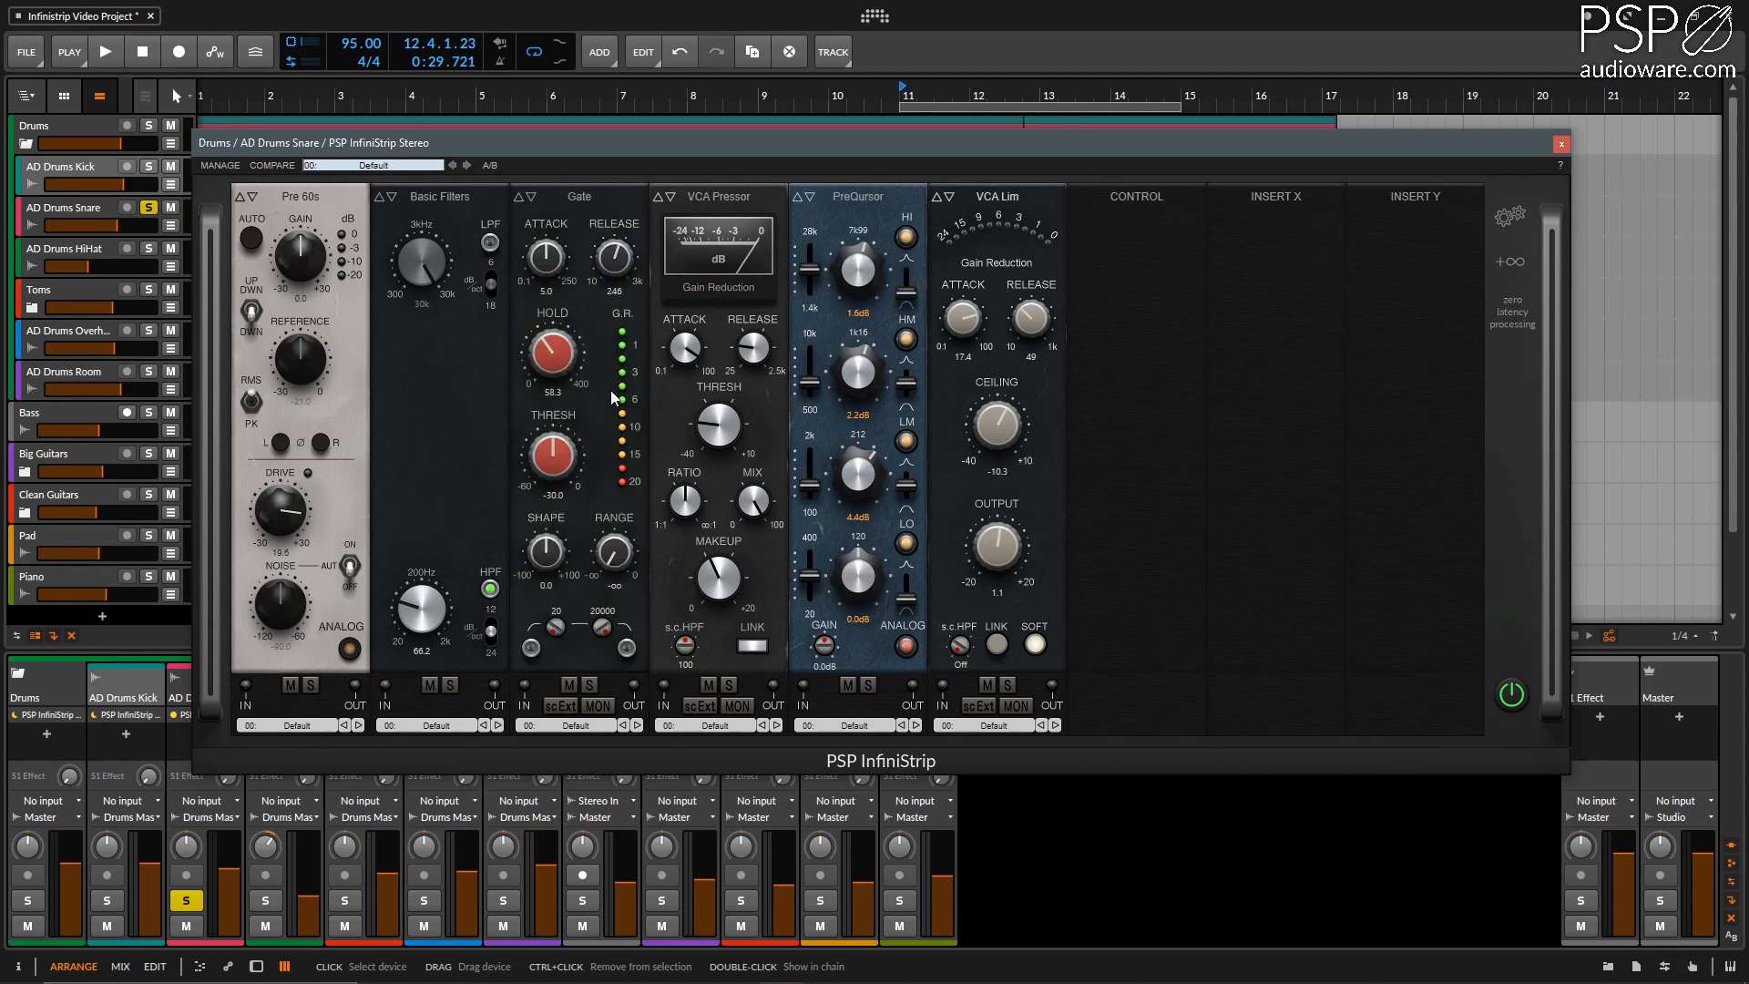
key(space)
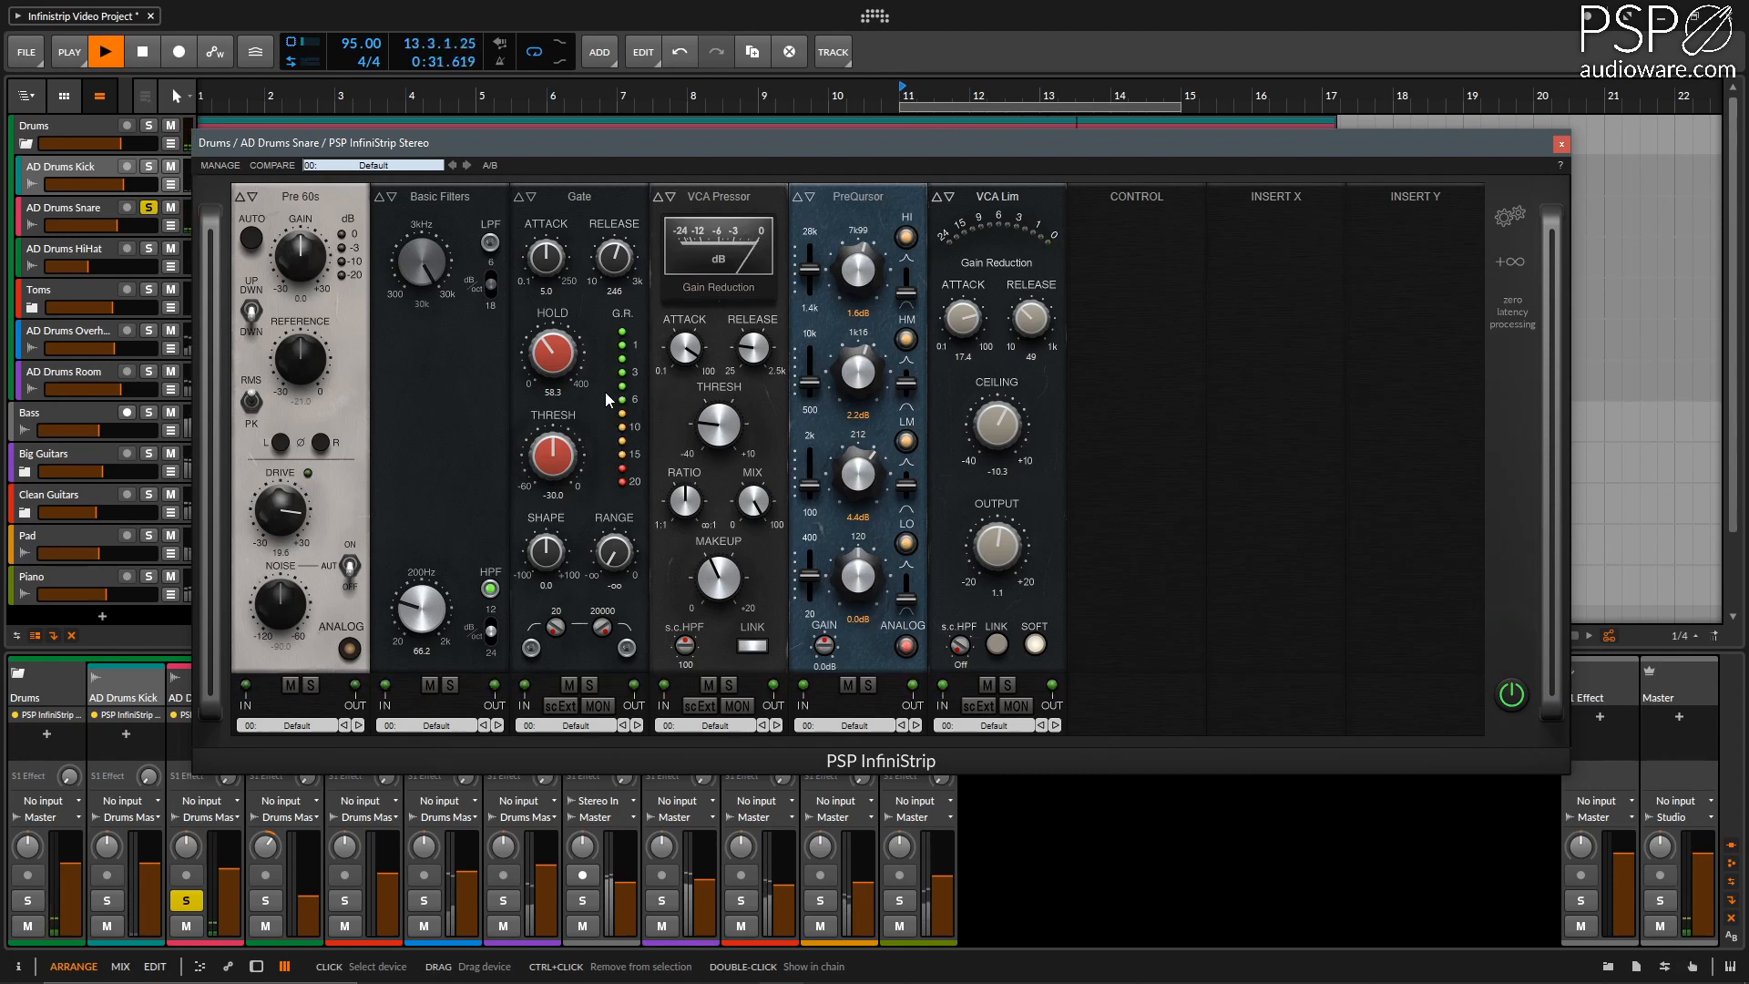
key(space)
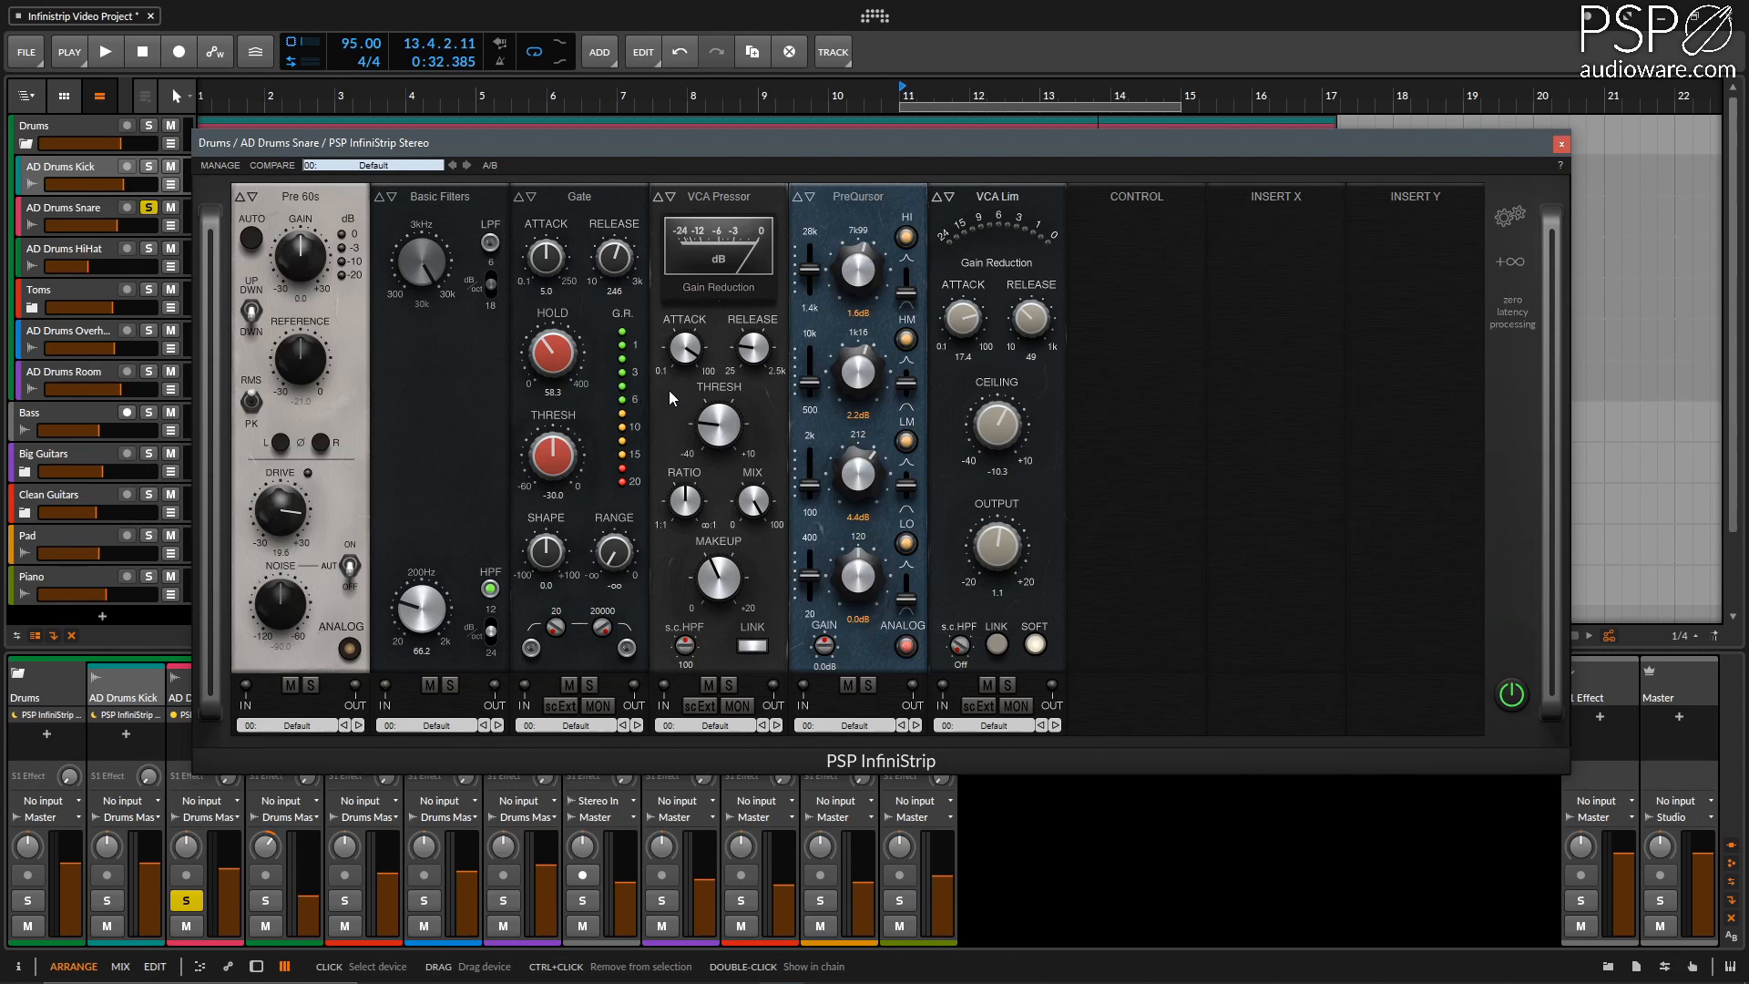
Unsolo the AD Drums Snare, then select and solo the AD Drums Overhead track.
click(148, 208)
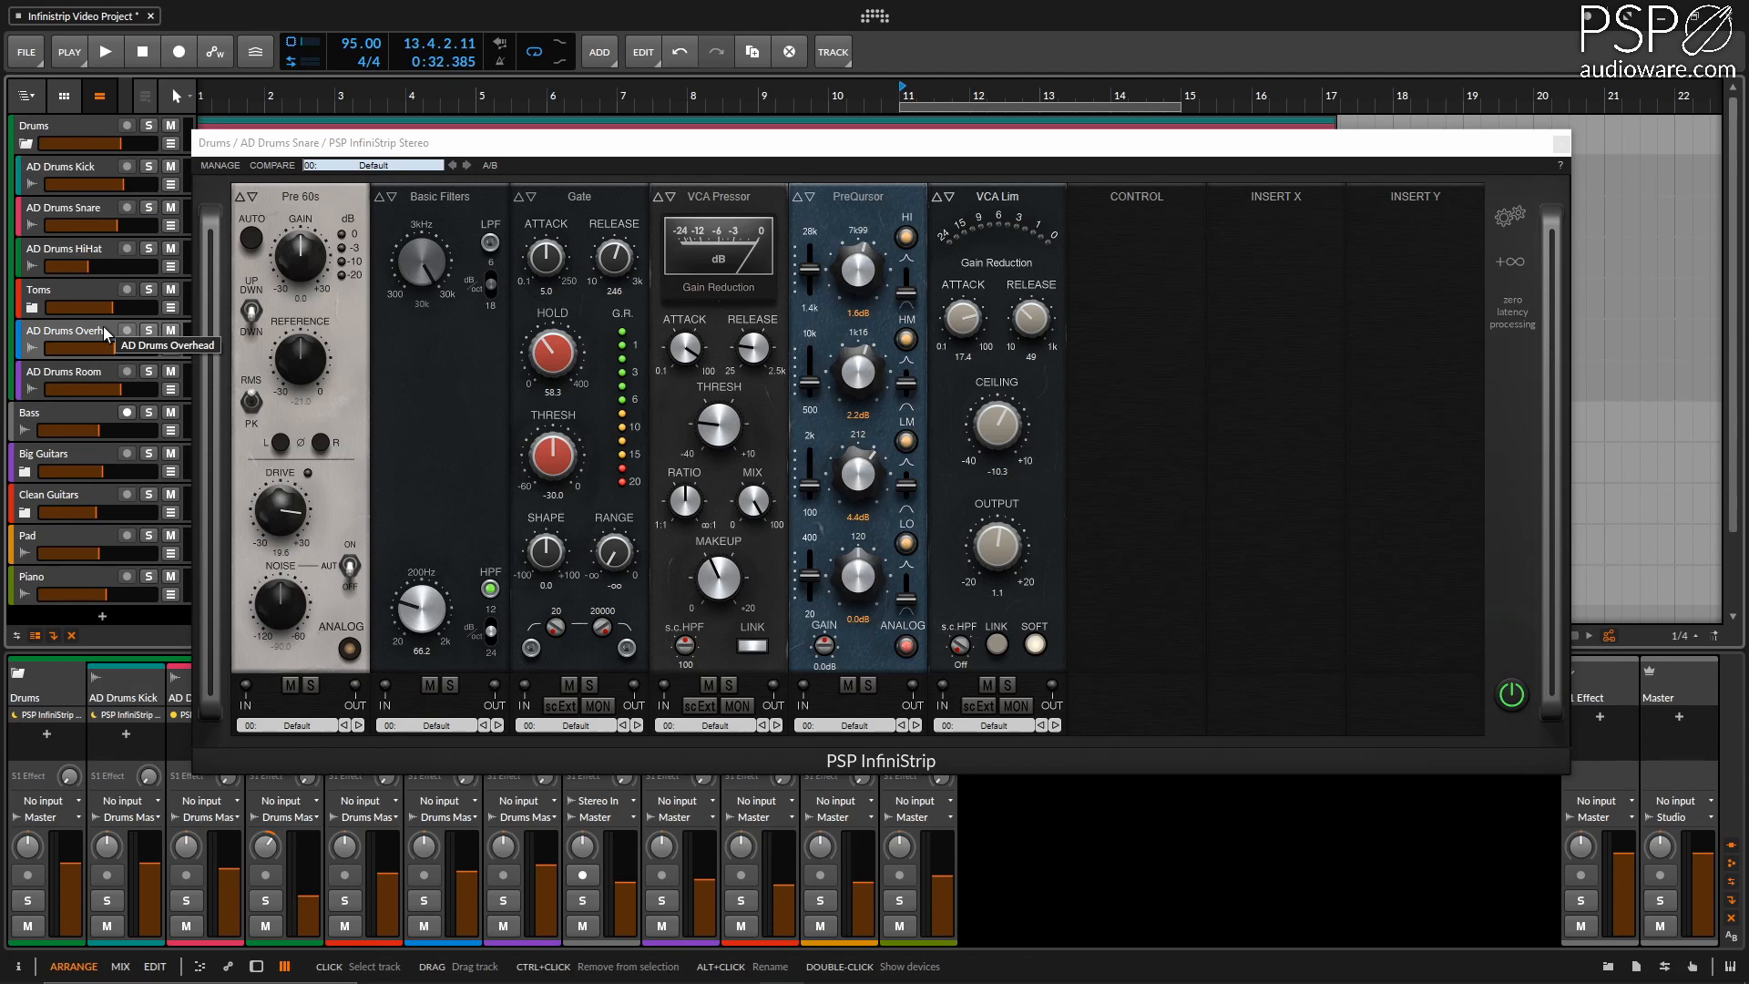
click(102, 326)
click(149, 329)
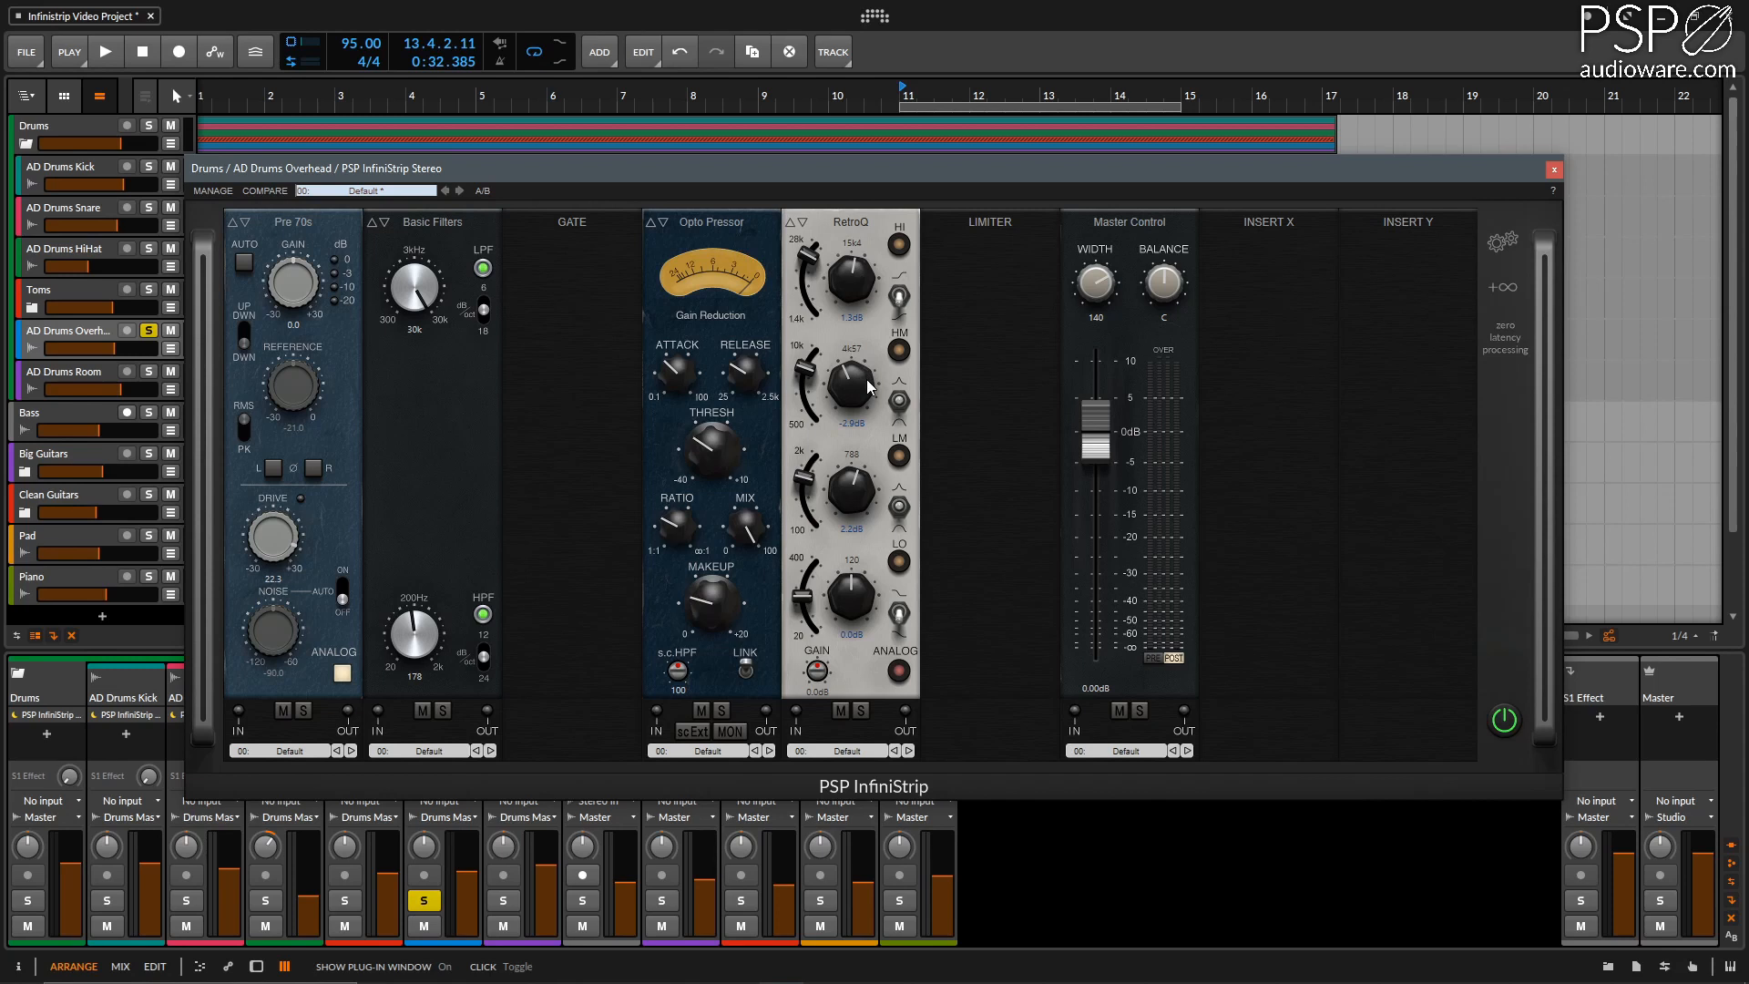
Play the AD Drums Overhead with its Master Control module muted, and again with the module unmuted.
click(1120, 712)
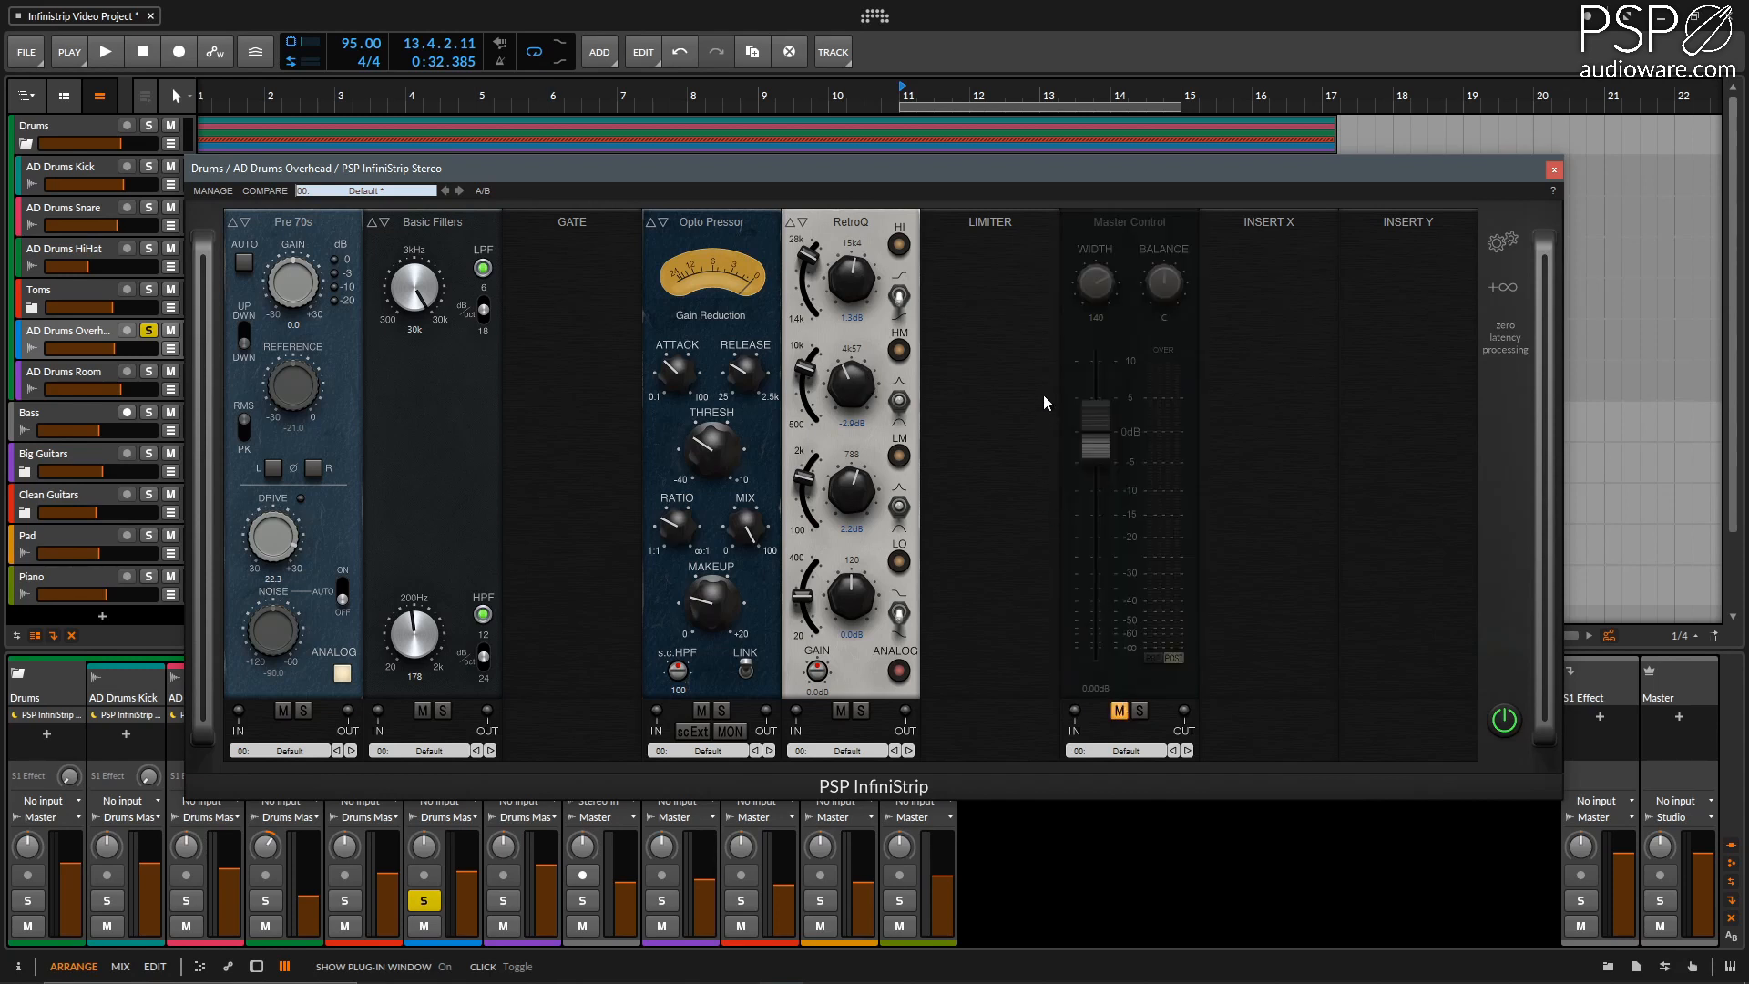
key(space)
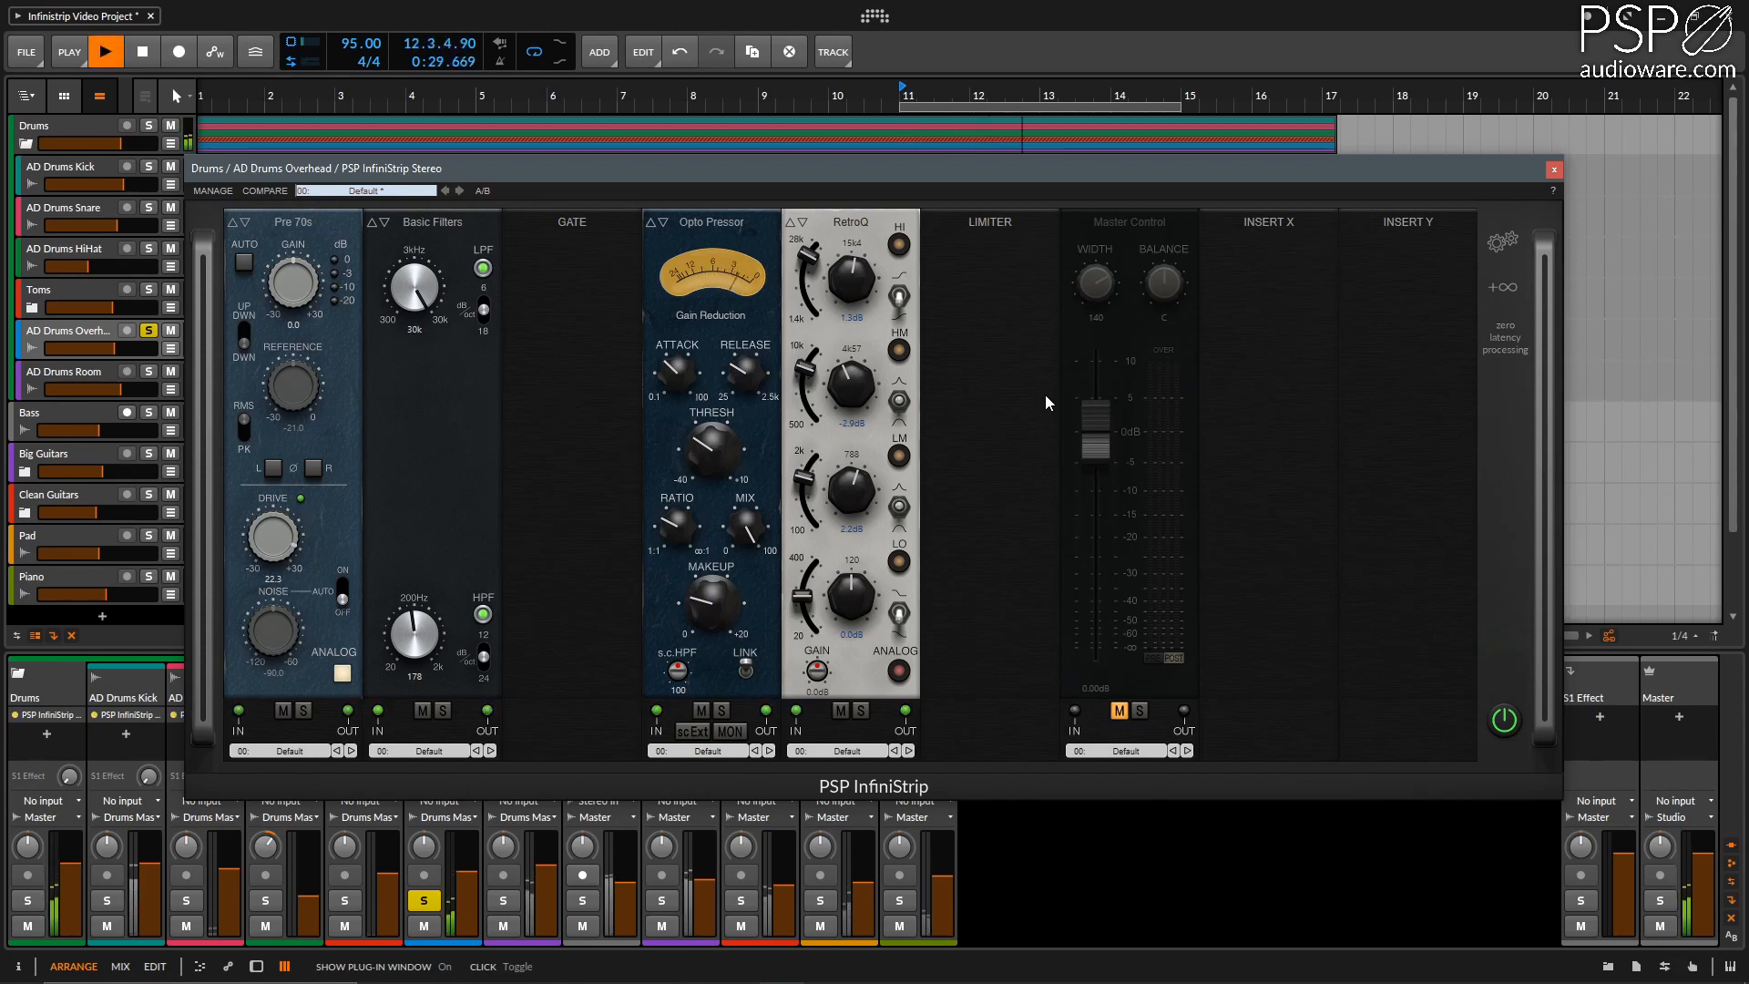
key(space)
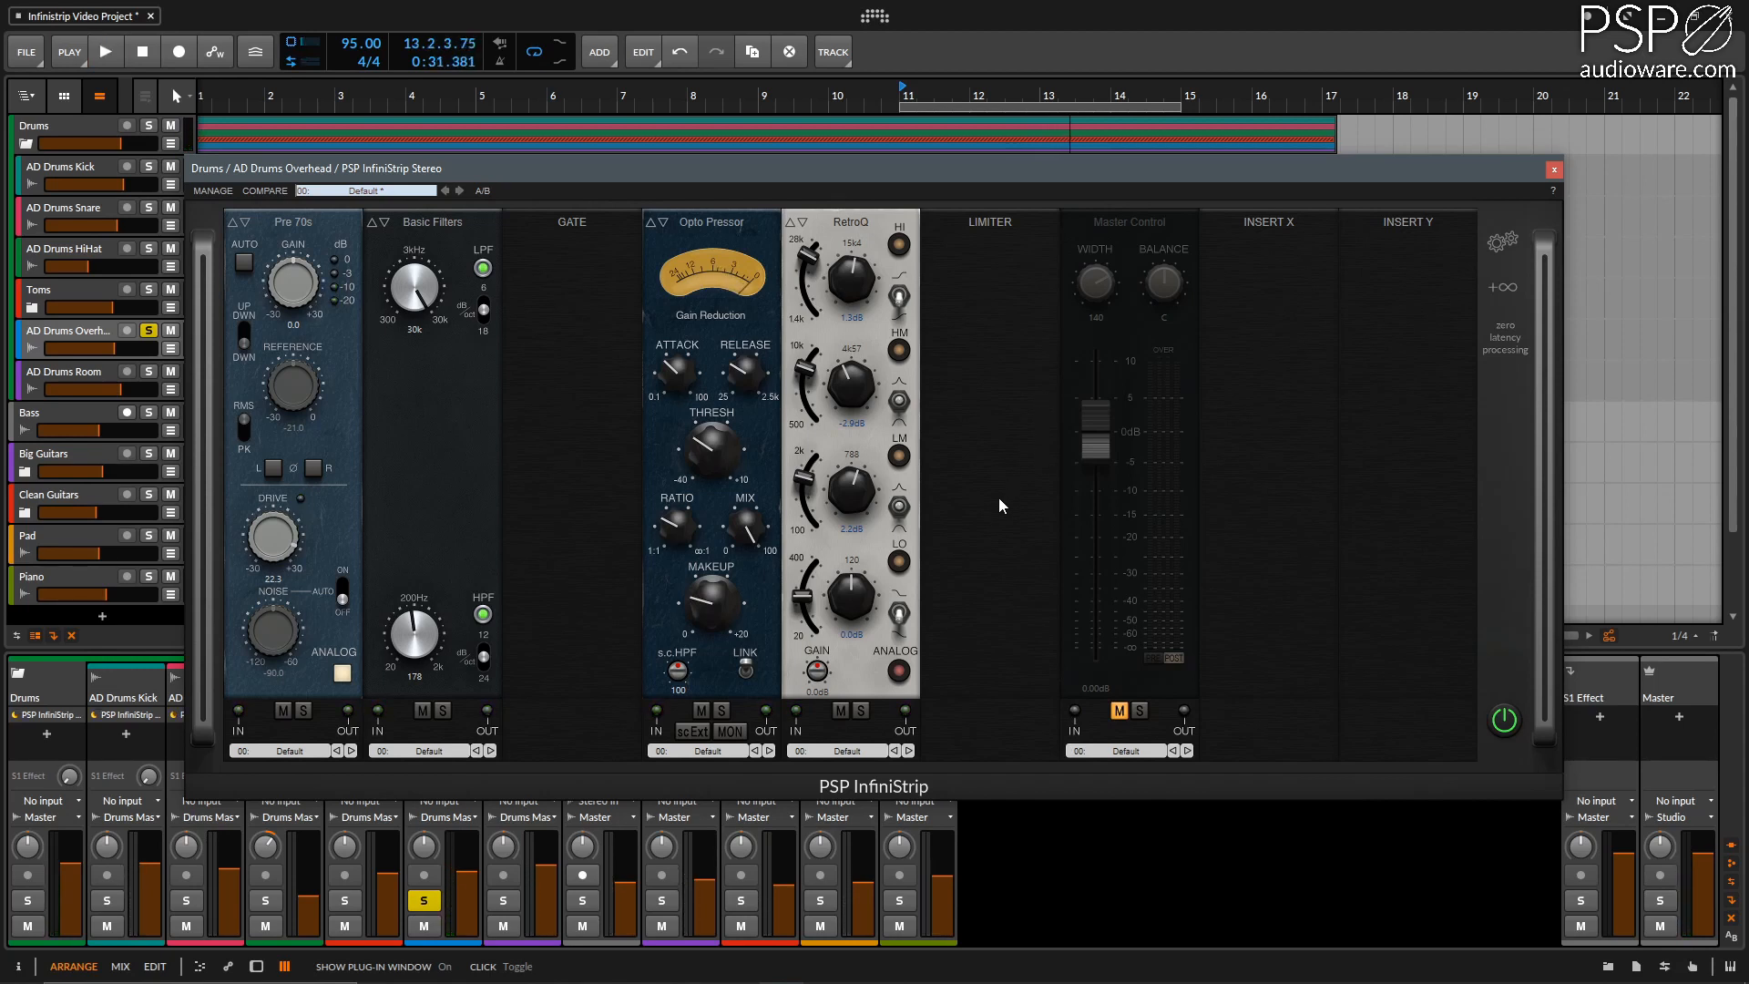
click(1119, 711)
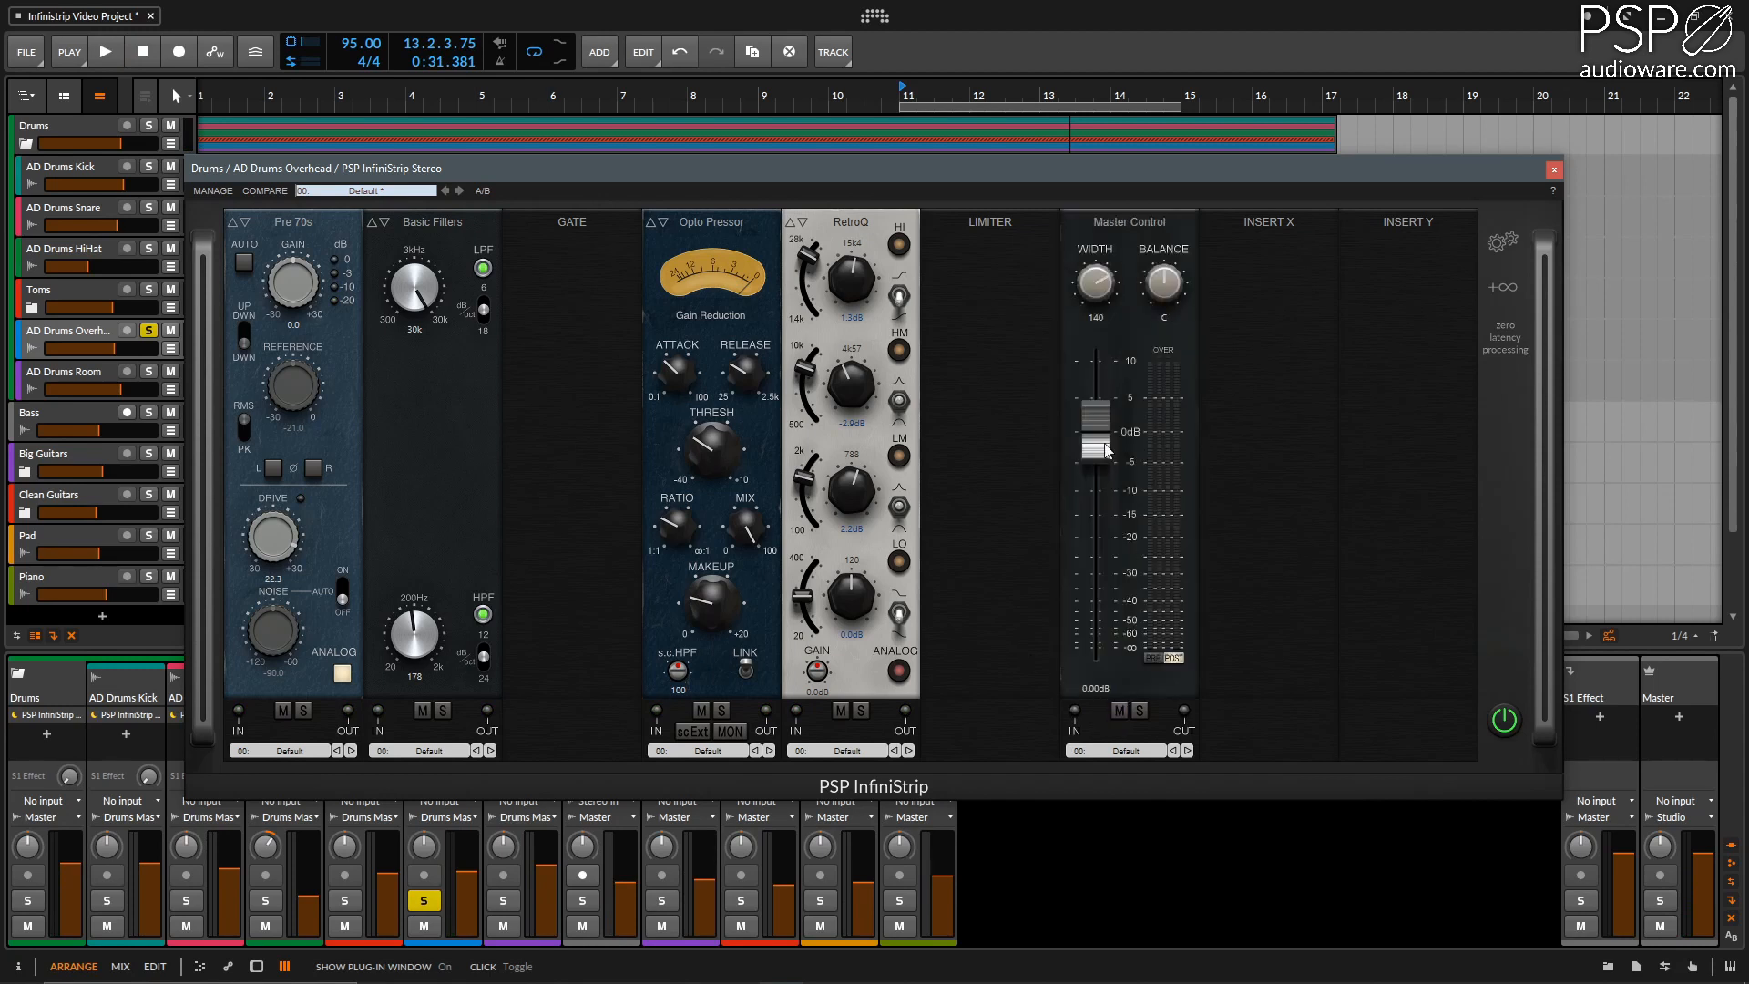
key(space)
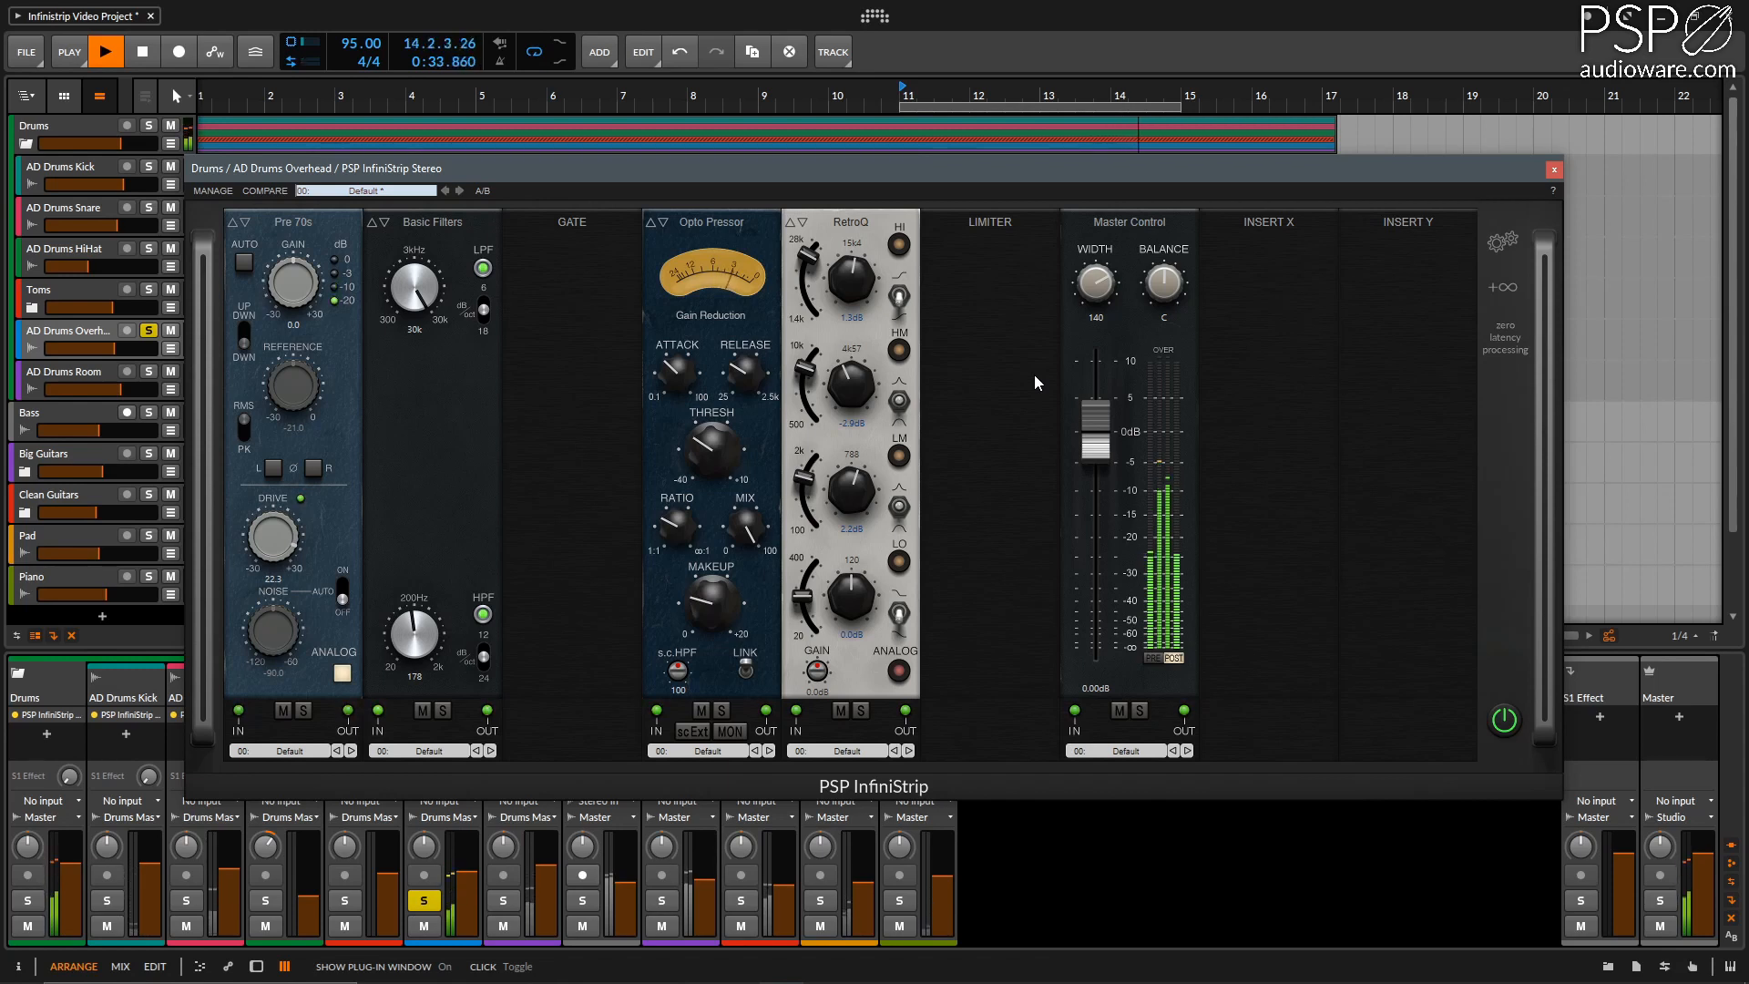
key(space)
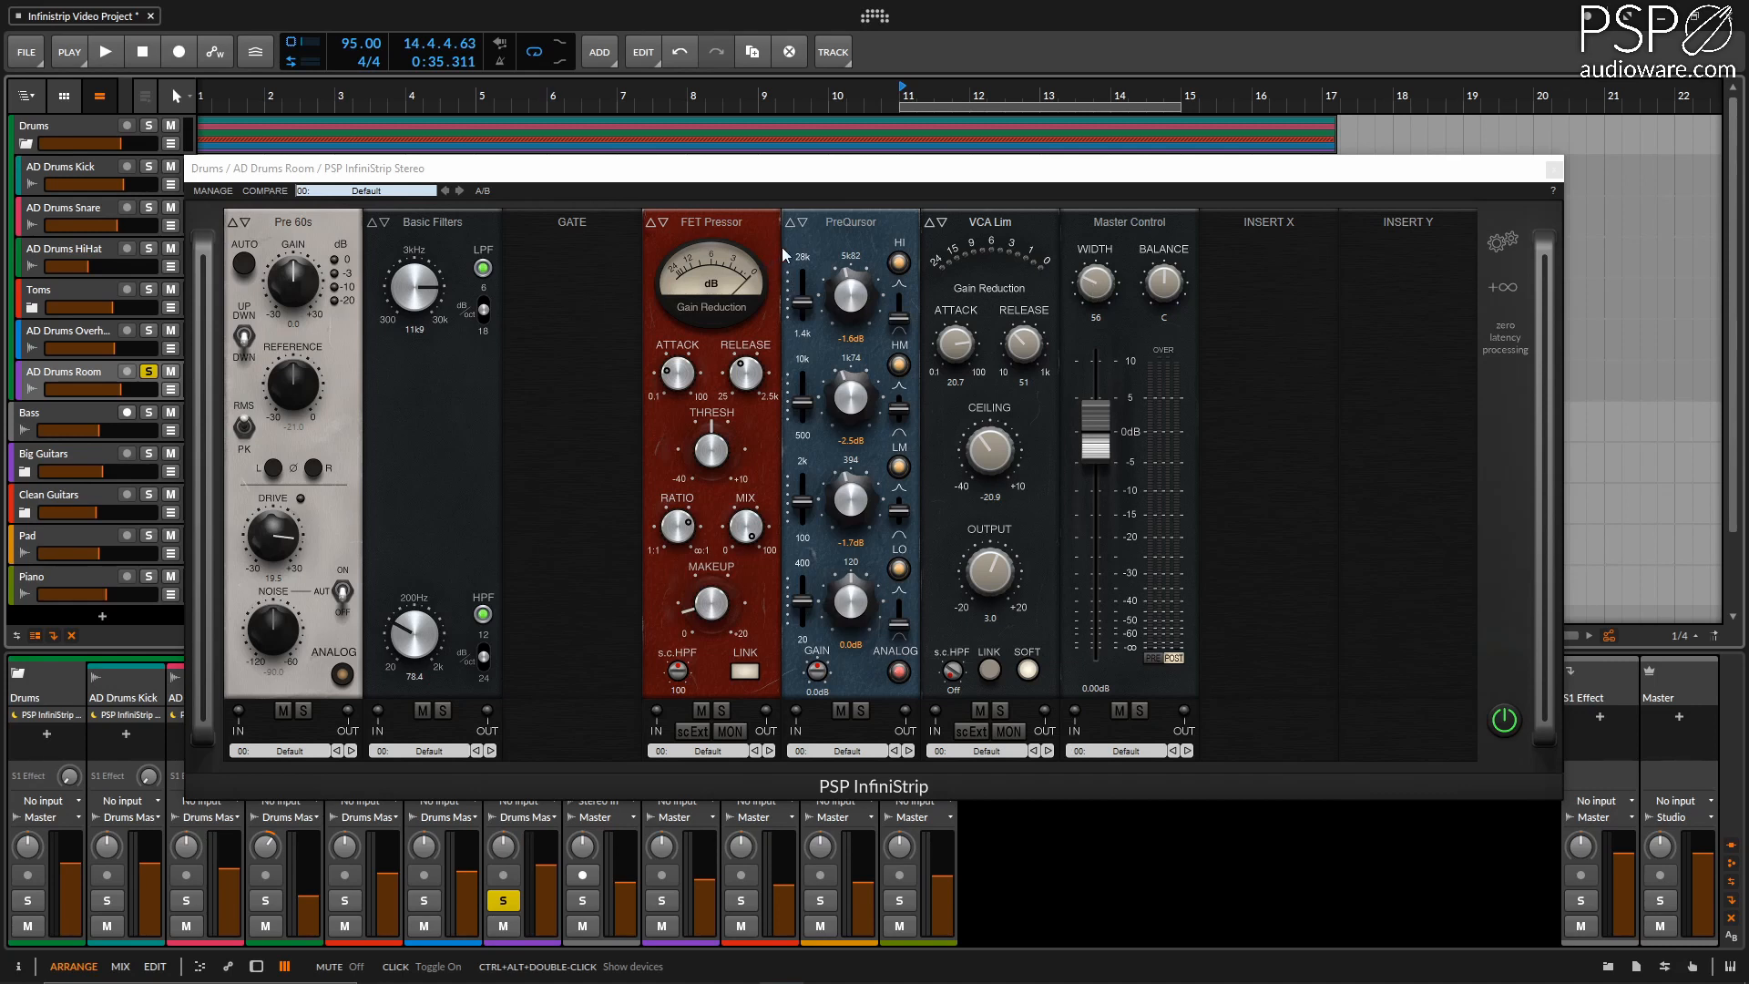
Play the soloed AD Drums Room with its Master Control module muted, and again with the module unmuted.
click(1118, 710)
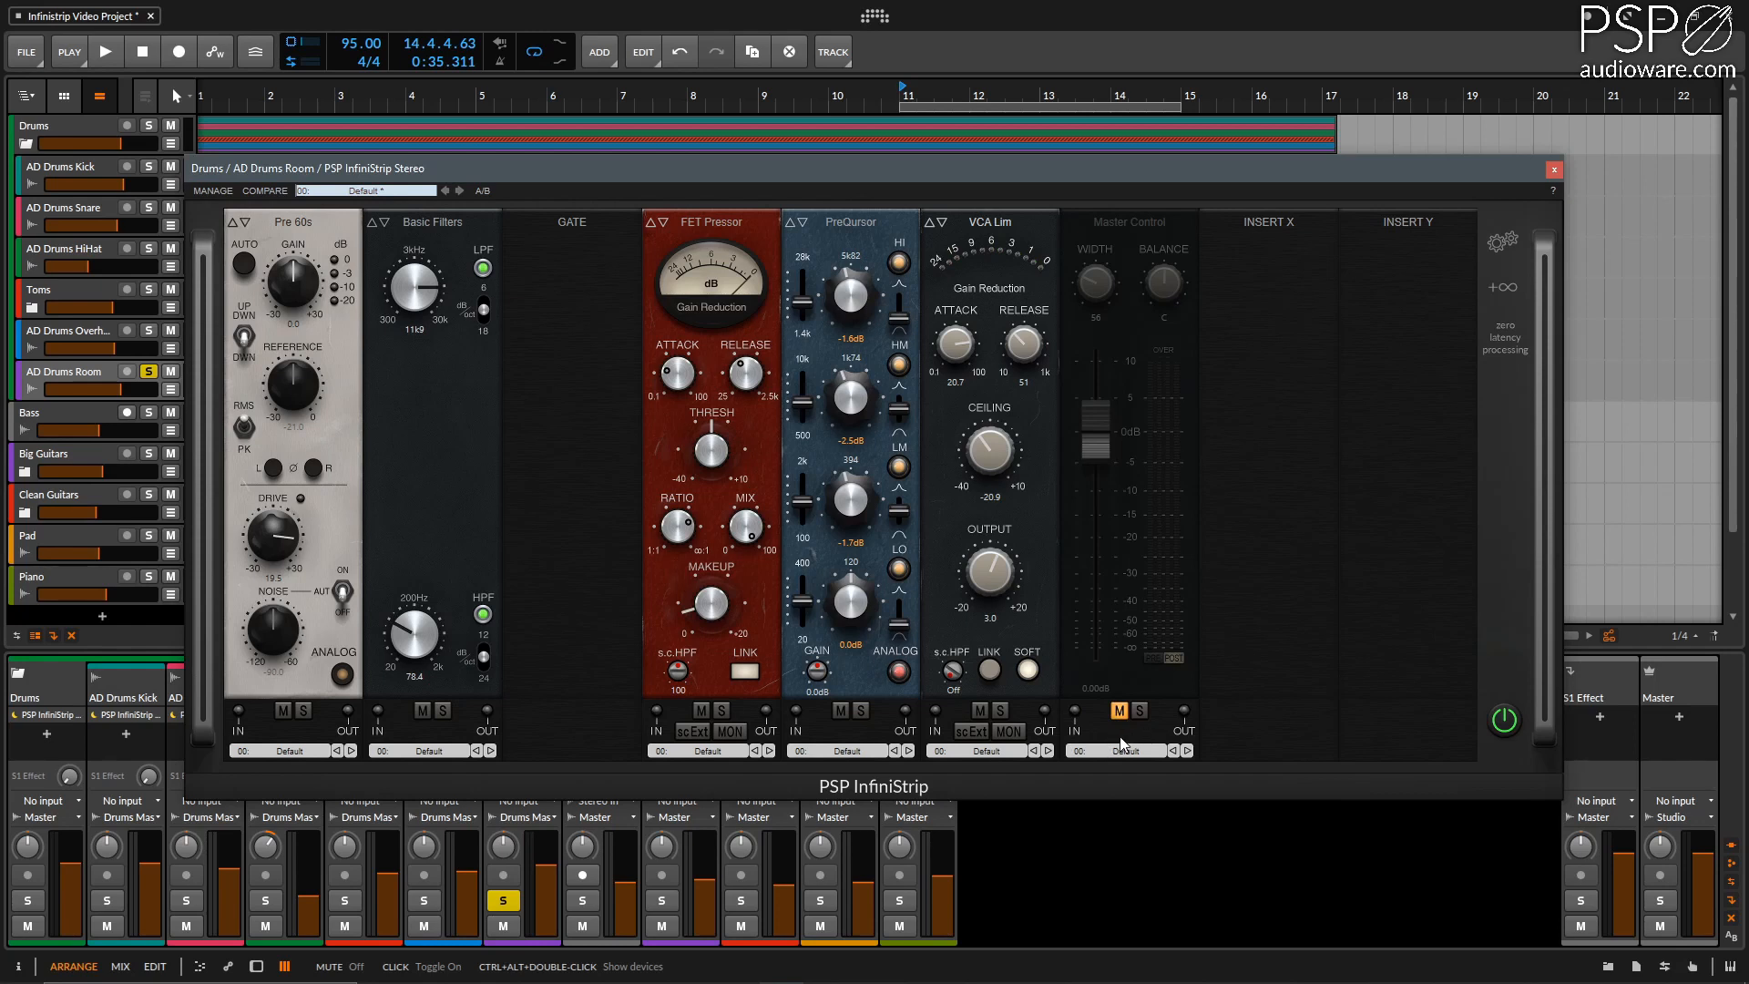
key(space)
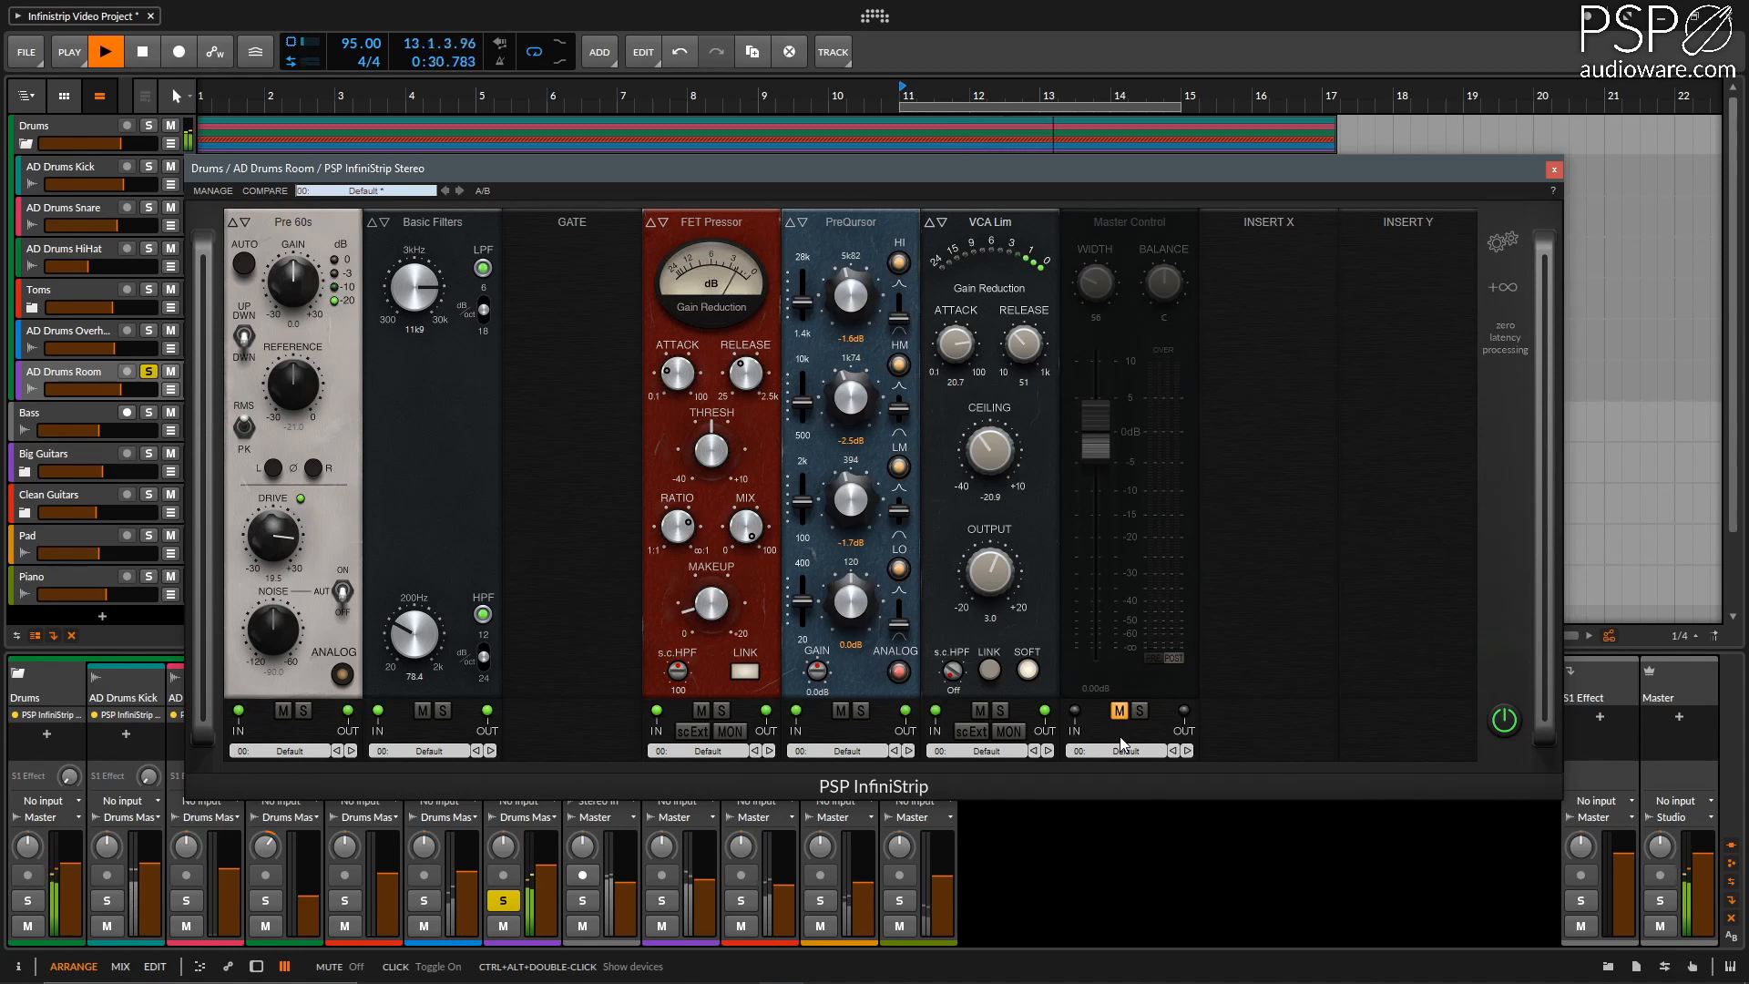
key(space)
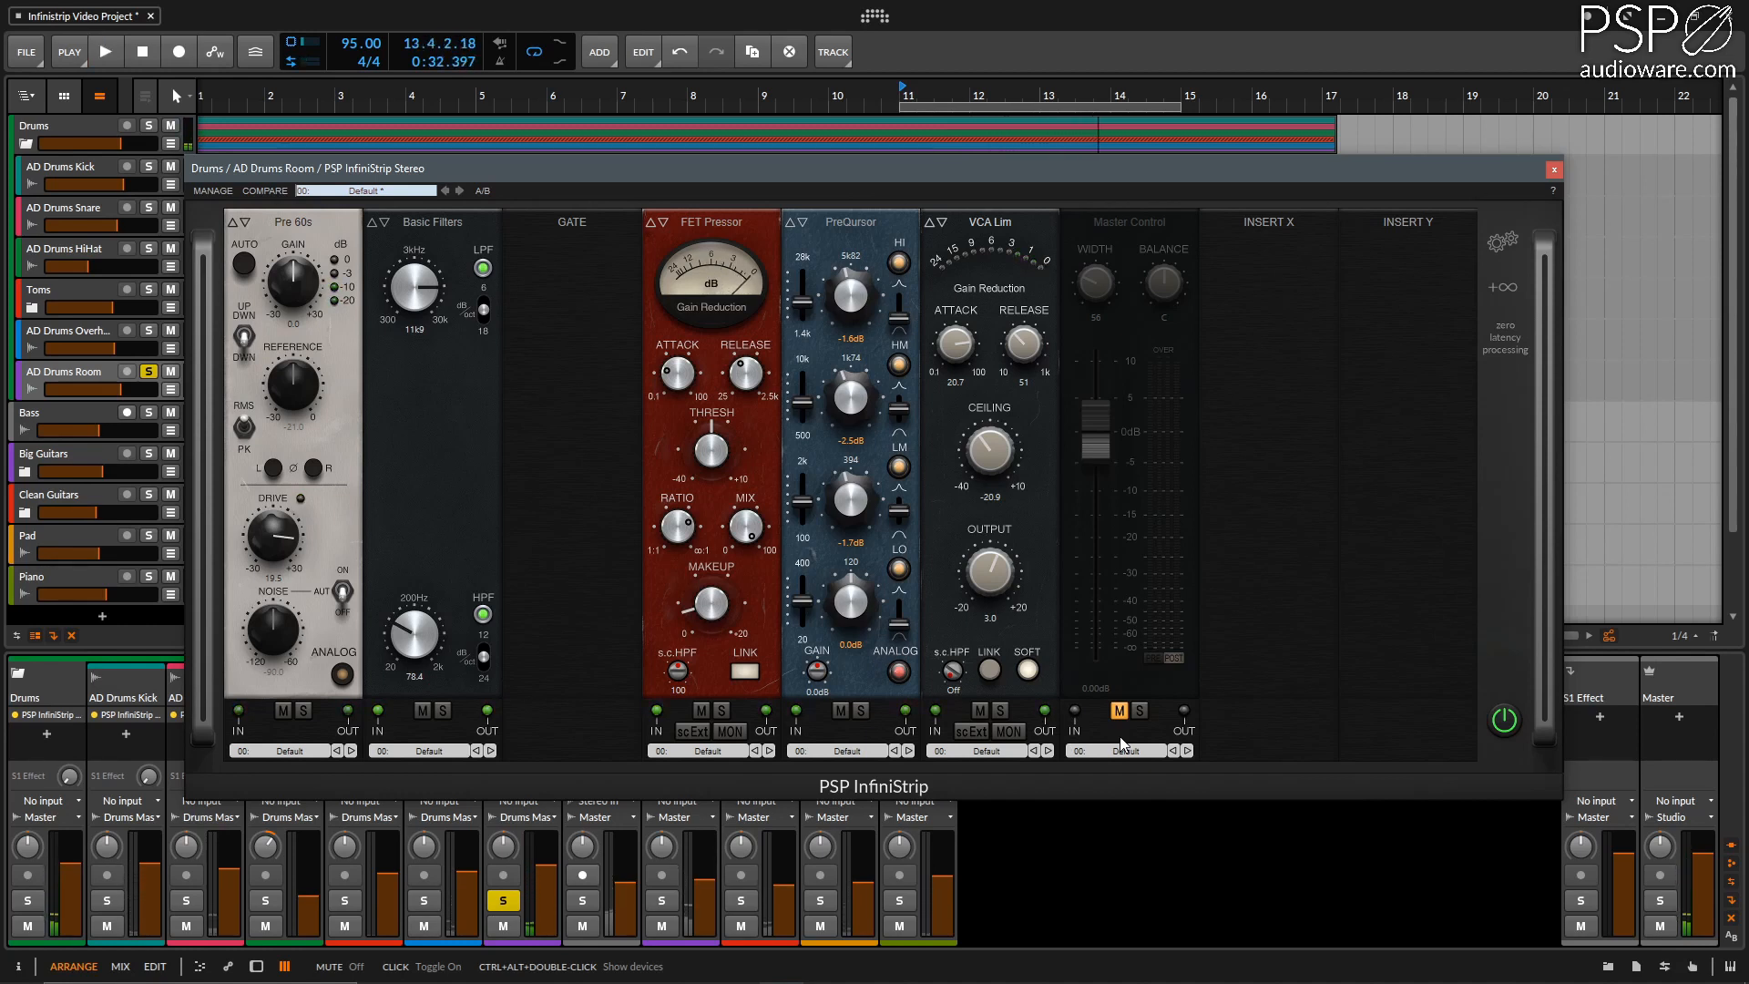
click(1119, 711)
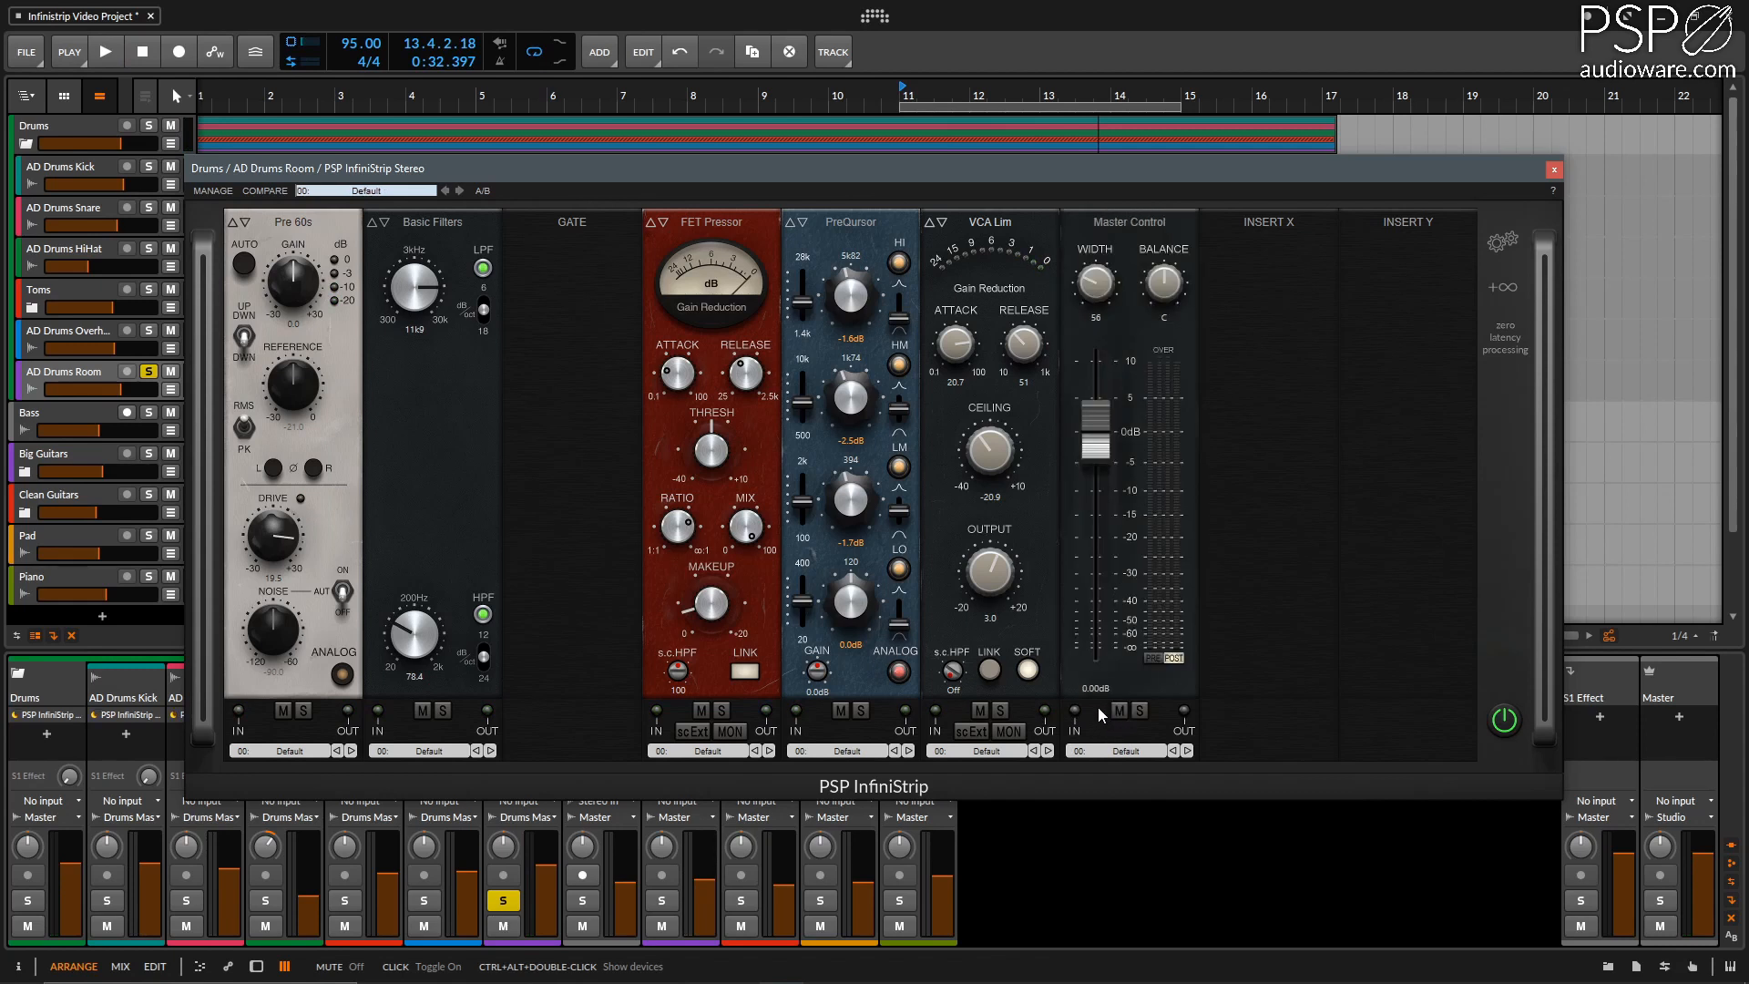
key(space)
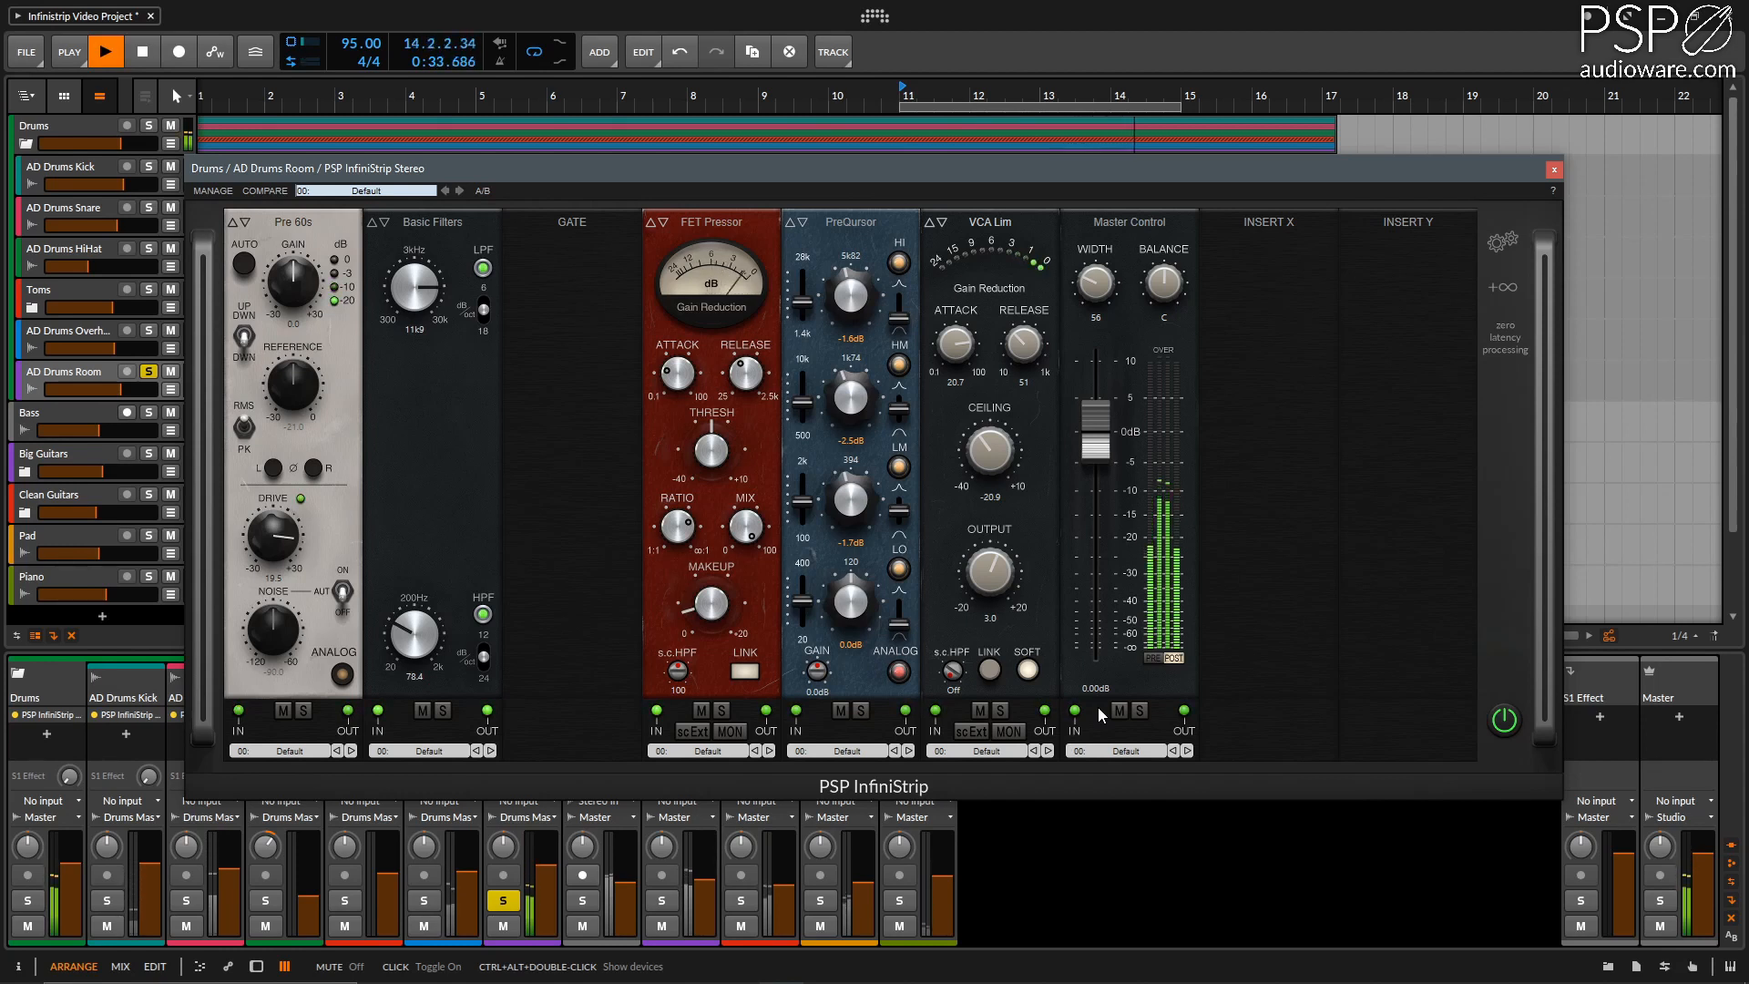
key(space)
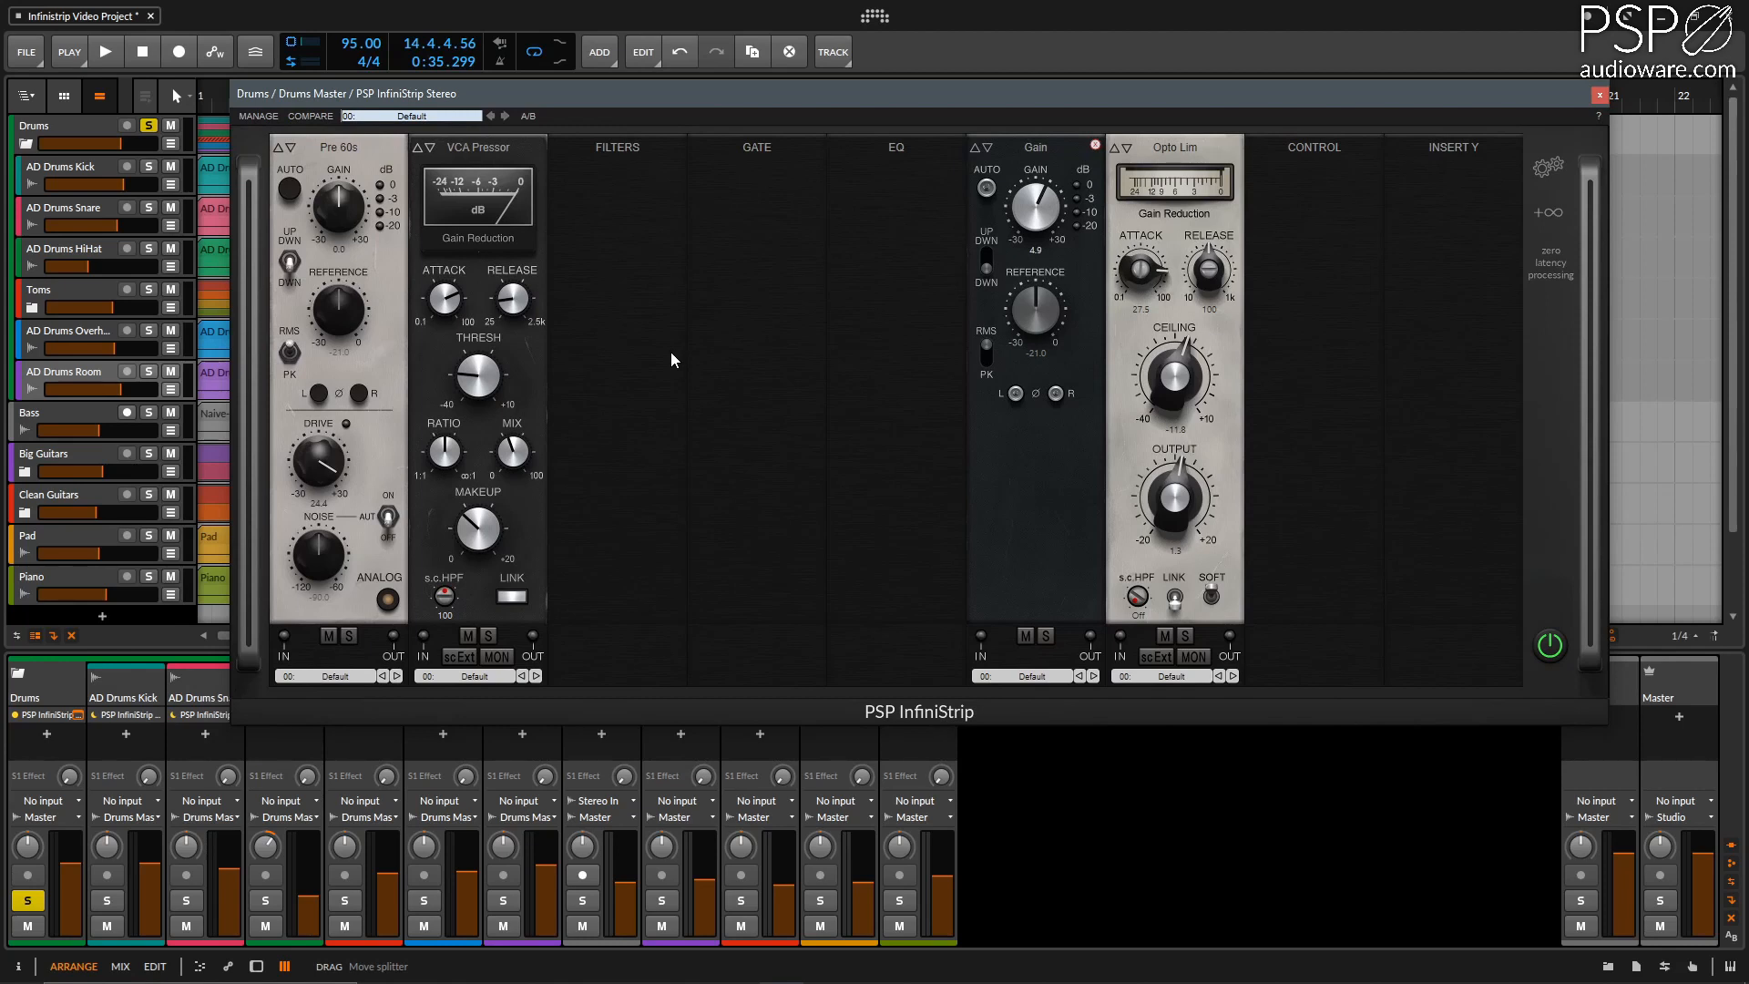
Mute the Gain, Opto Lim, VCA Pressor and Pre 60s modules on the Drums Master and play the unprocessed drums.
click(1023, 635)
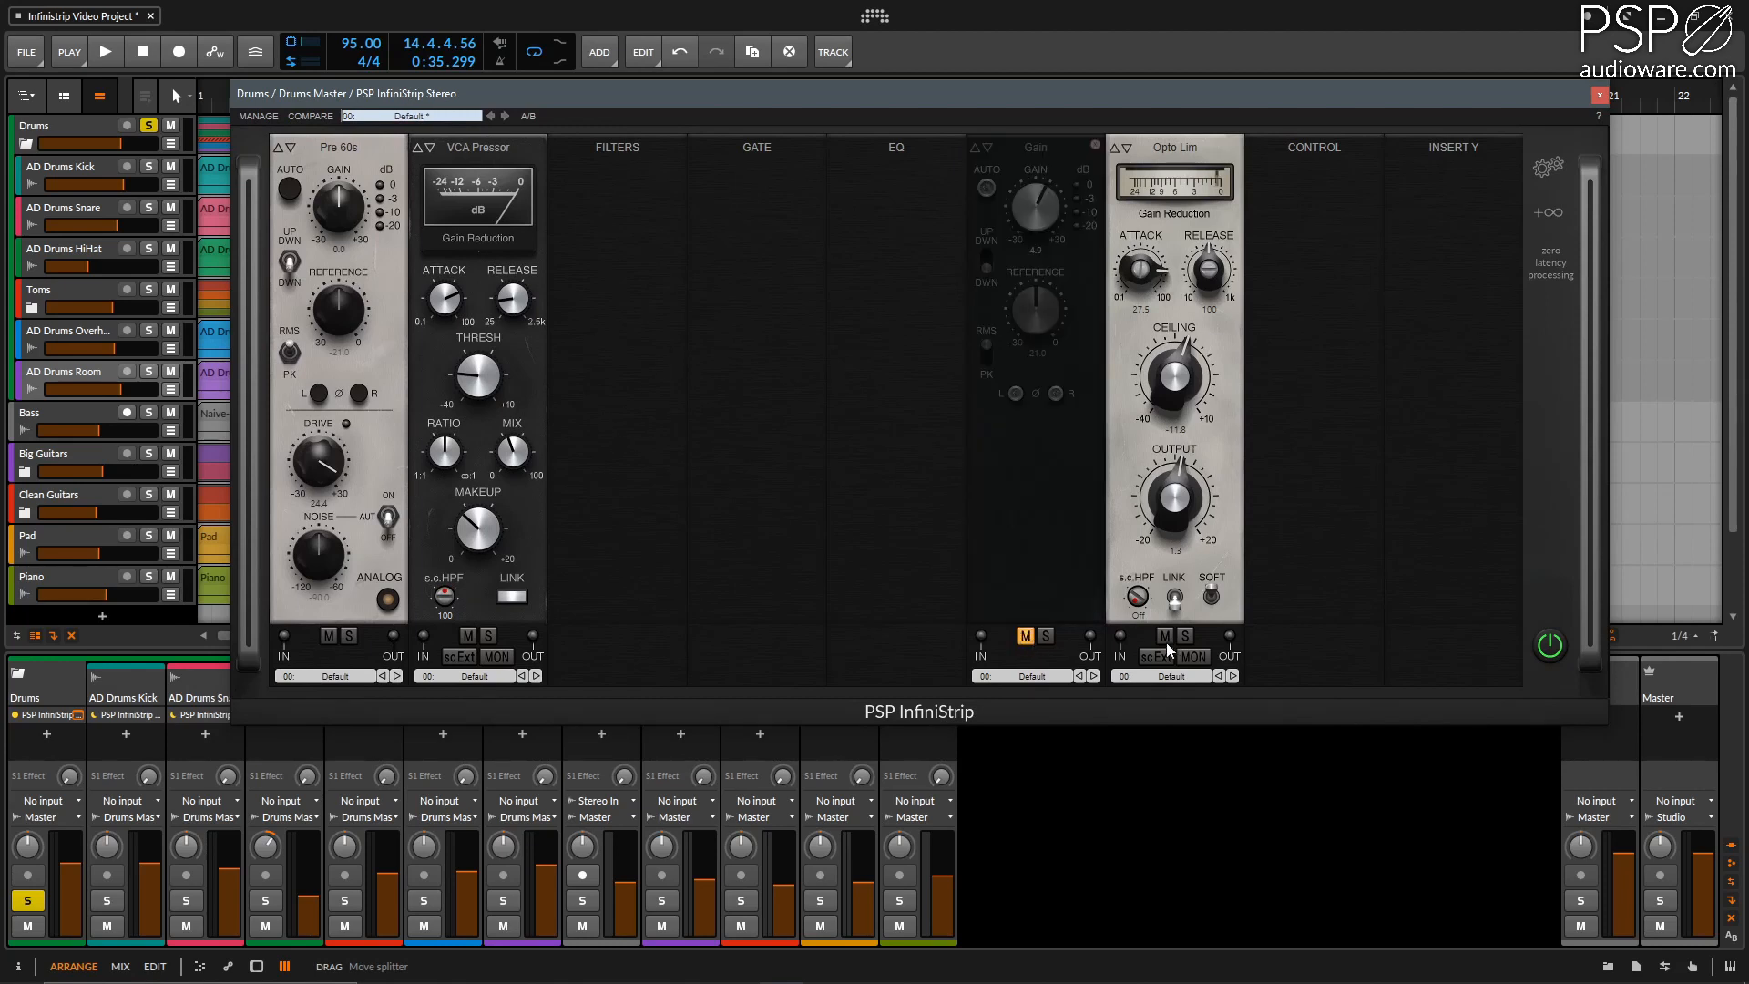
click(1165, 637)
click(468, 635)
click(329, 636)
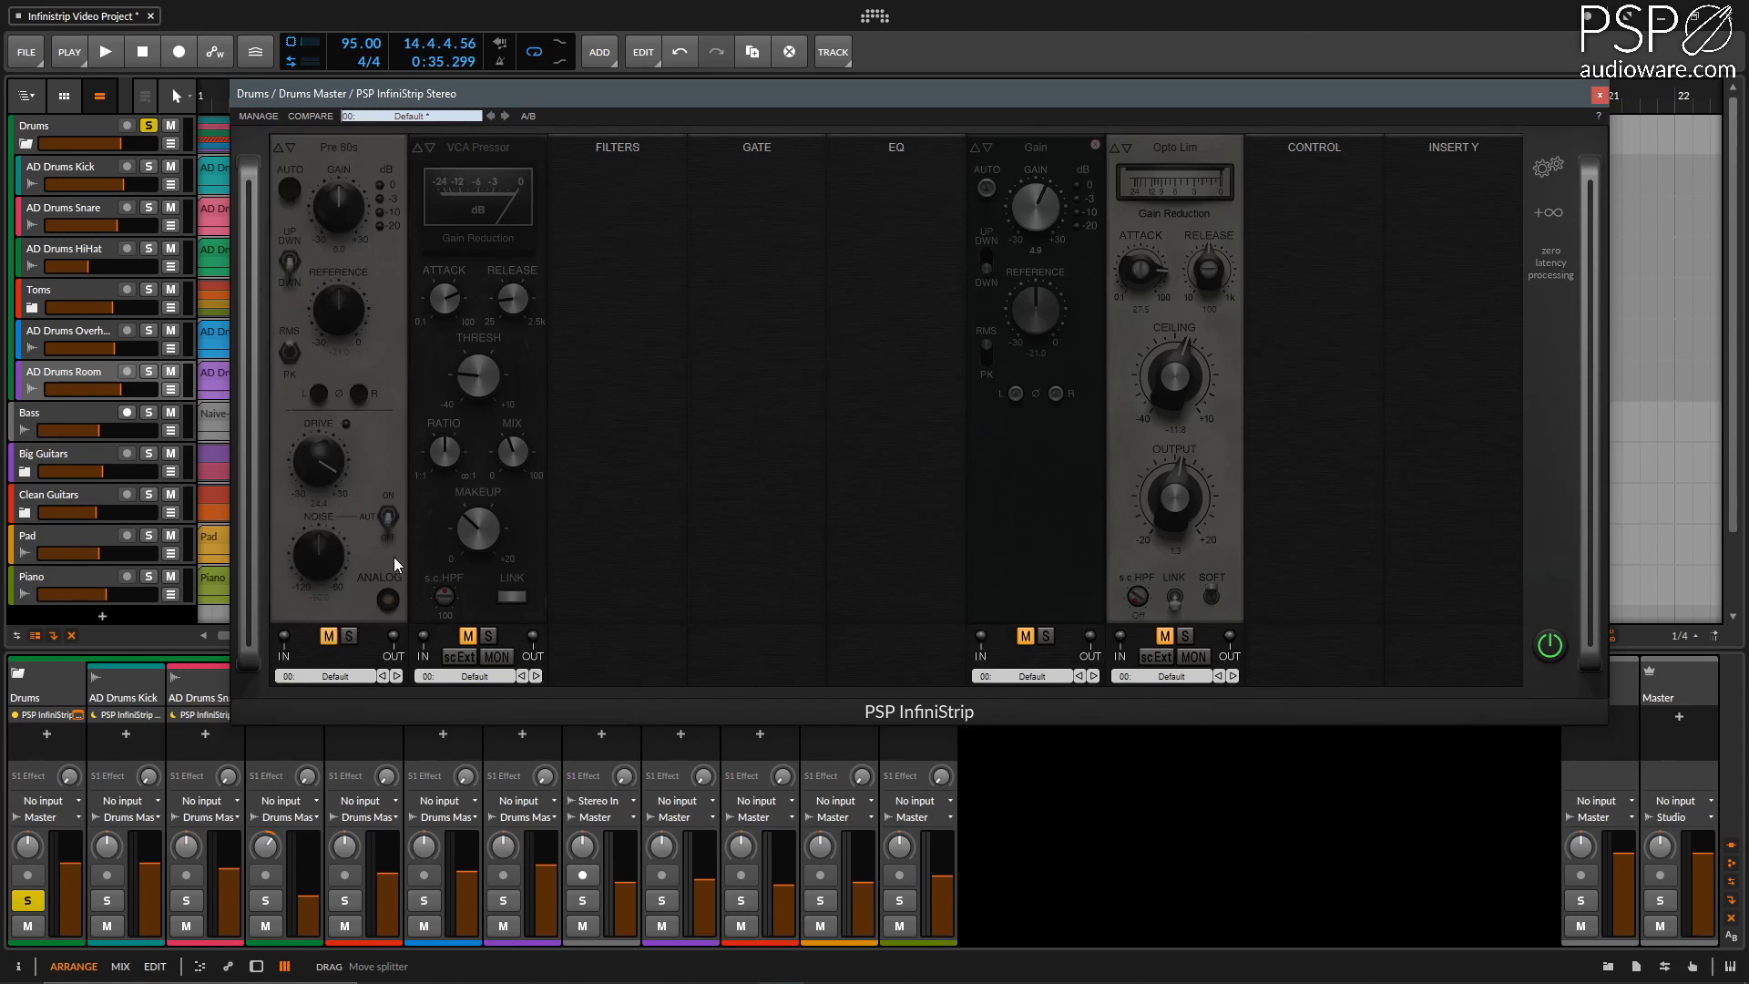
key(space)
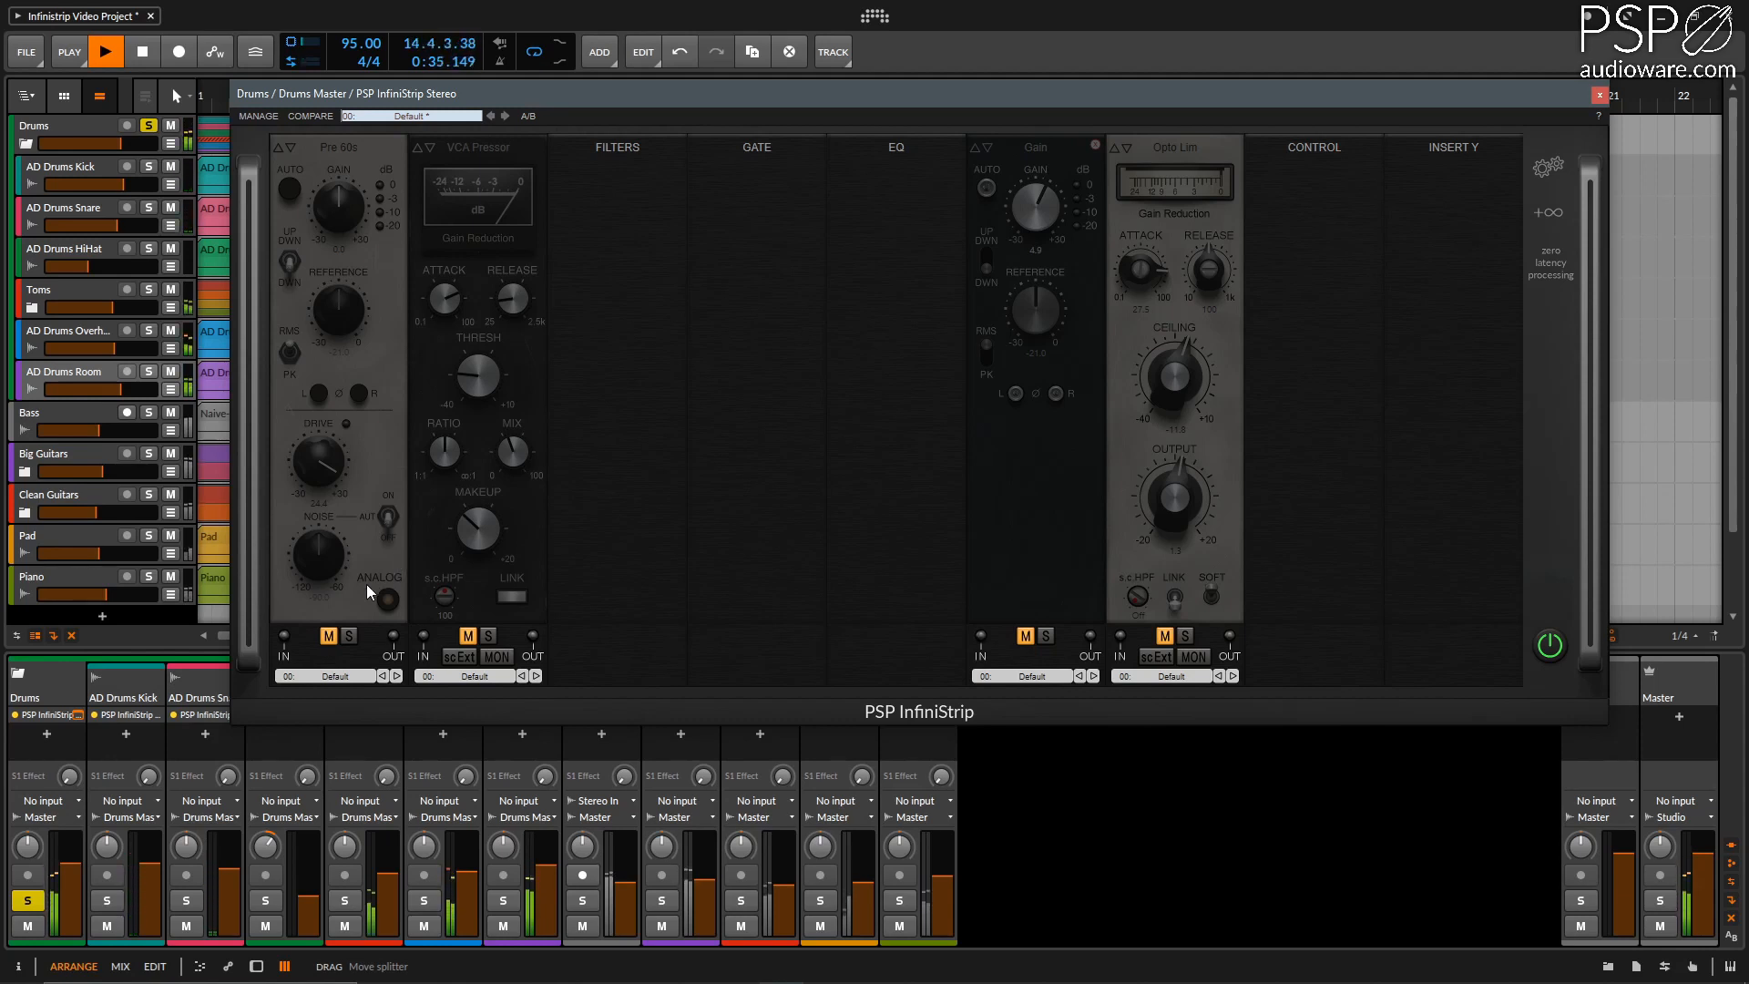
key(space)
Unmute the Drums Master's Pre 60s module and play the drums through it.
click(332, 635)
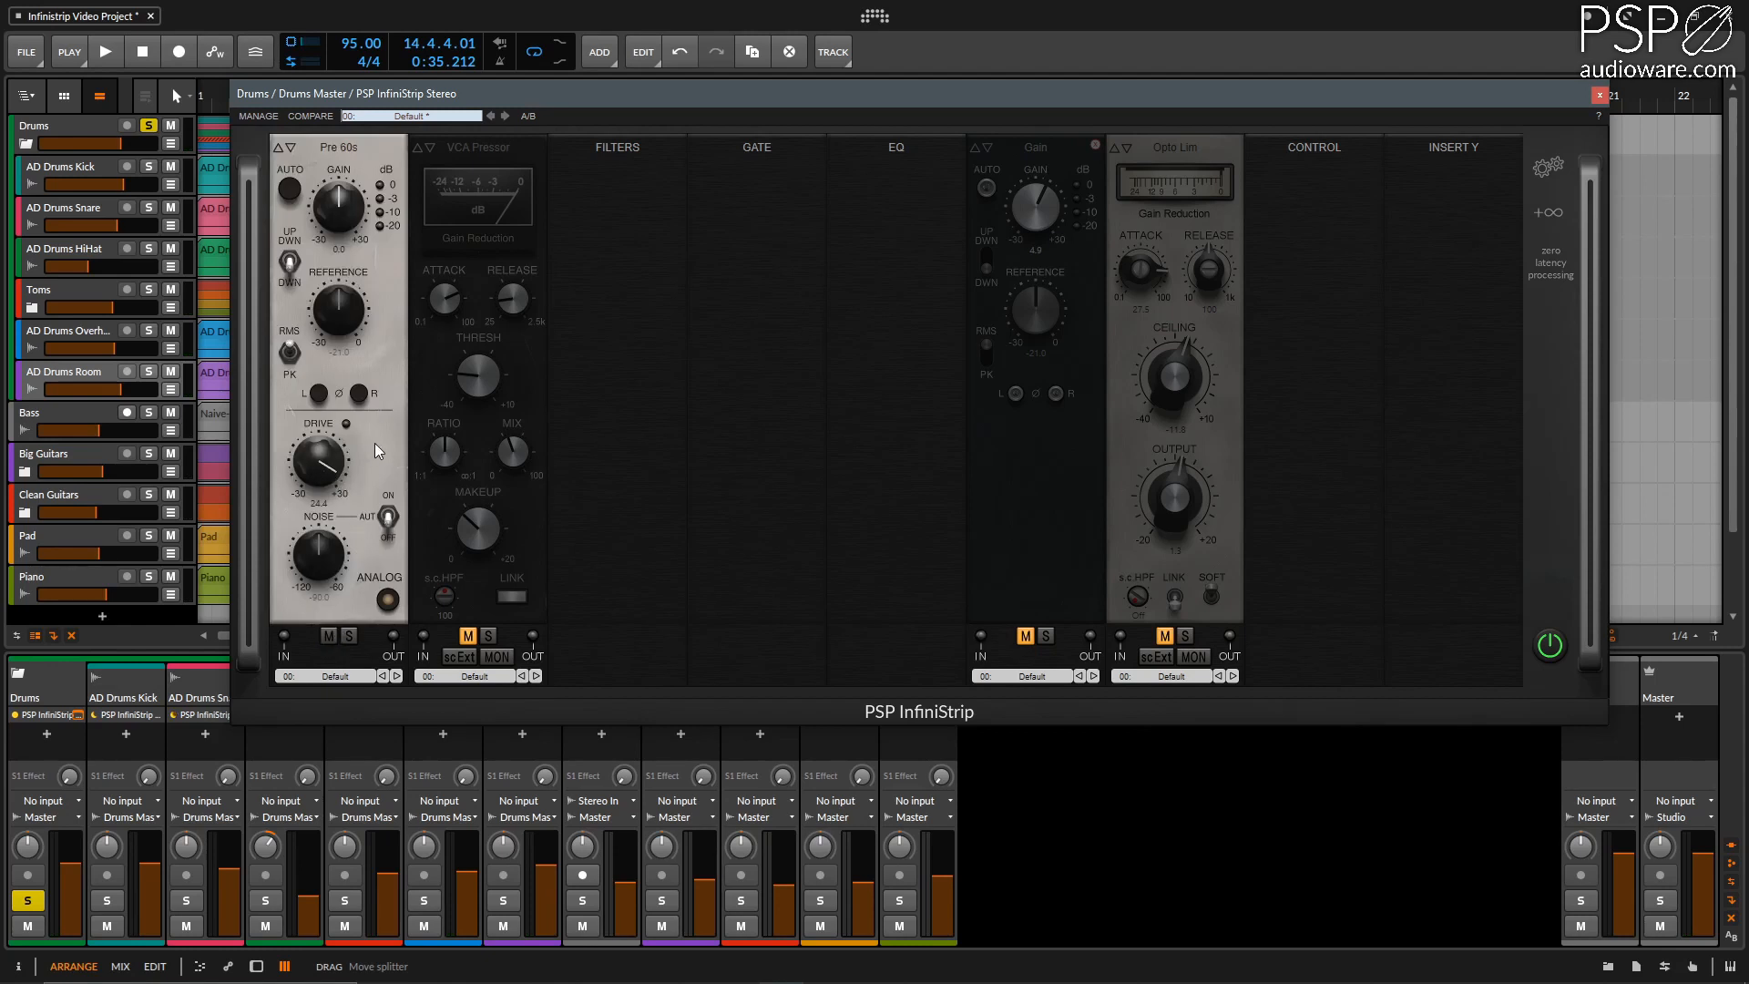
key(space)
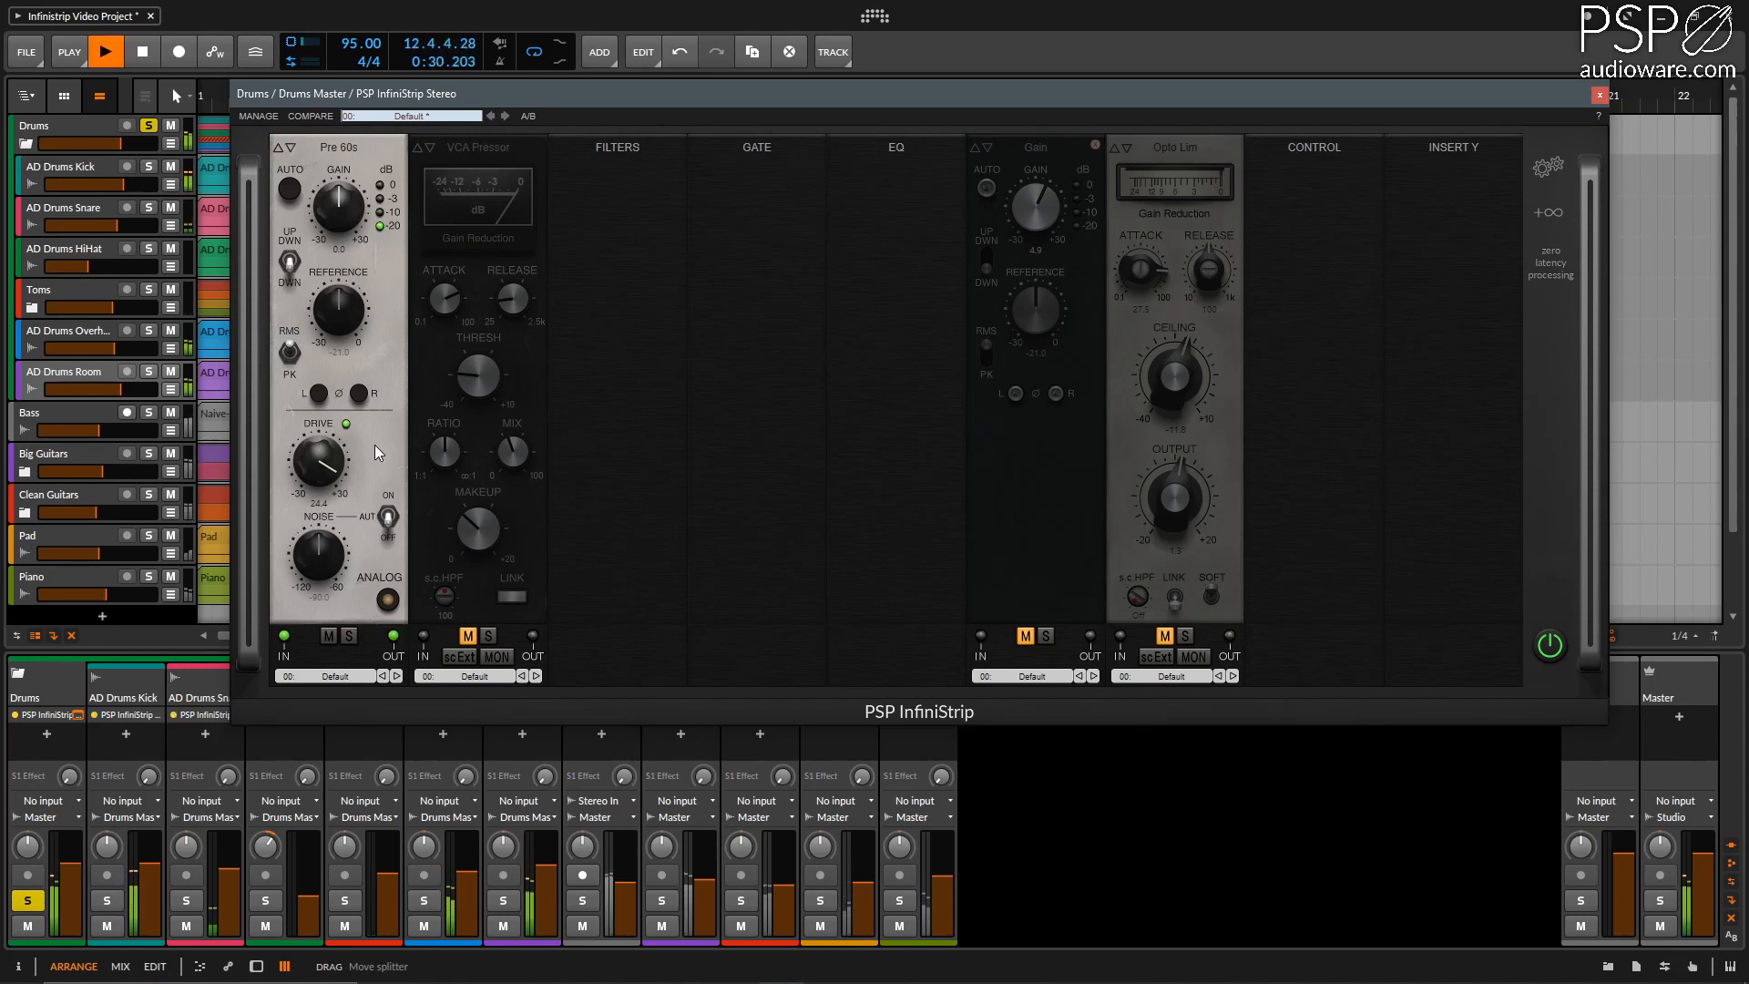
key(space)
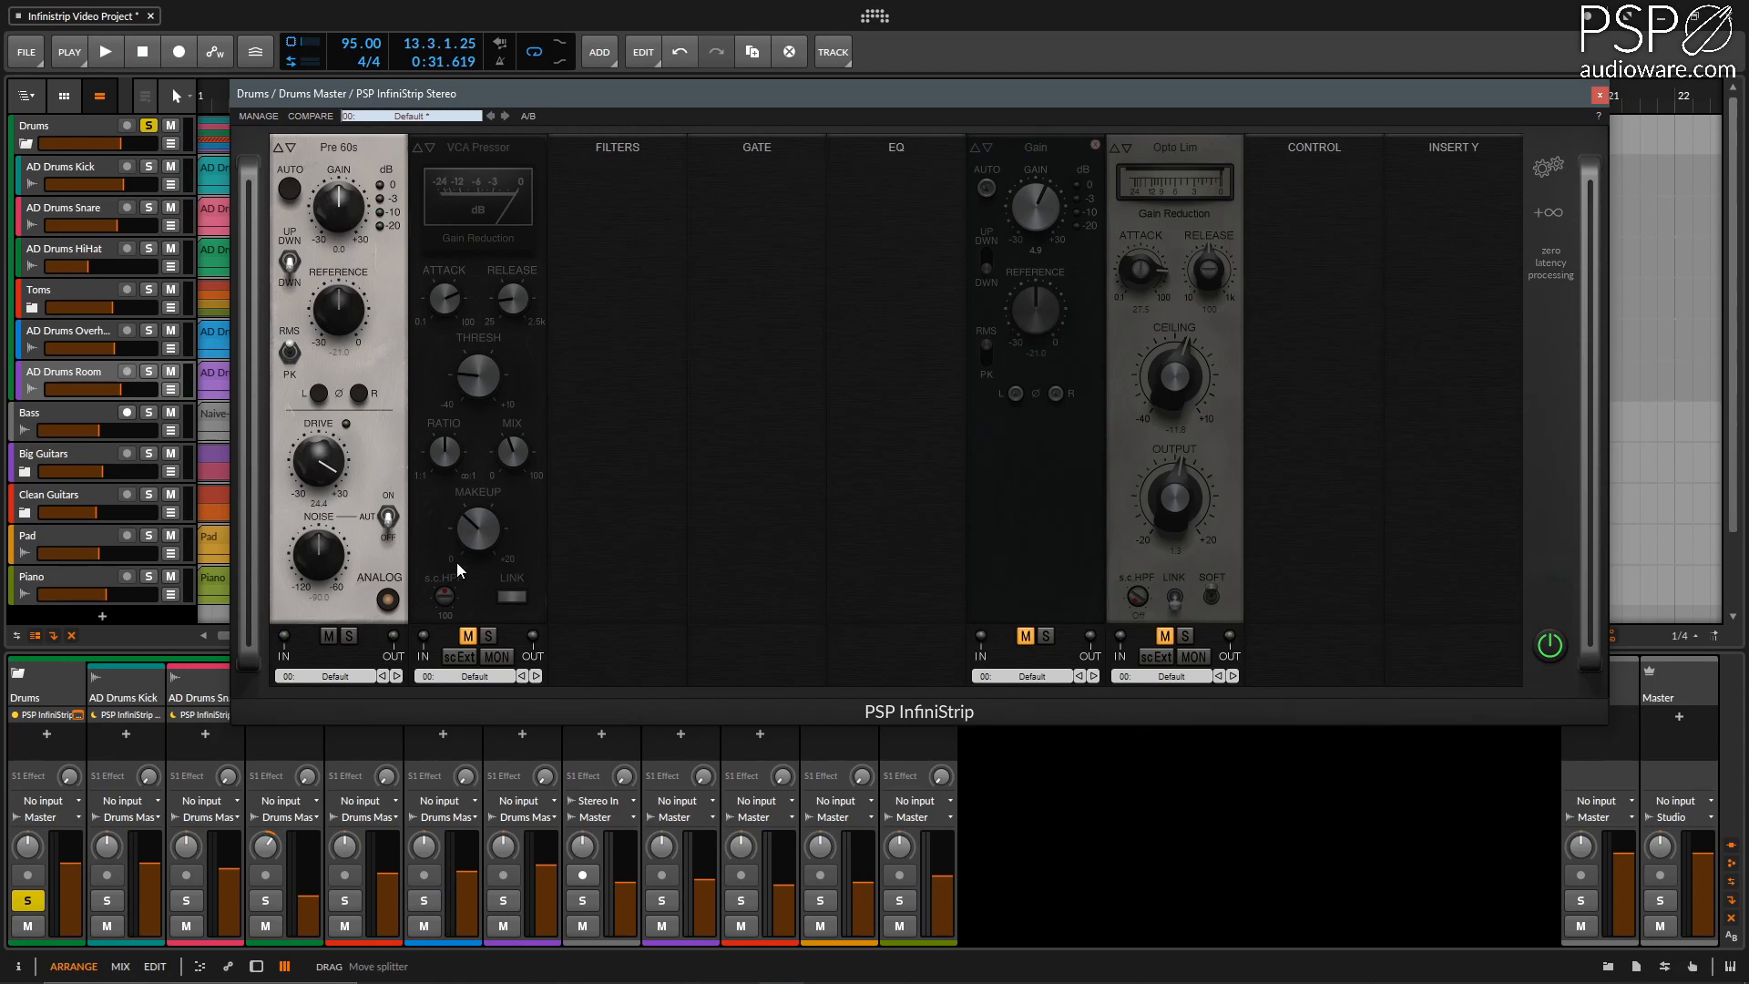
Unmute the Drums Master's VCA Pressor module and play the drums through it together with the Pre 60s.
click(473, 630)
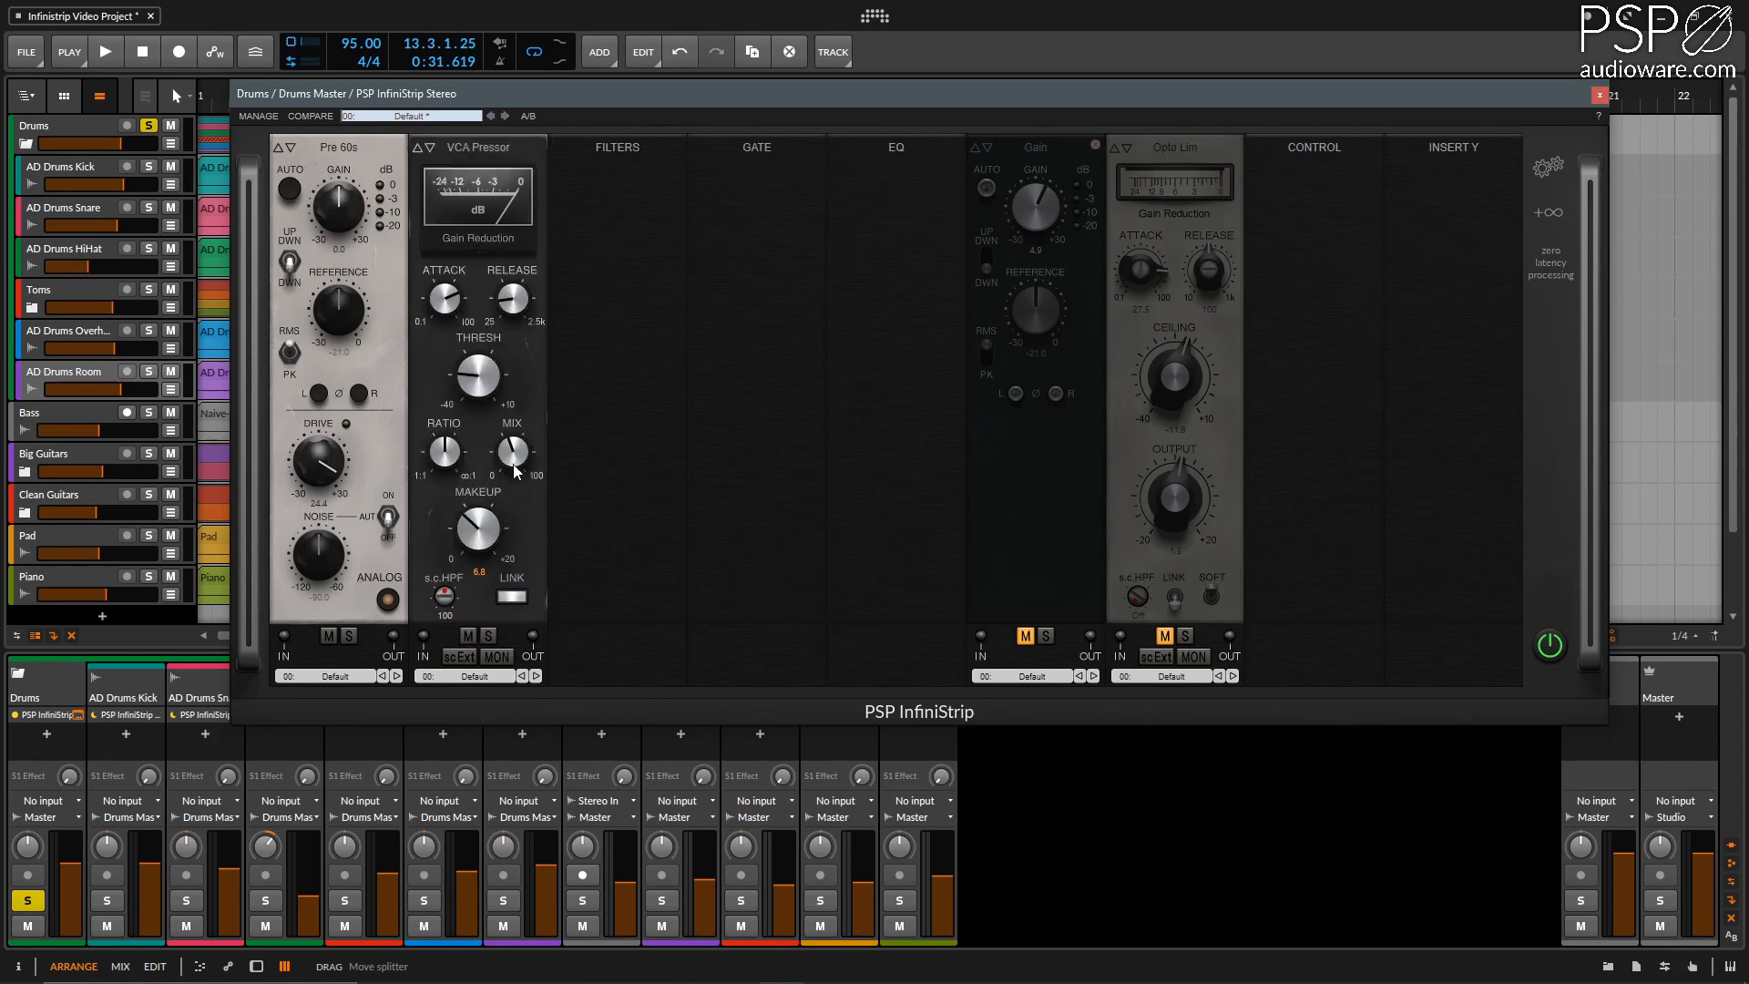
mouse_move(519, 458)
mouse_move(483, 401)
mouse_move(443, 308)
key(space)
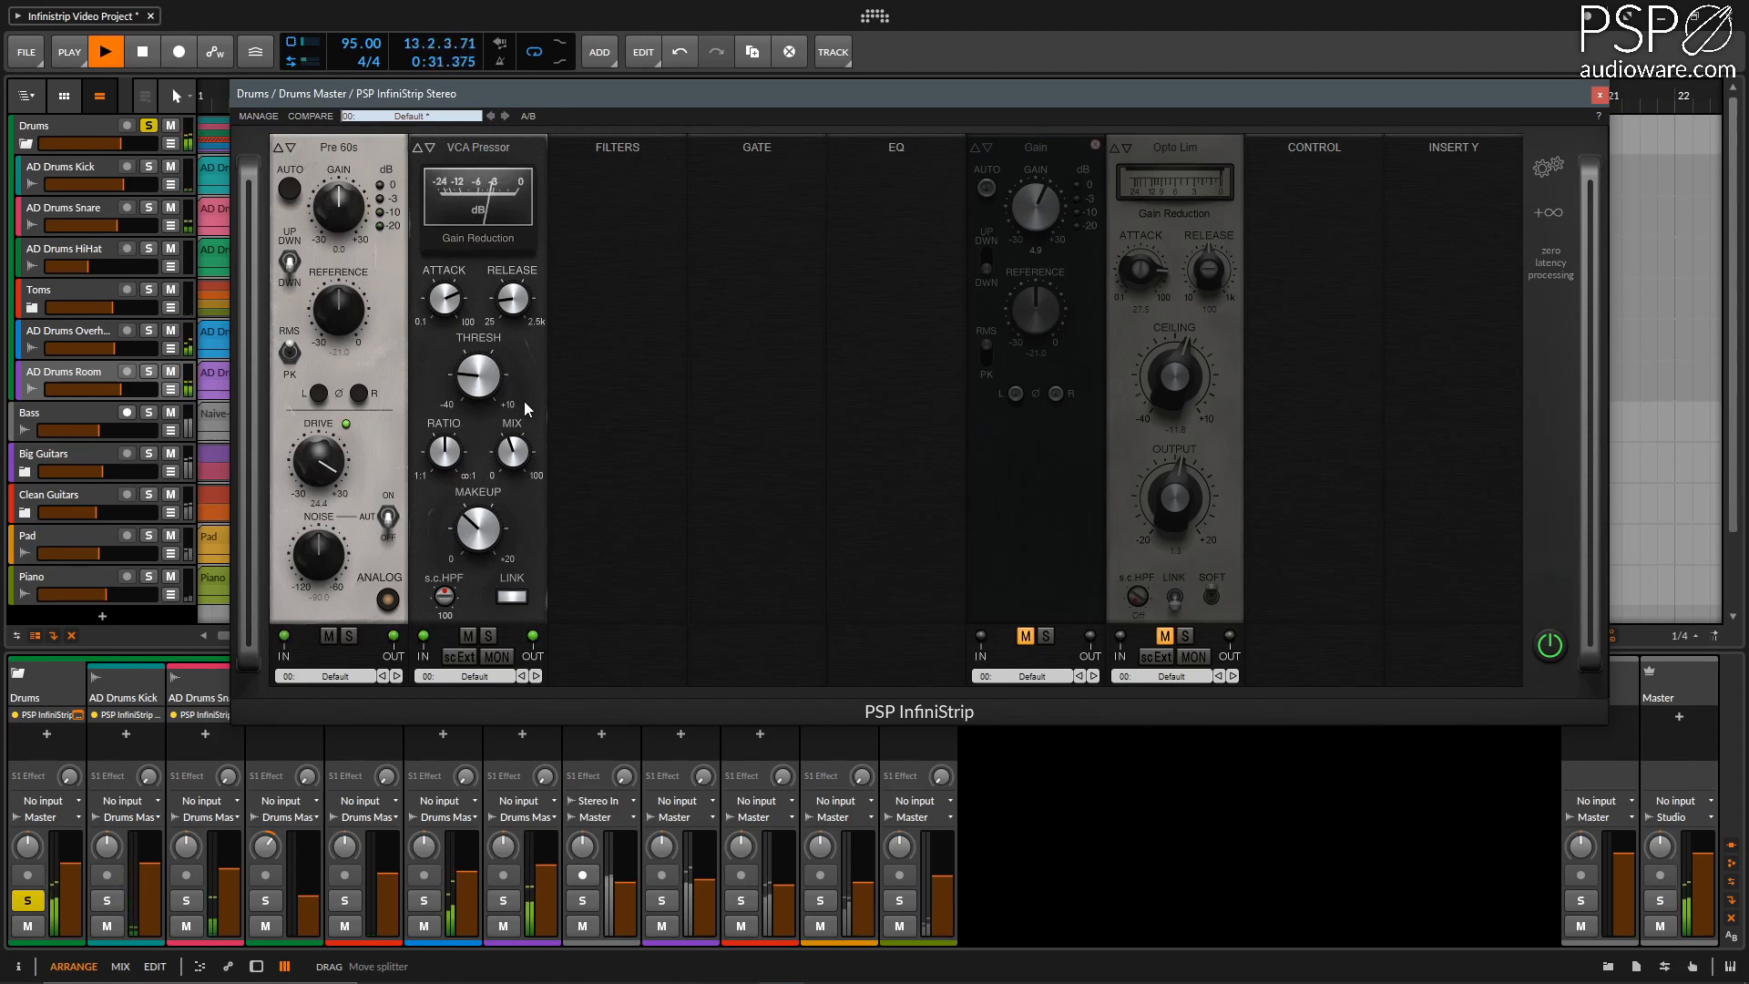
key(space)
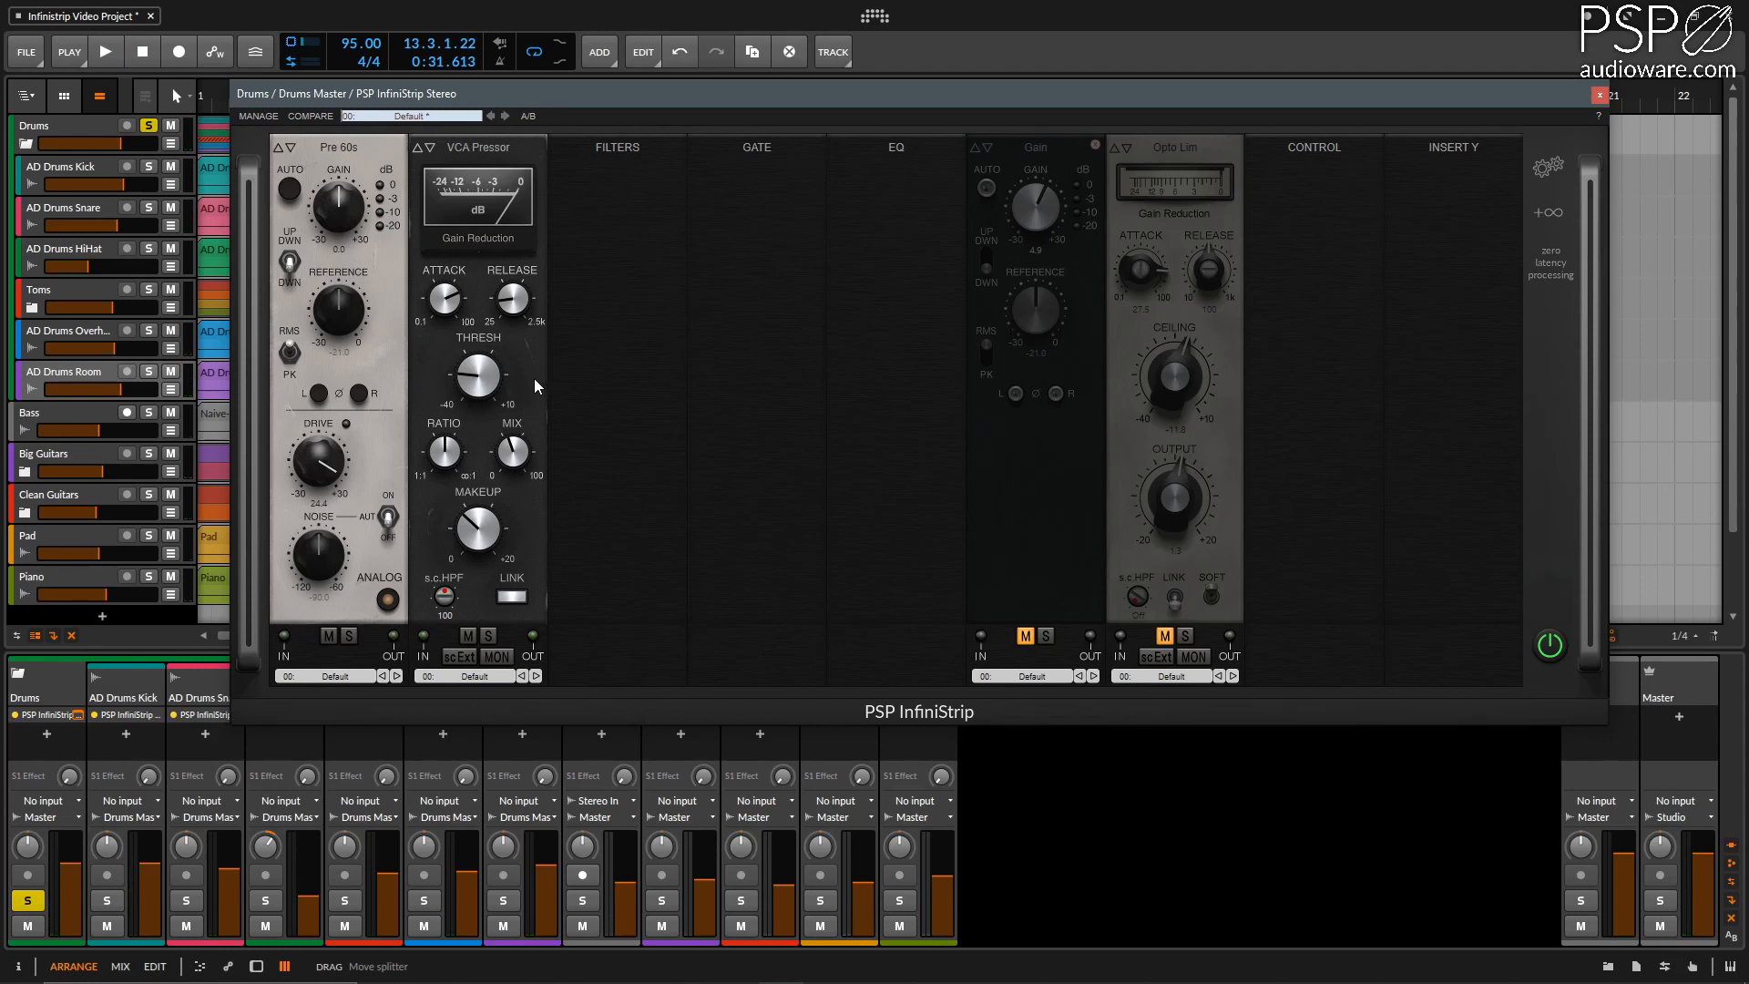
Unmute the Gain and Opto Lim modules on the Drums Master and play the drums through the full module chain.
click(1025, 636)
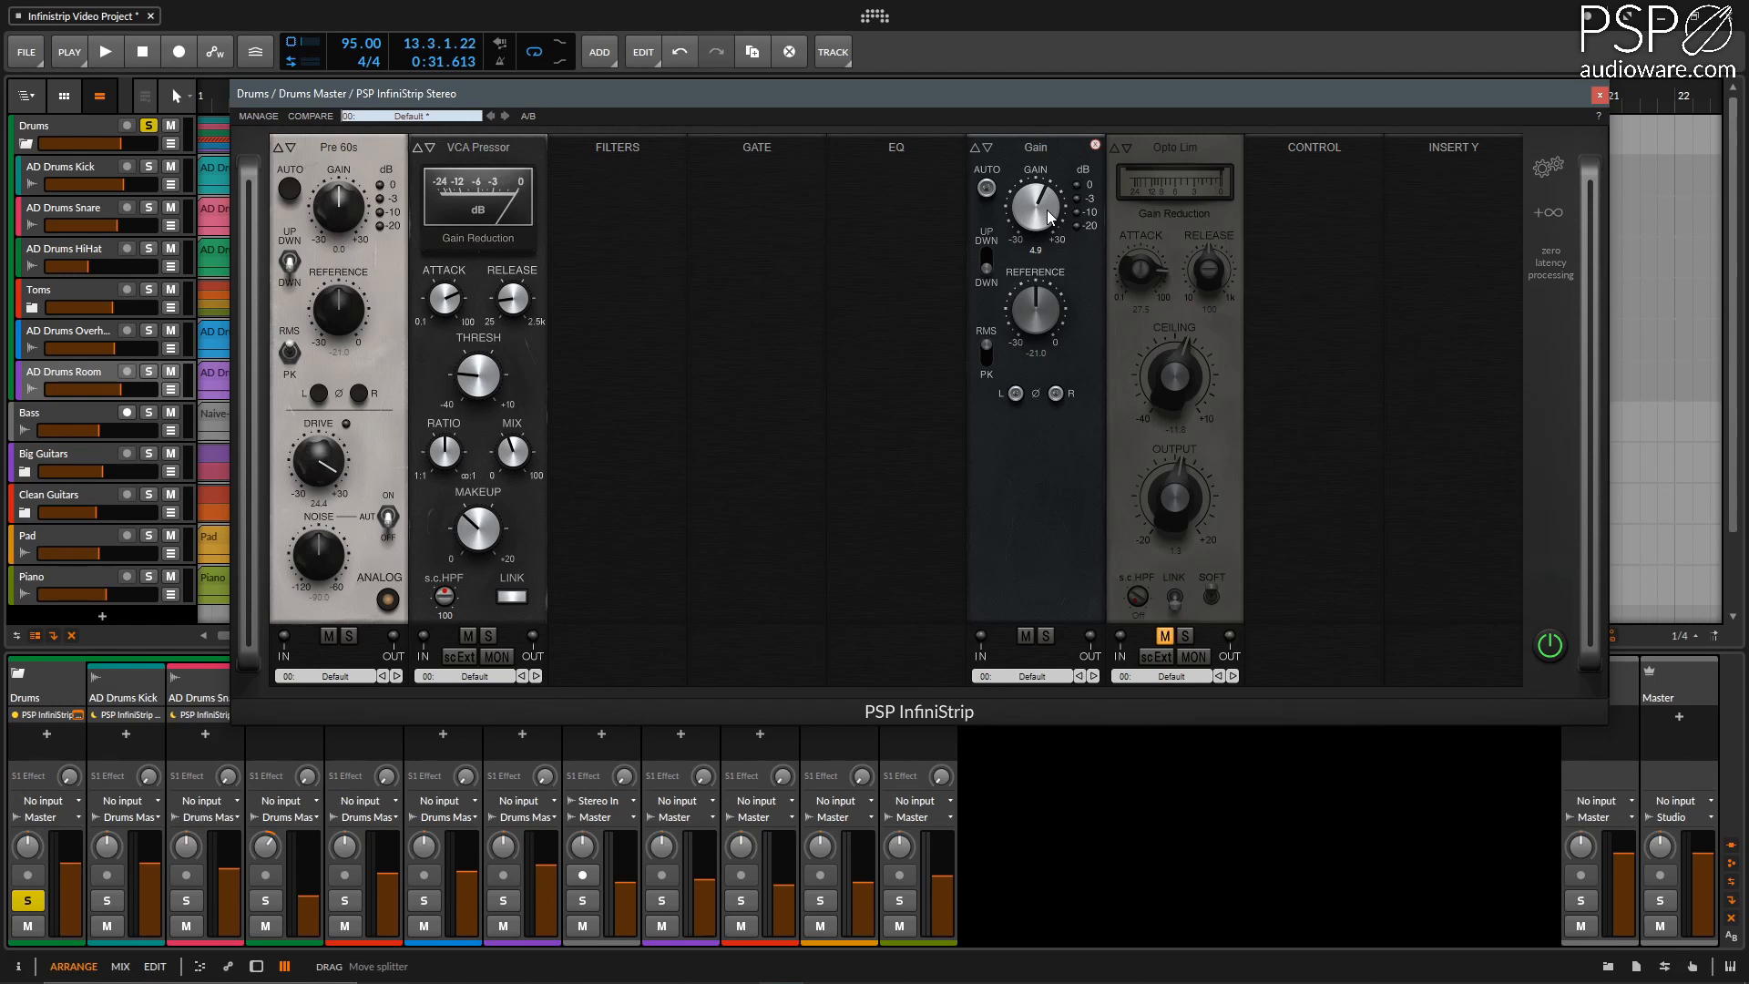
click(1165, 636)
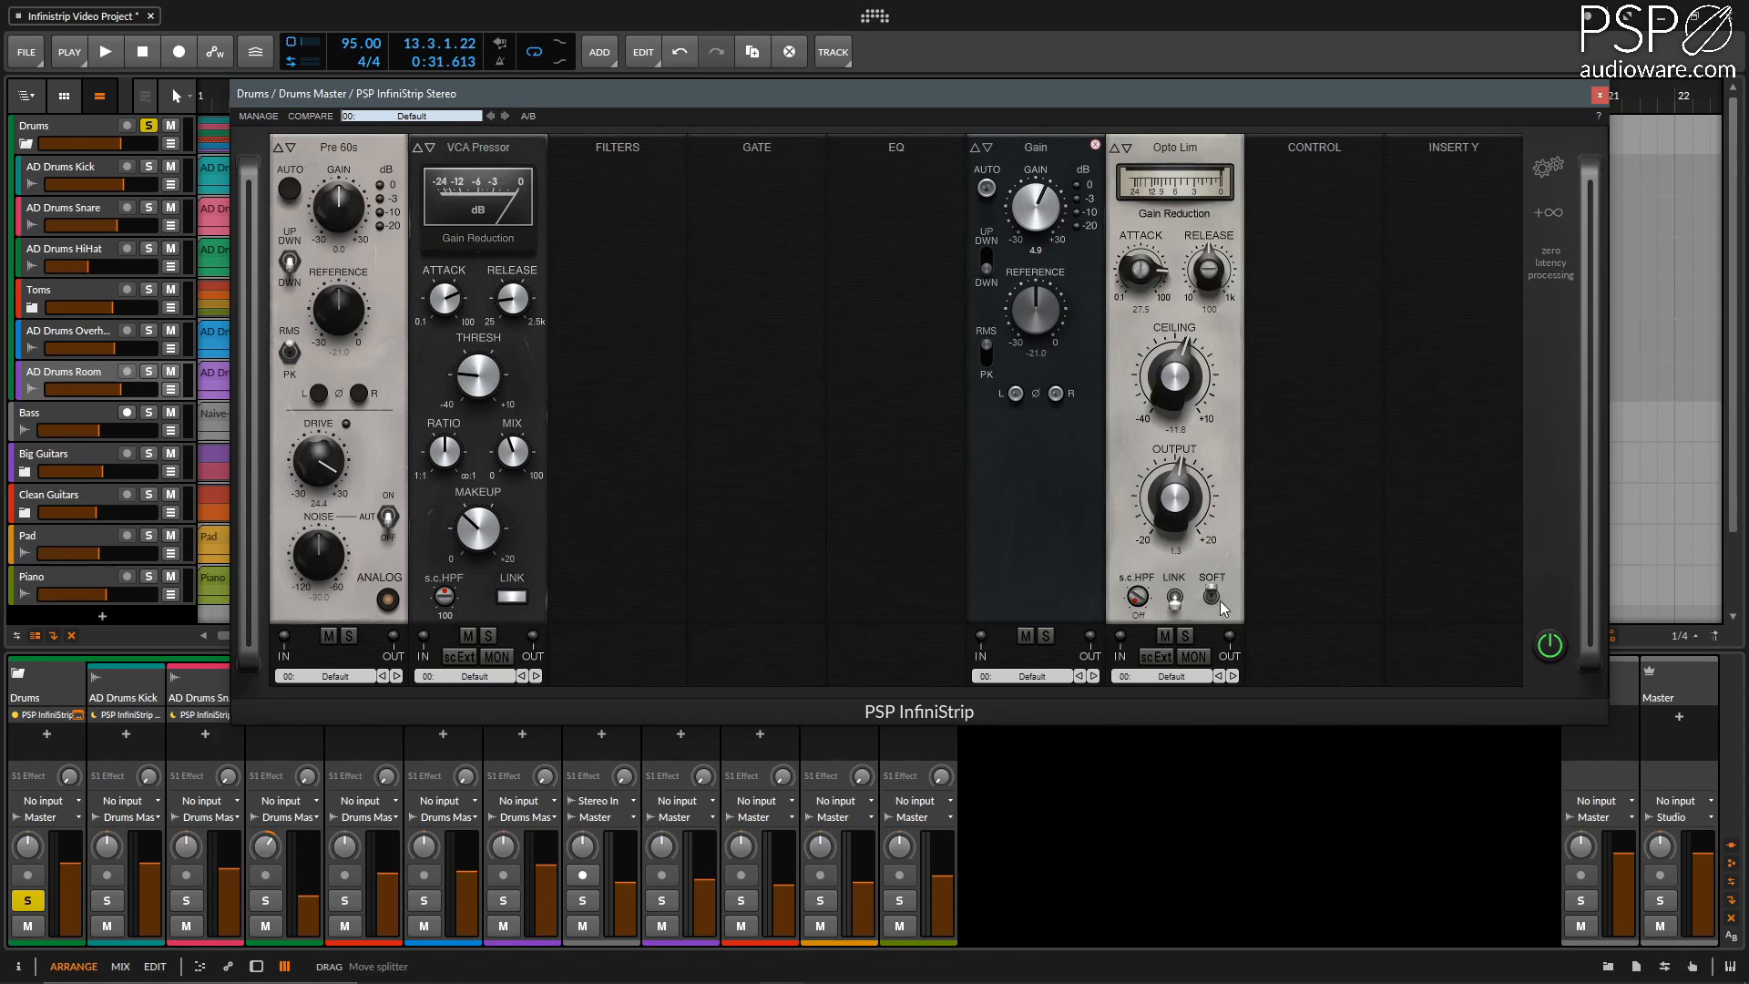
key(space)
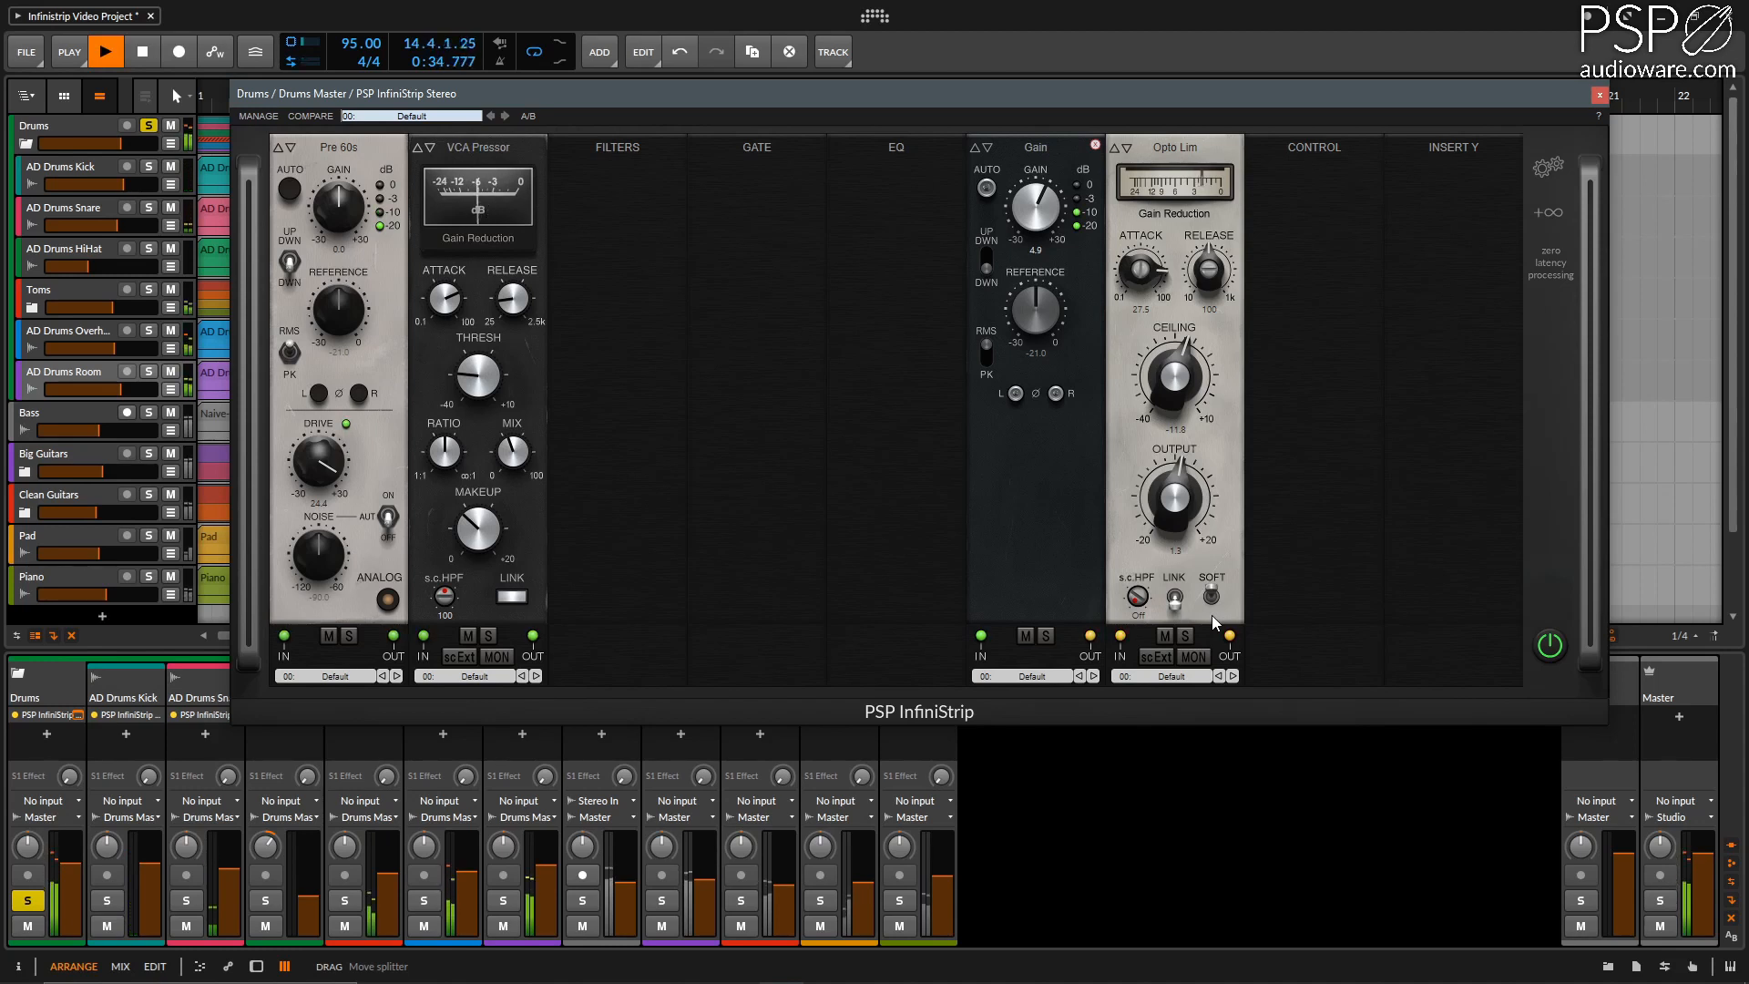
key(space)
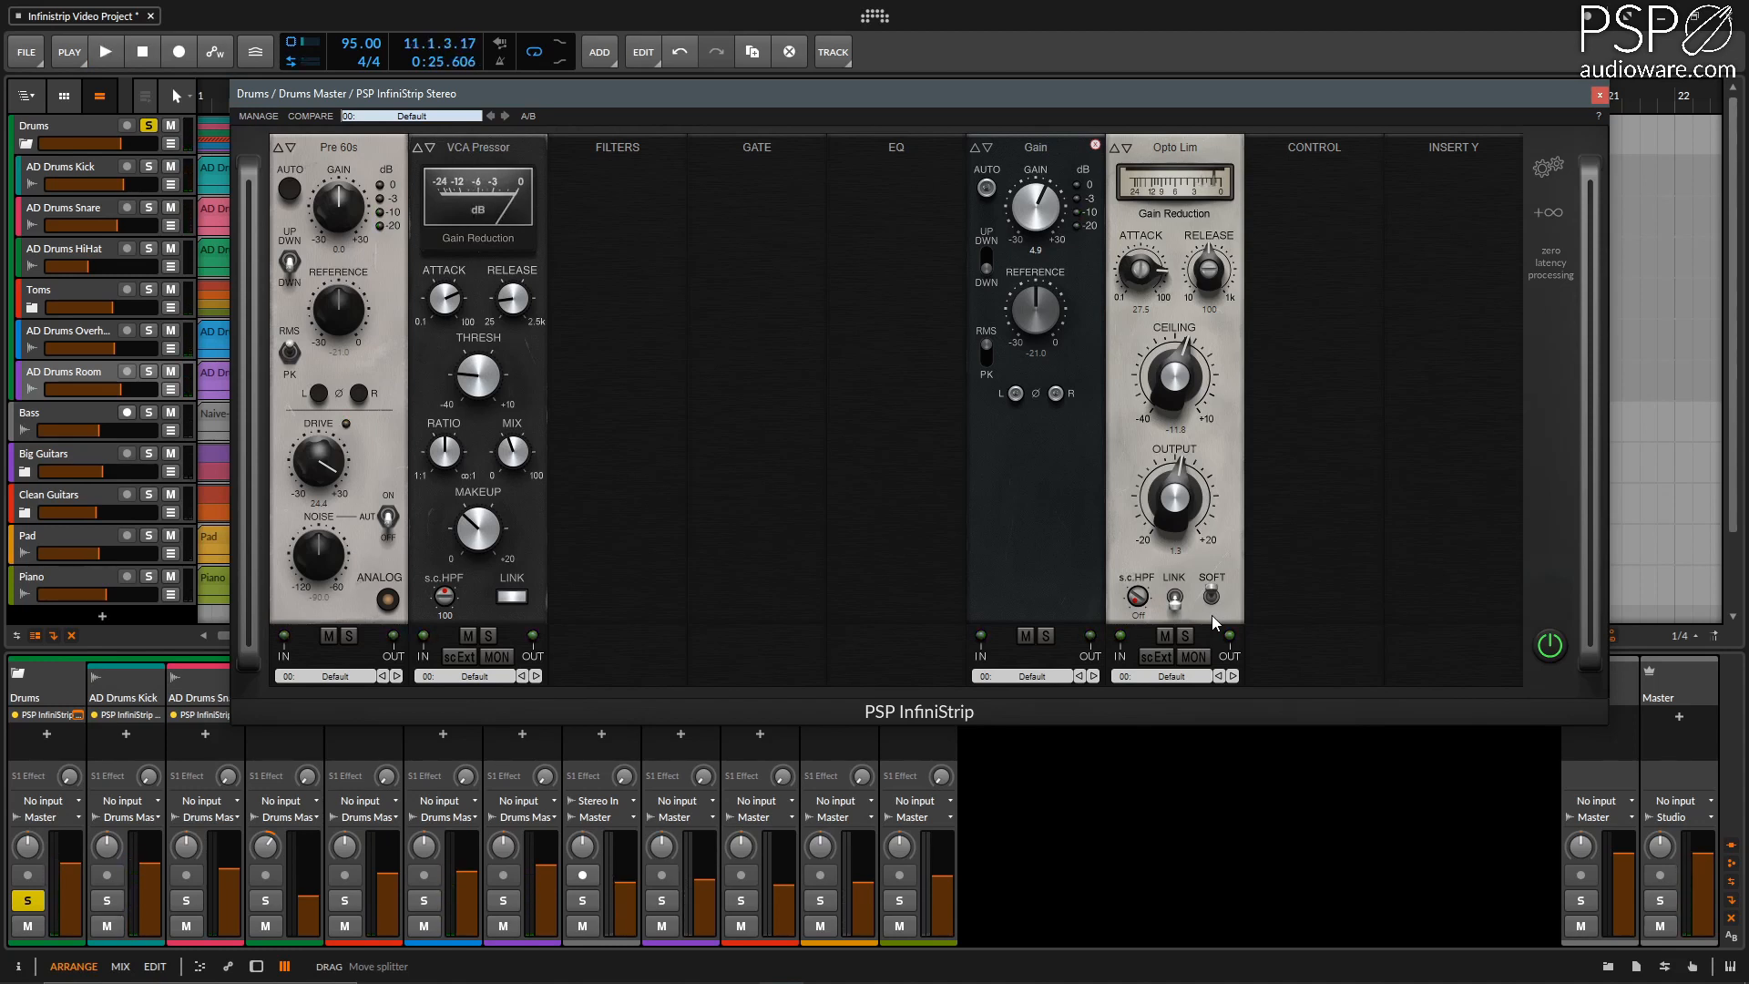